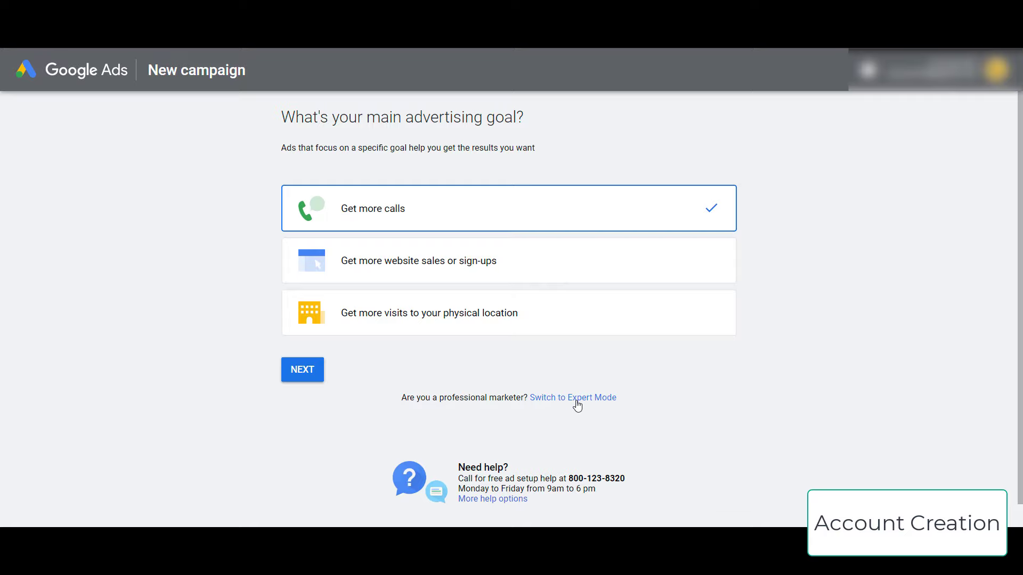
- Create the Google Ads account in Expert Mode without a campaign and open its overview
{"action": "left_click", "coordinate": [577, 399]}
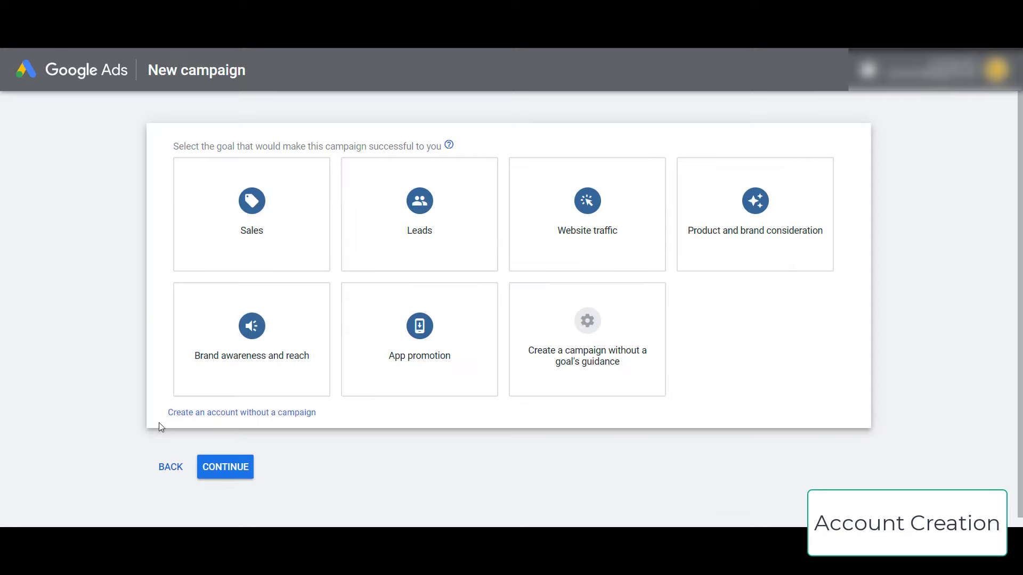
{"action": "left_click", "coordinate": [279, 417]}
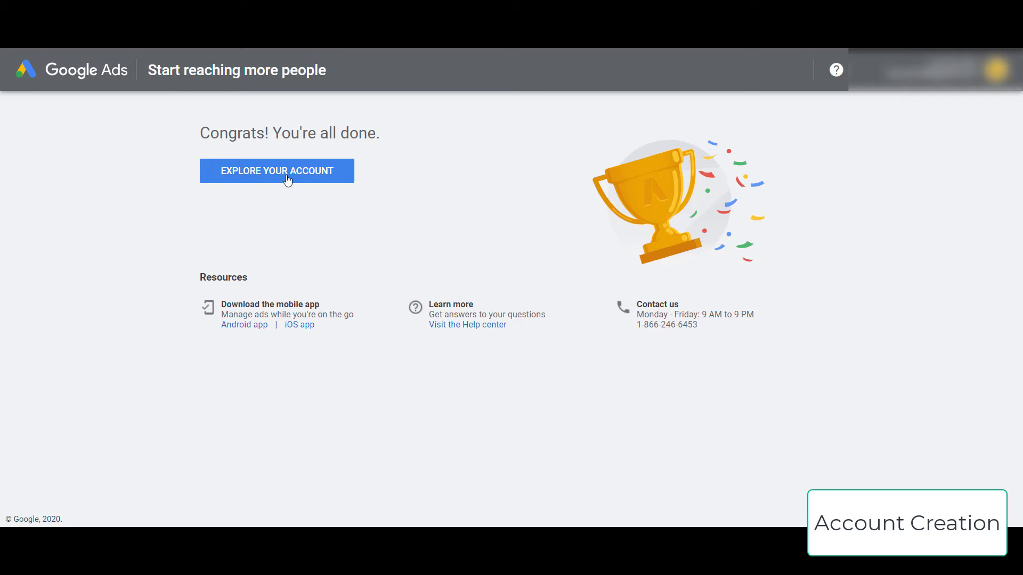
{"action": "left_click", "coordinate": [288, 172]}
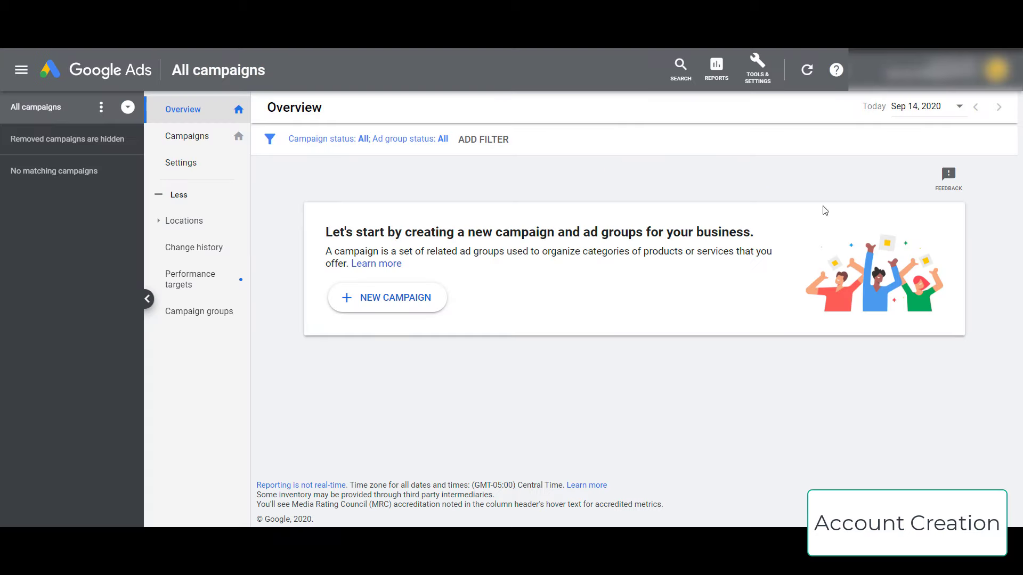
- Start a Leads-goal Search campaign that reaches customers through phone calls to the business number
{"action": "left_click", "coordinate": [402, 308]}
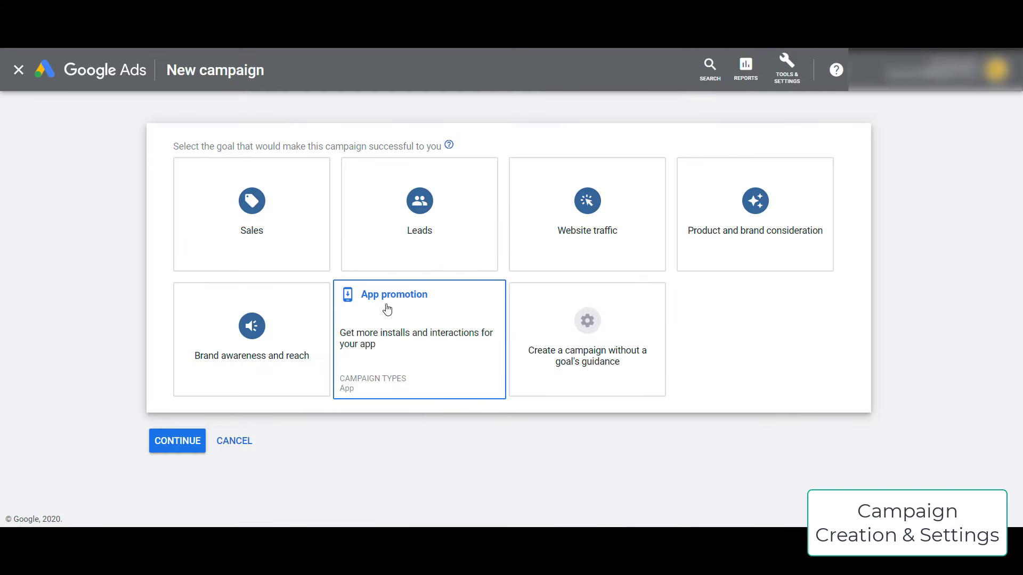
{"action": "left_click", "coordinate": [443, 228]}
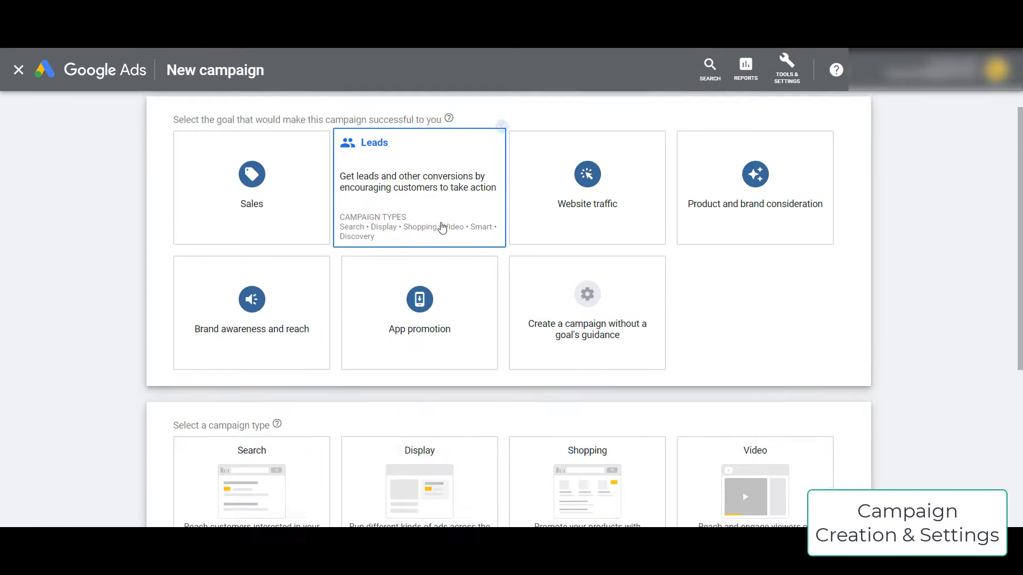
{"action": "left_click", "coordinate": [173, 296]}
{"action": "left_click", "coordinate": [186, 380]}
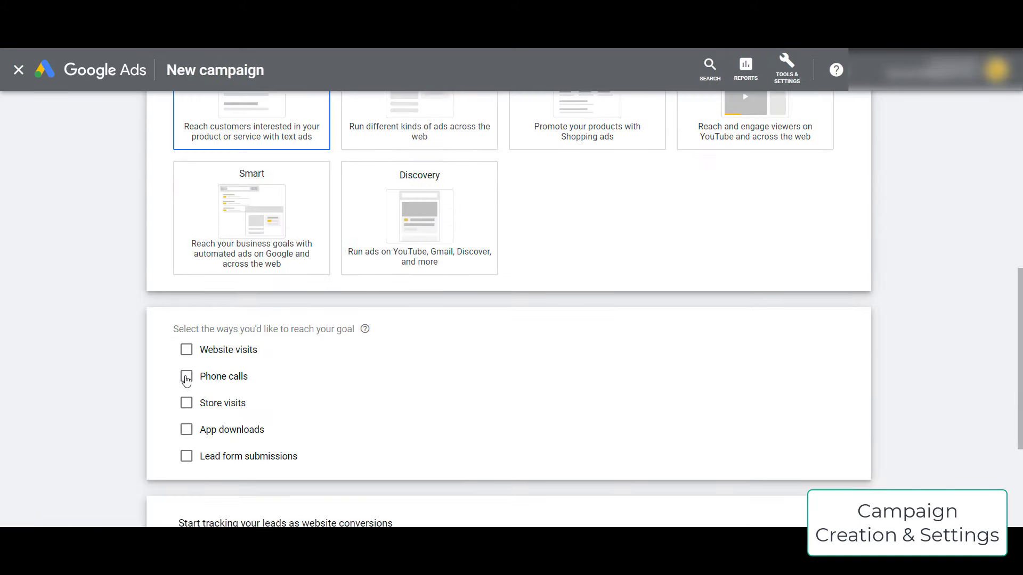
{"action": "scroll", "coordinate": [136, 389], "scroll_direction": "down", "scroll_amount": 2}
{"action": "left_click", "coordinate": [348, 311]}
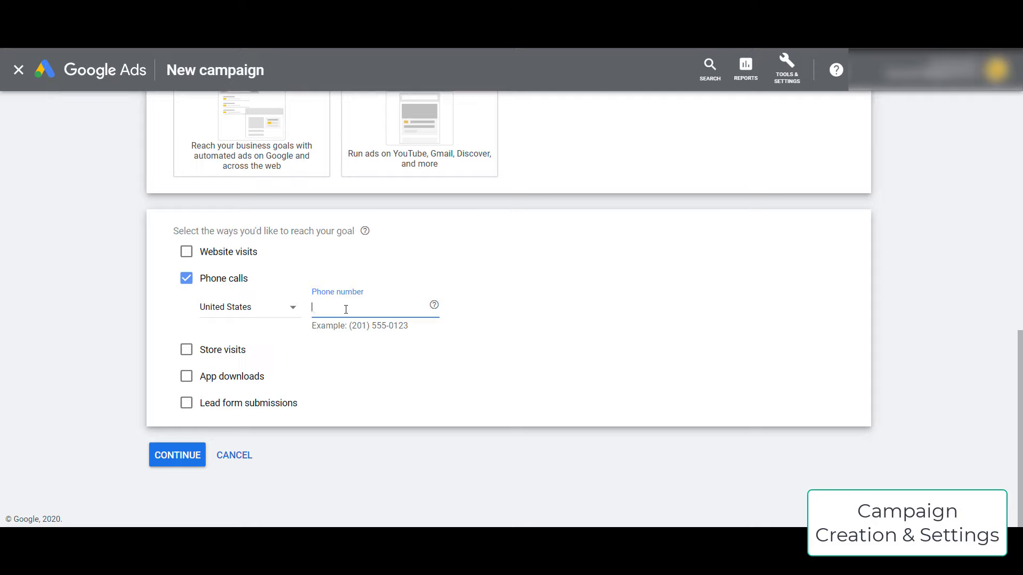
{"action": "left_click", "coordinate": [184, 456]}
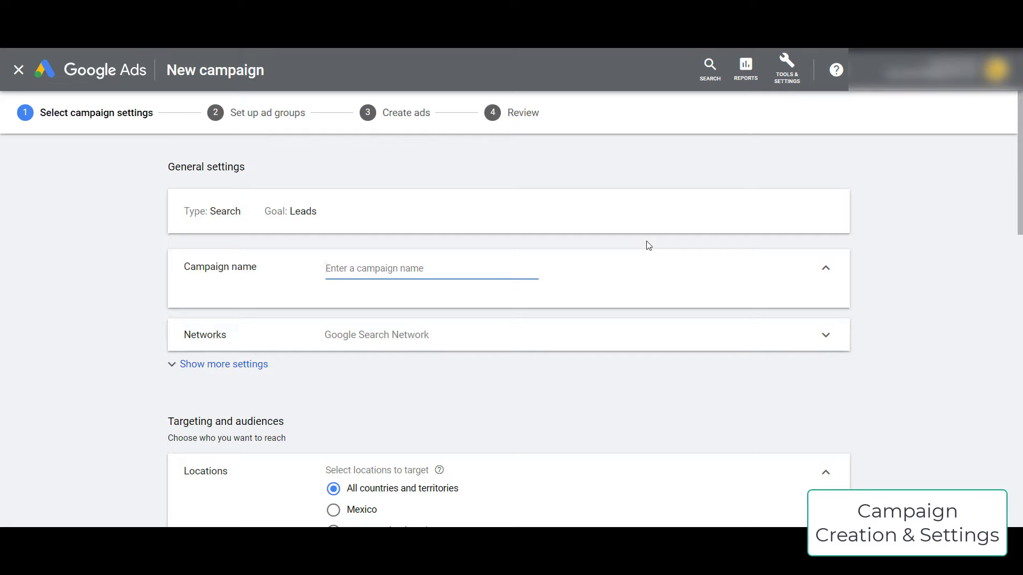
- Name the campaign 'PPCB - Vegan Restaurants - Generic Keywords'
{"action": "type", "text": "PPCB"}
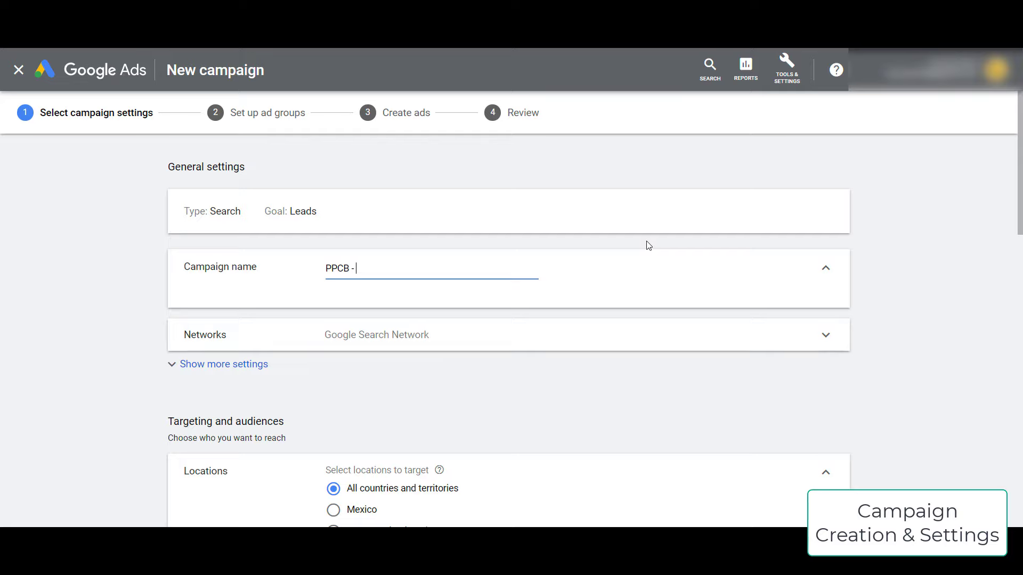
{"action": "type", "text": "- Vegan Restaurants - Gener"}
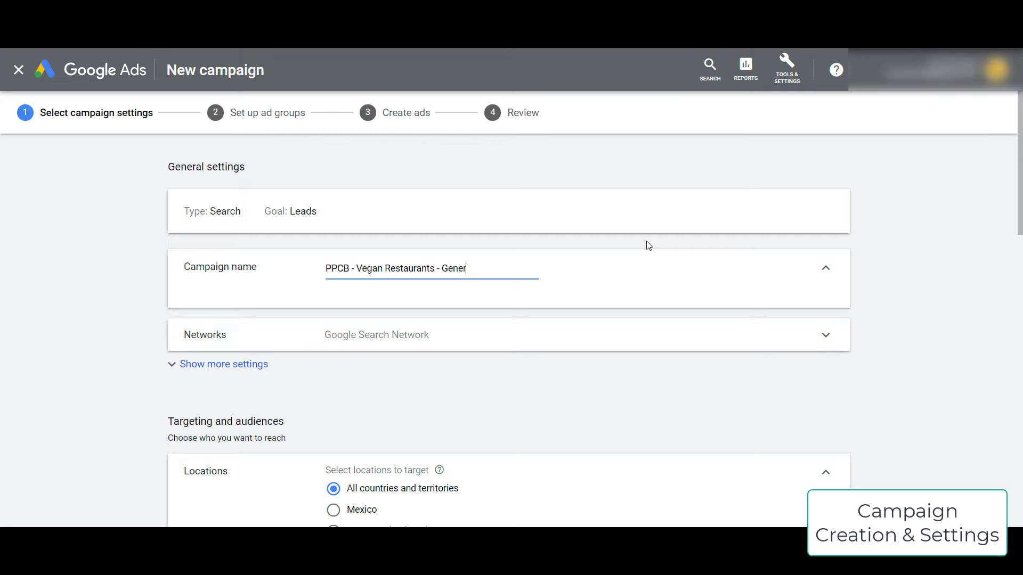
{"action": "type", "text": "ic Keywords"}
{"action": "left_click_drag", "start_coordinate": [442, 268], "coordinate": [566, 278]}
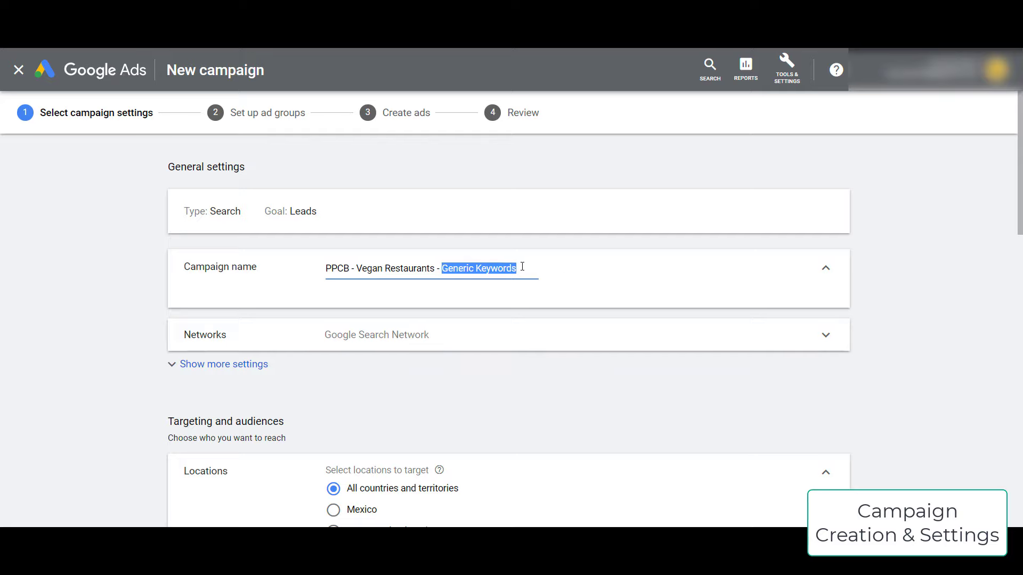
{"action": "left_click", "coordinate": [522, 267]}
{"action": "left_click_drag", "start_coordinate": [357, 267], "coordinate": [434, 268]}
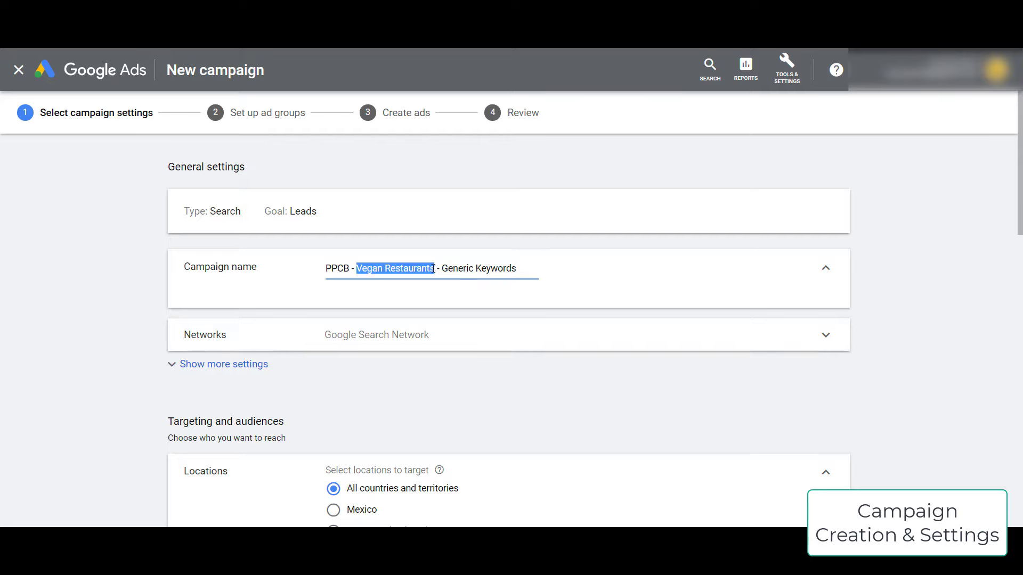
{"action": "left_click_drag", "start_coordinate": [350, 269], "coordinate": [330, 274]}
{"action": "left_click", "coordinate": [368, 280]}
- Expand the network options and additional settings, then scroll down to Locations
{"action": "scroll", "coordinate": [163, 314], "scroll_direction": "down", "scroll_amount": 1}
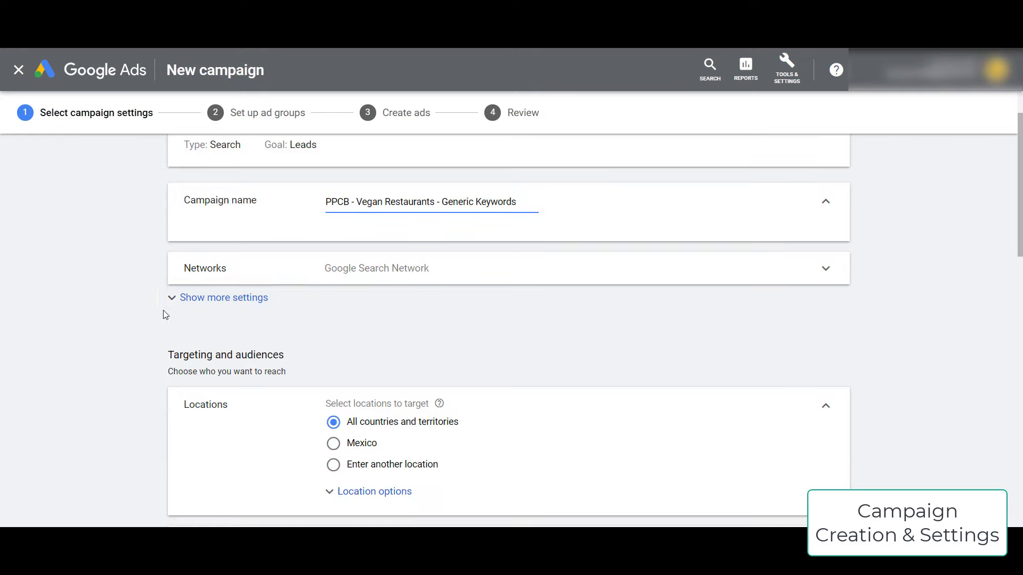
{"action": "left_click", "coordinate": [391, 283]}
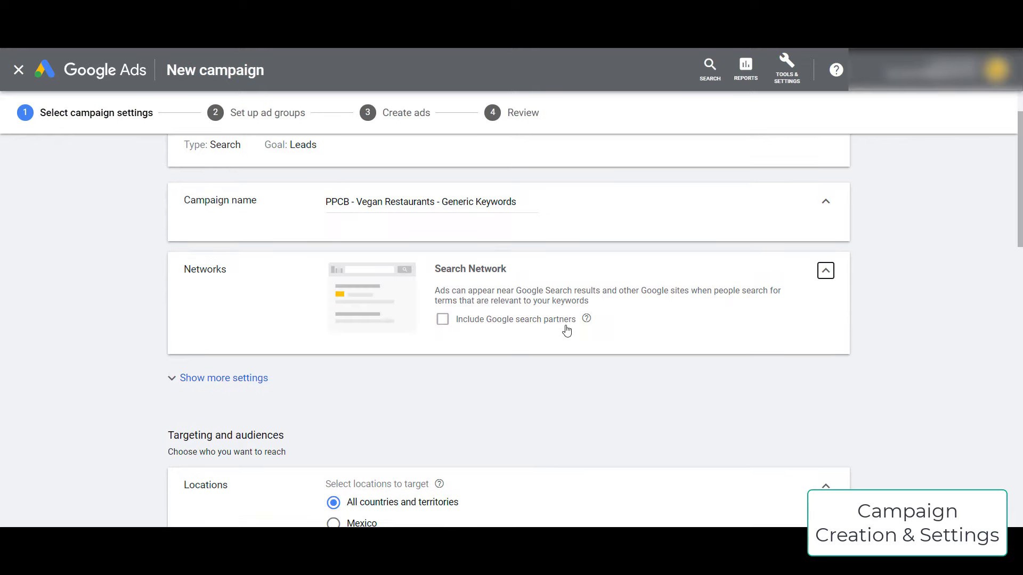
{"action": "left_click", "coordinate": [247, 379]}
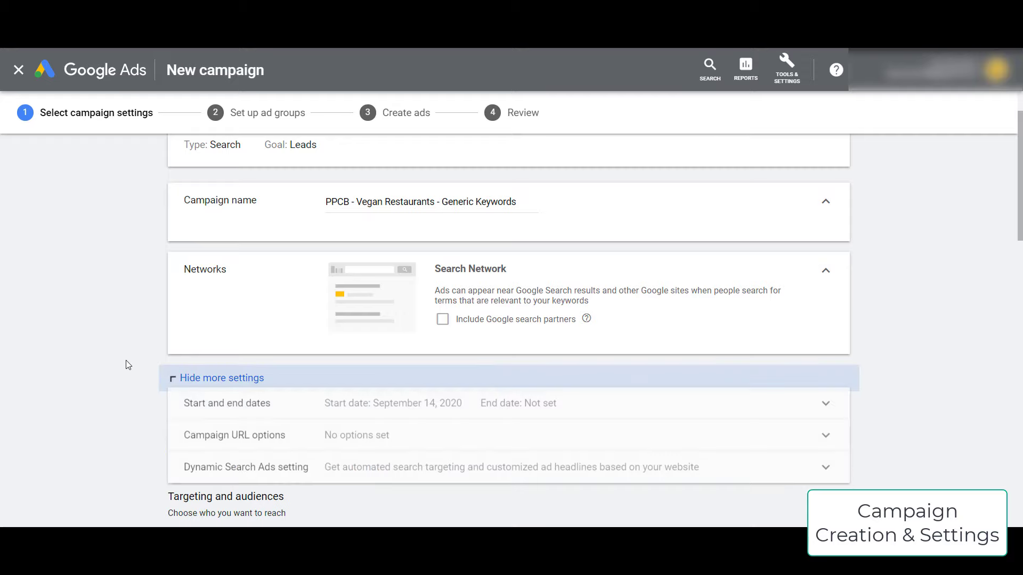
{"action": "scroll", "coordinate": [128, 365], "scroll_direction": "down", "scroll_amount": 2}
{"action": "scroll", "coordinate": [108, 305], "scroll_direction": "down", "scroll_amount": 1}
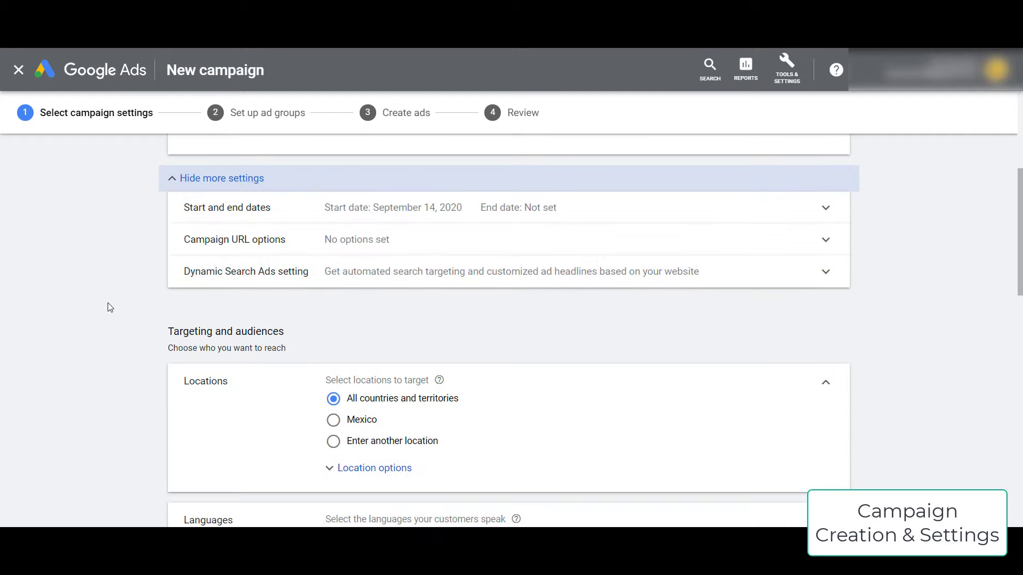
{"action": "scroll", "coordinate": [132, 304], "scroll_direction": "down", "scroll_amount": 2}
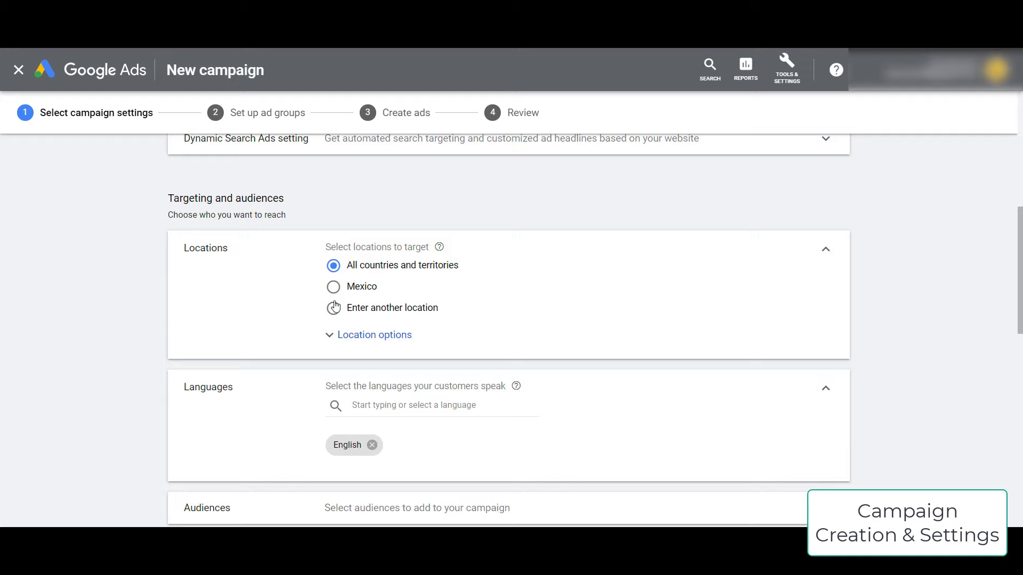
- Target New York, United States (state) as the campaign's location
{"action": "left_click", "coordinate": [382, 314]}
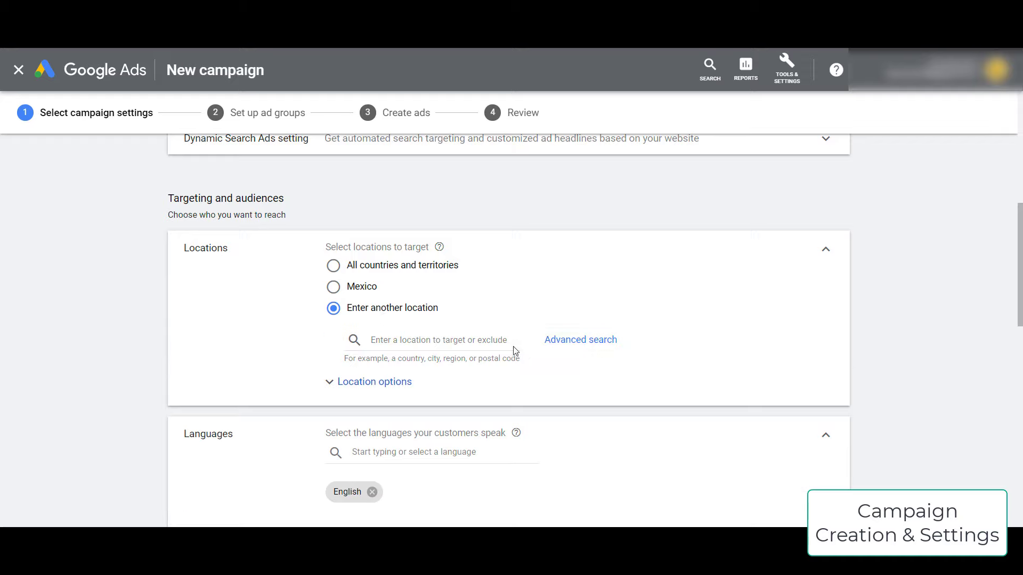
{"action": "left_click", "coordinate": [446, 339]}
{"action": "type", "text": "united states"}
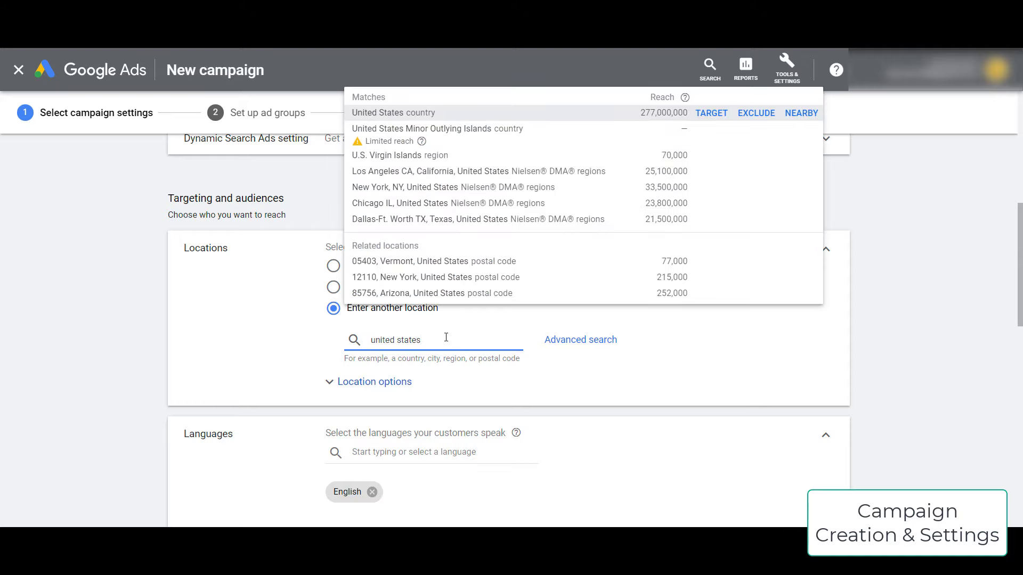
{"action": "triple_click", "coordinate": [446, 337]}
{"action": "type", "text": "new york"}
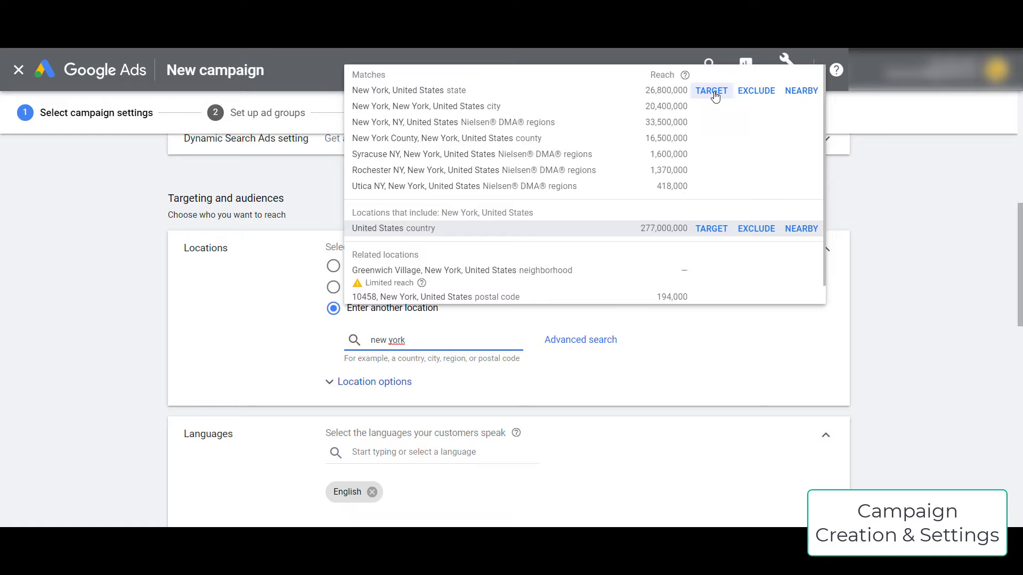
{"action": "left_click", "coordinate": [715, 96]}
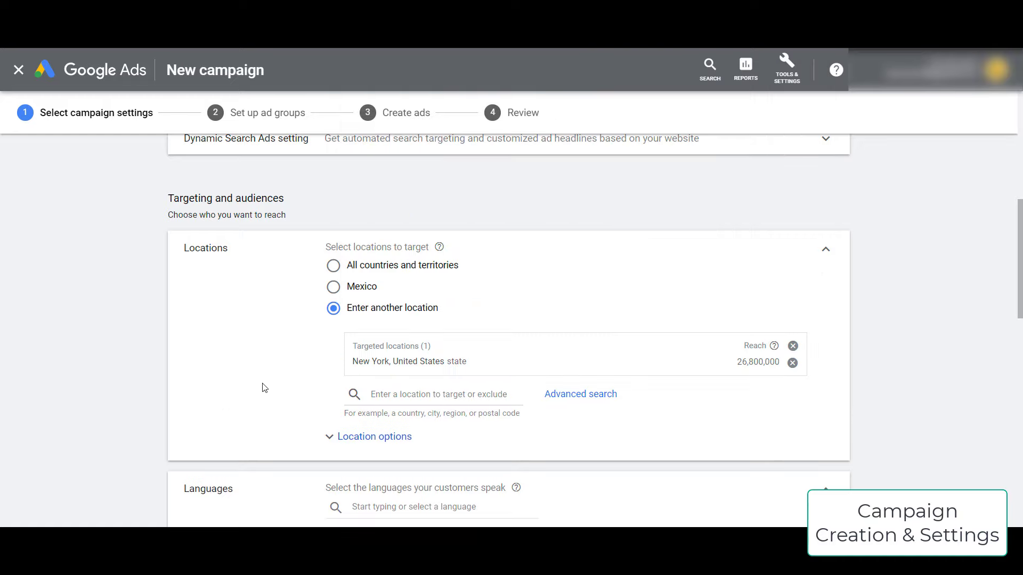
{"action": "scroll", "coordinate": [269, 387], "scroll_direction": "down", "scroll_amount": 1}
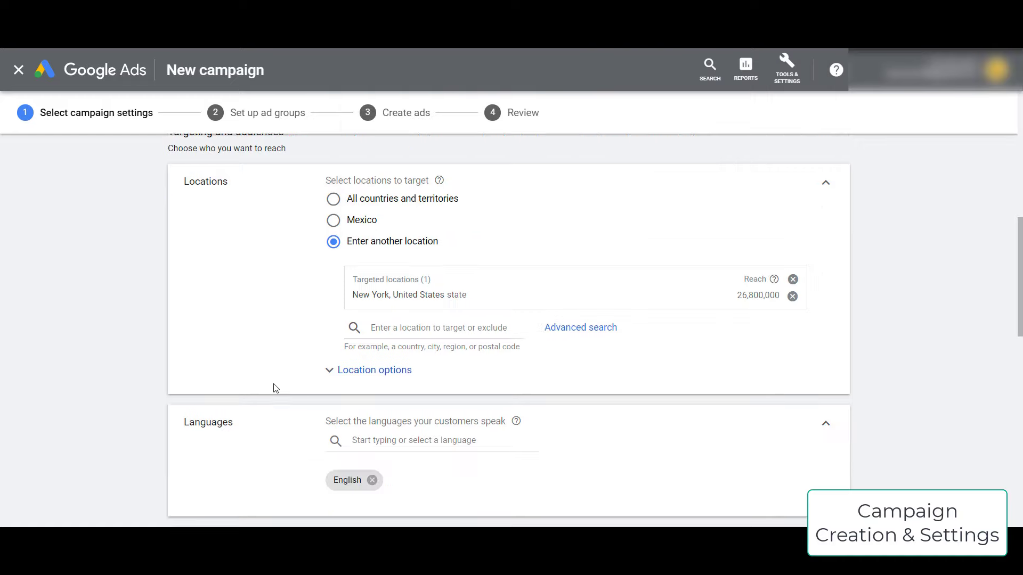
- Add postal code 90210, United States as a target through bulk advanced location search
{"action": "left_click", "coordinate": [579, 336]}
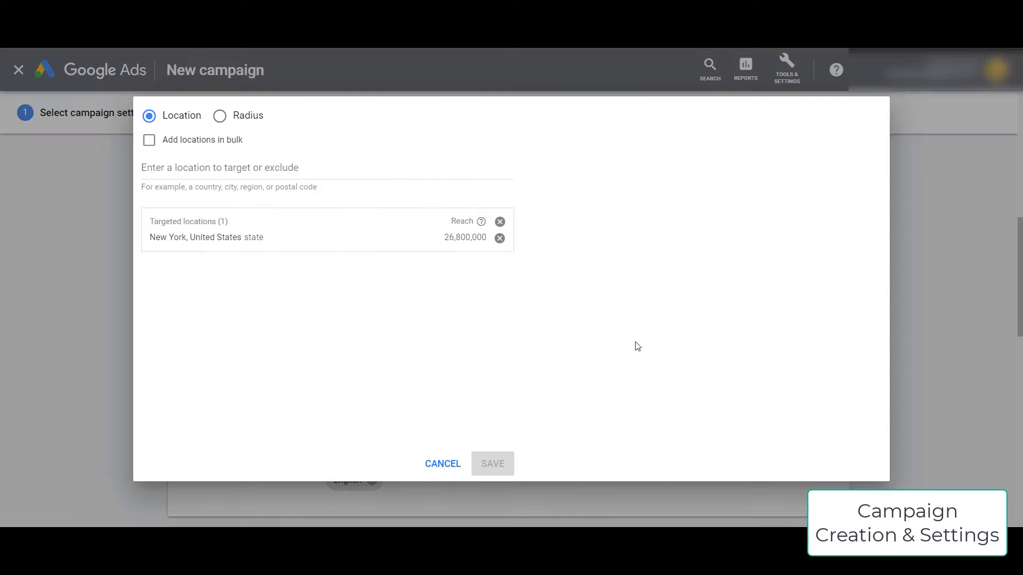
{"action": "left_click", "coordinate": [150, 140]}
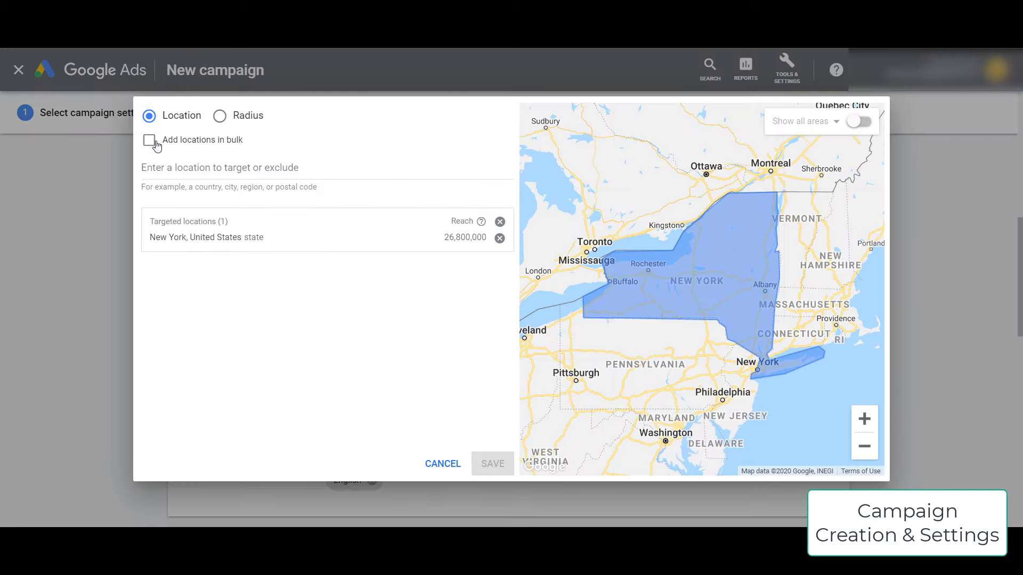
{"action": "left_click", "coordinate": [273, 210]}
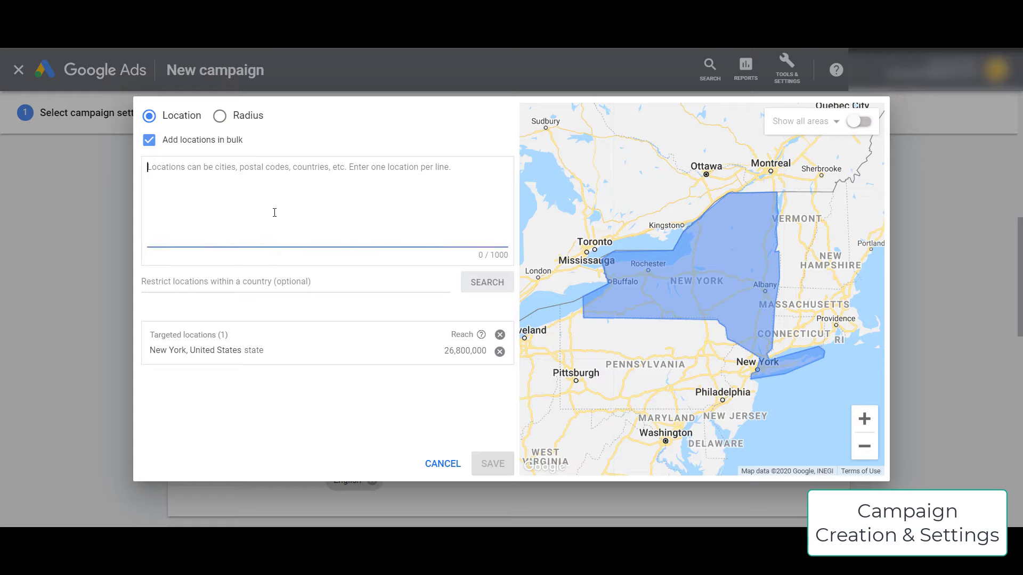
{"action": "type", "text": "100"}
{"action": "key", "text": "BackSpace"}
{"action": "key", "text": "BackSpace"}
{"action": "key", "text": "BackSpace"}
{"action": "type", "text": "90210 united"}
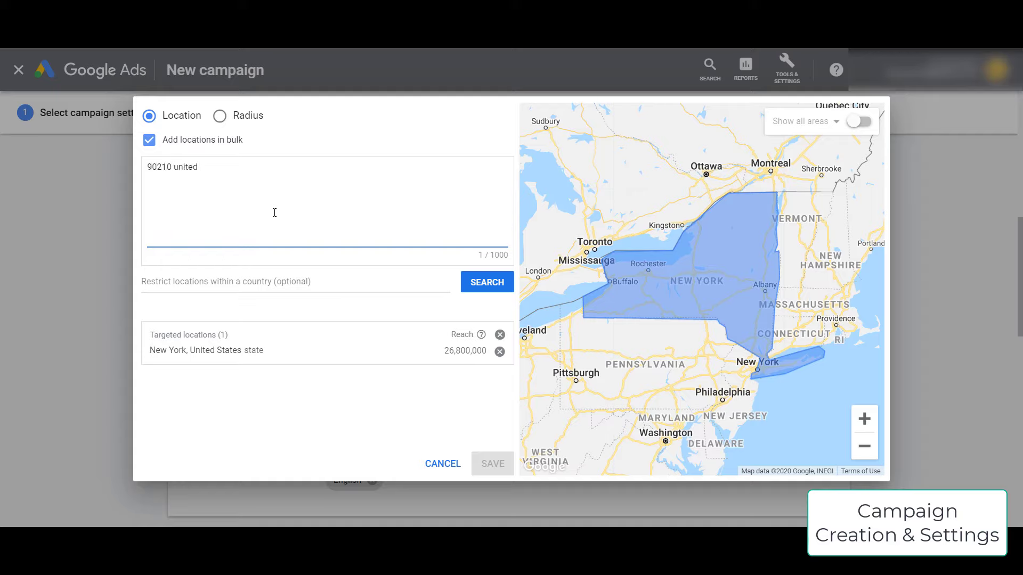
{"action": "type", "text": " states"}
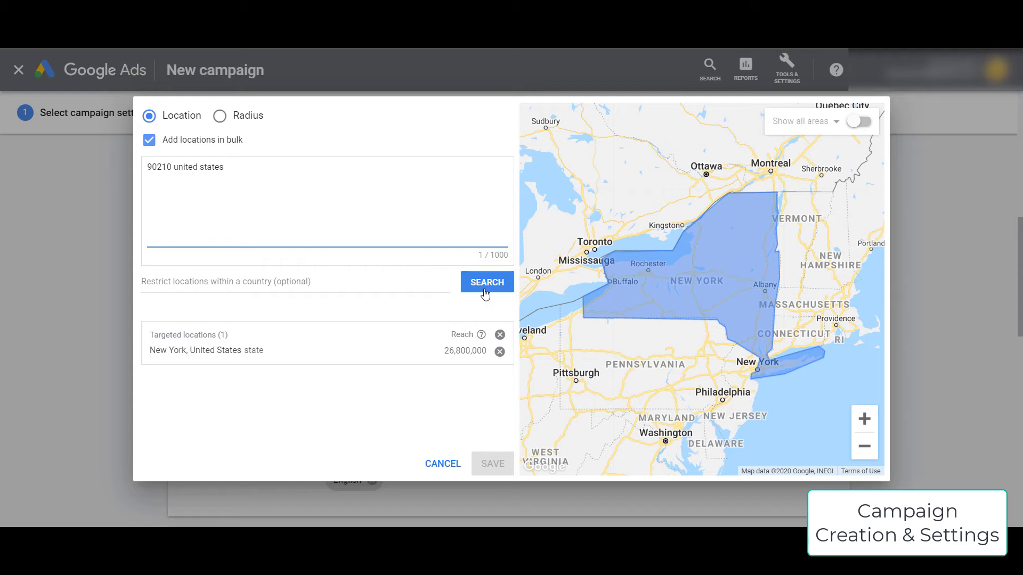
{"action": "left_click", "coordinate": [485, 291]}
{"action": "left_click", "coordinate": [393, 345]}
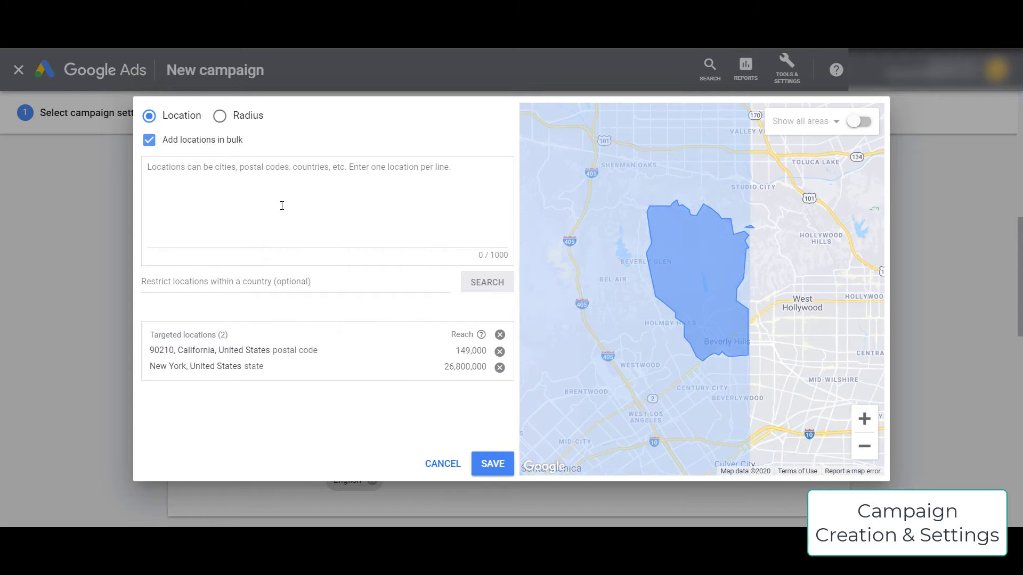
{"action": "left_click", "coordinate": [332, 220]}
- Add Alabama and Georgia as targeted states and save all four locations
{"action": "type", "text": "alb"}
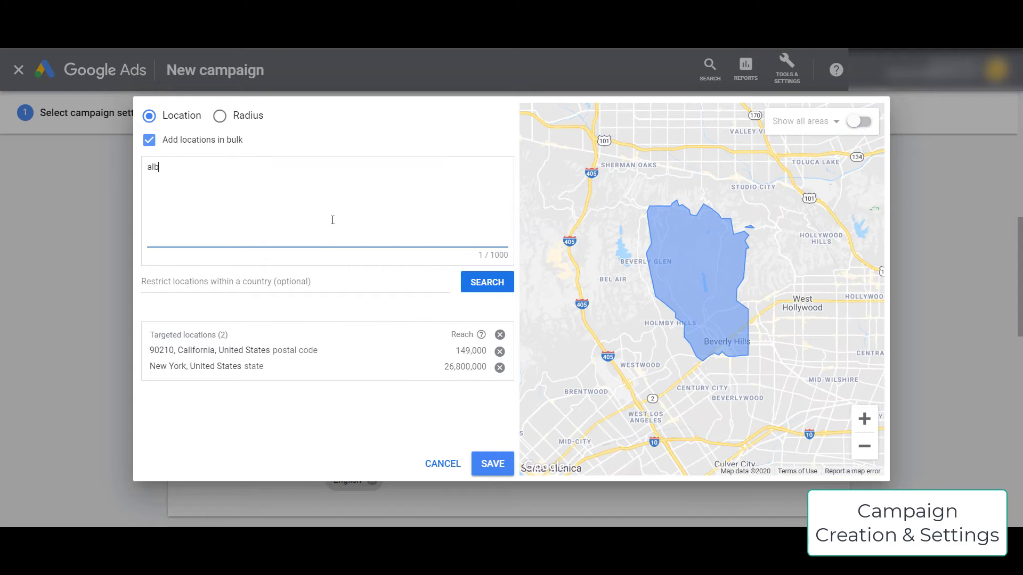
{"action": "type", "text": "mama united statesg"}
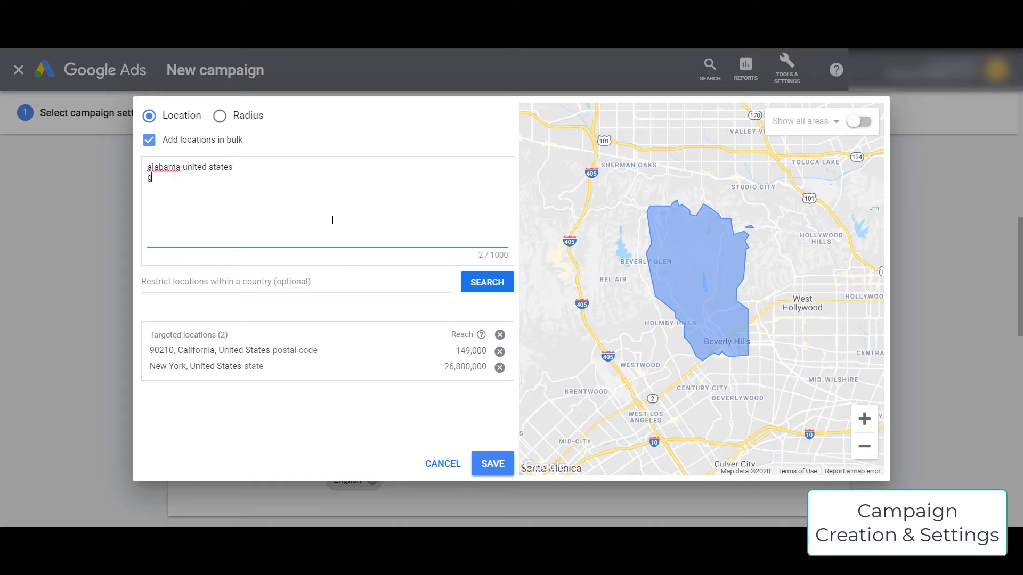
{"action": "type", "text": "eorgia united states"}
{"action": "left_click", "coordinate": [487, 282]}
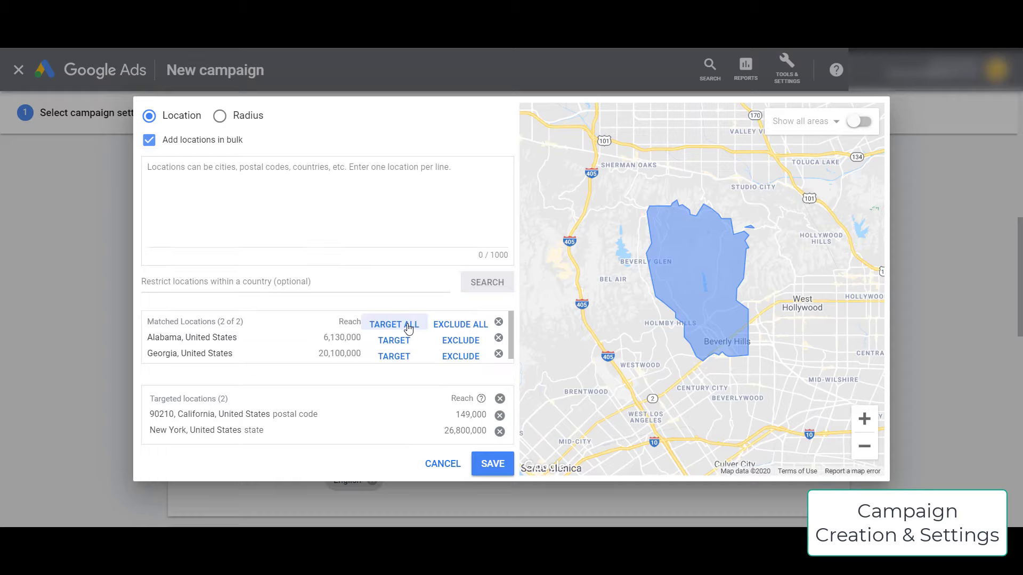
{"action": "left_click", "coordinate": [394, 325]}
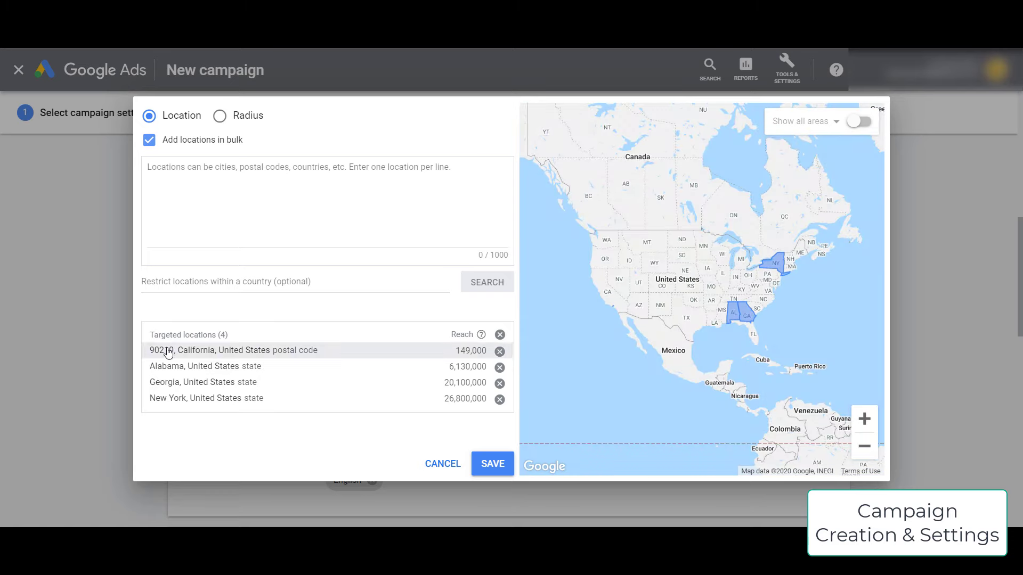
{"action": "left_click", "coordinate": [240, 219]}
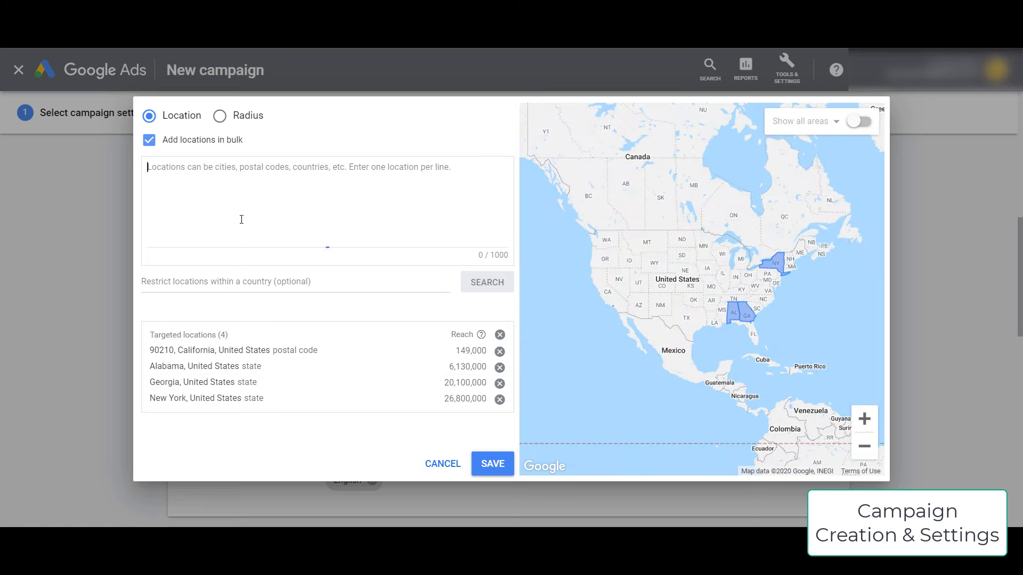
{"action": "left_click", "coordinate": [493, 464]}
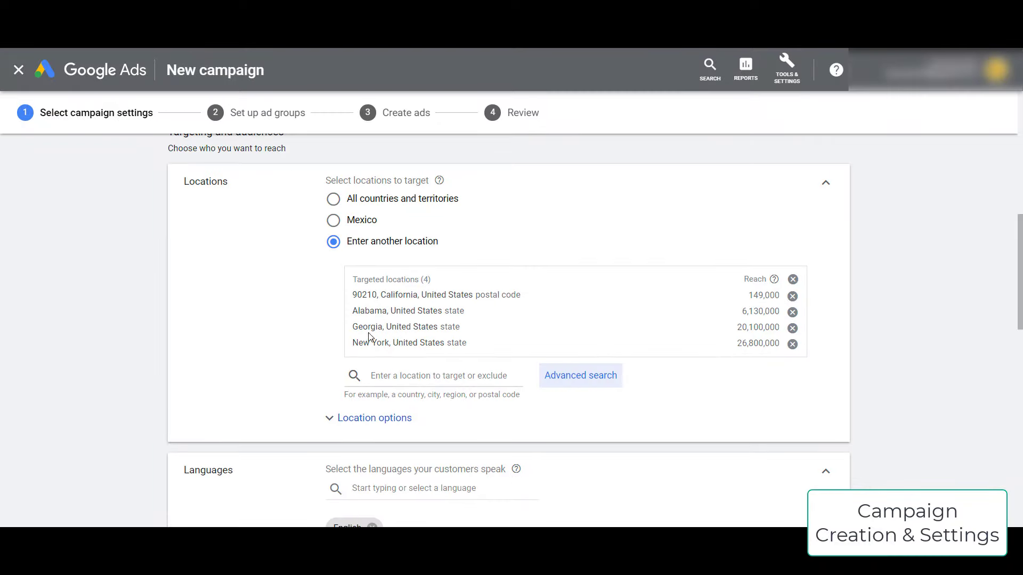
- Limit location targeting to people in or regularly in the targeted locations
{"action": "left_click", "coordinate": [393, 422]}
{"action": "scroll", "coordinate": [219, 404], "scroll_direction": "down", "scroll_amount": 3}
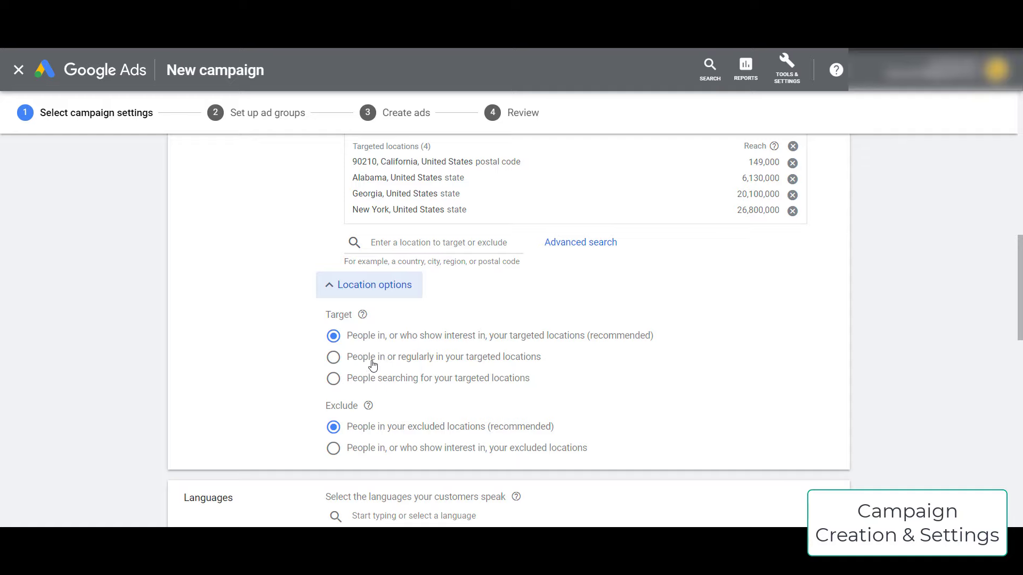
{"action": "left_click", "coordinate": [510, 366]}
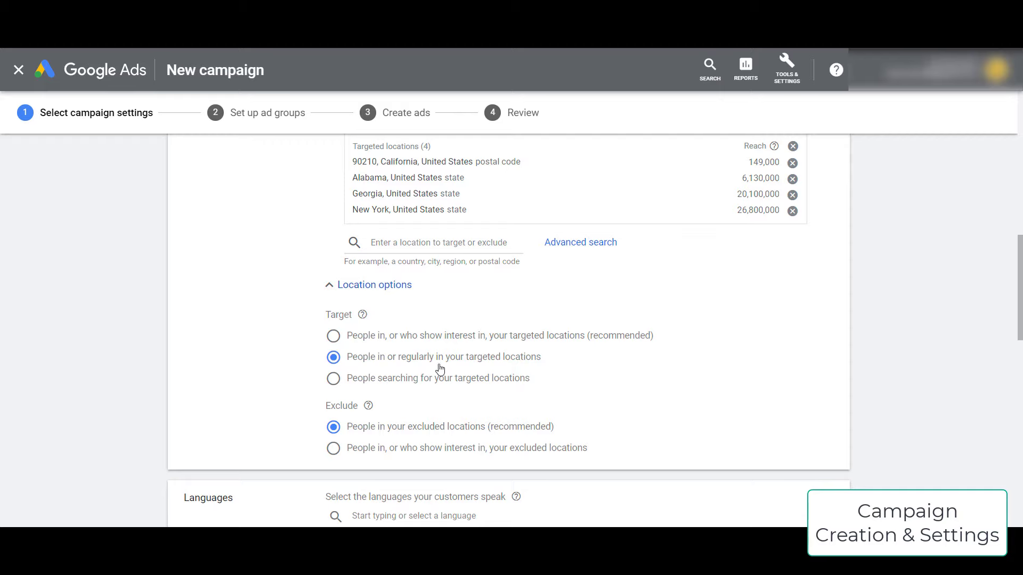
{"action": "scroll", "coordinate": [258, 379], "scroll_direction": "down", "scroll_amount": 5}
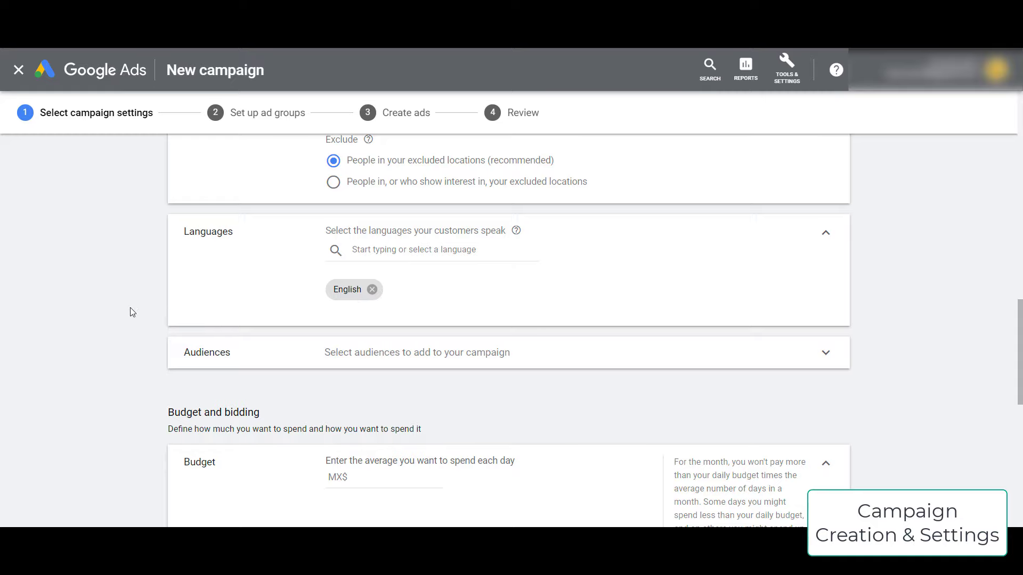
{"action": "scroll", "coordinate": [132, 312], "scroll_direction": "down", "scroll_amount": 3}
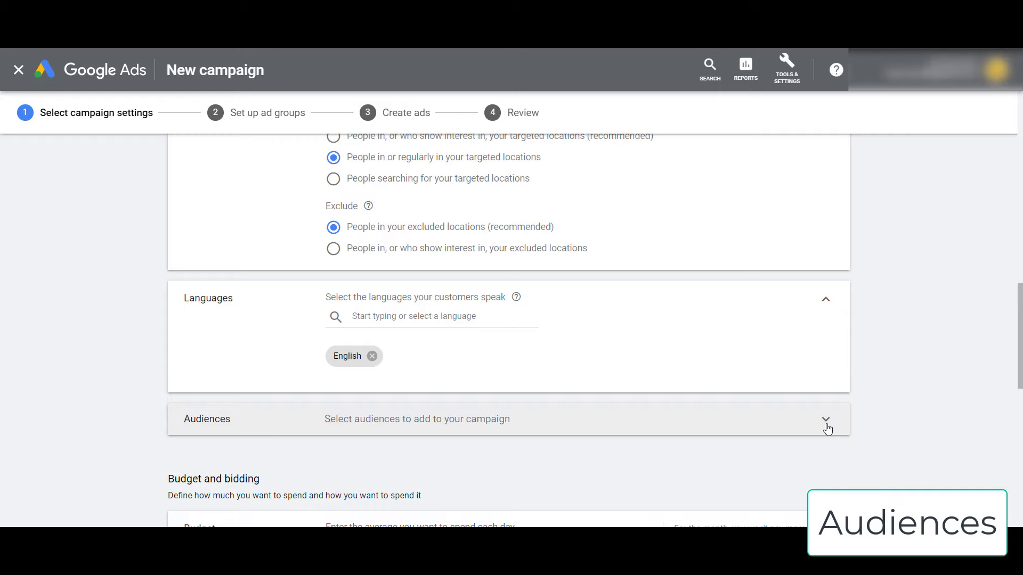
- Search 'restaurant' audiences and add Restaurant Delivery & Takeout plus the six interest audiences
{"action": "left_click", "coordinate": [825, 426]}
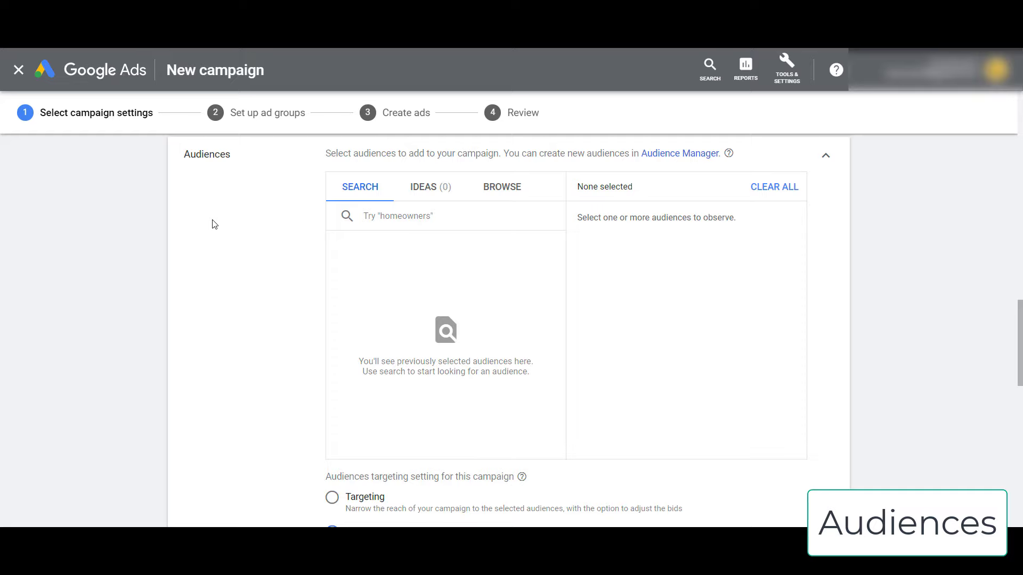
{"action": "left_click", "coordinate": [332, 216]}
{"action": "type", "text": "restaurant"}
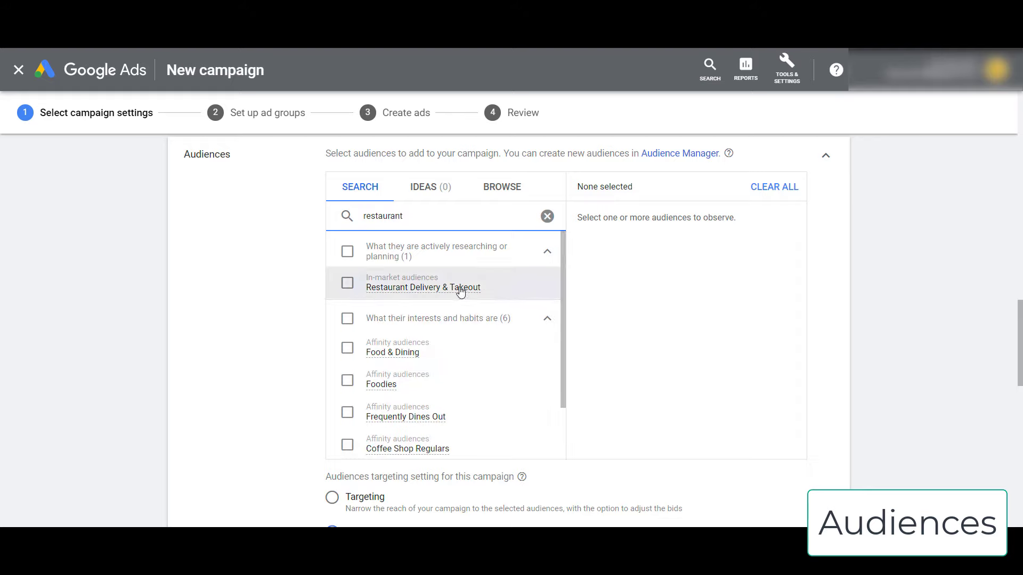
{"action": "mouse_move", "coordinate": [375, 290]}
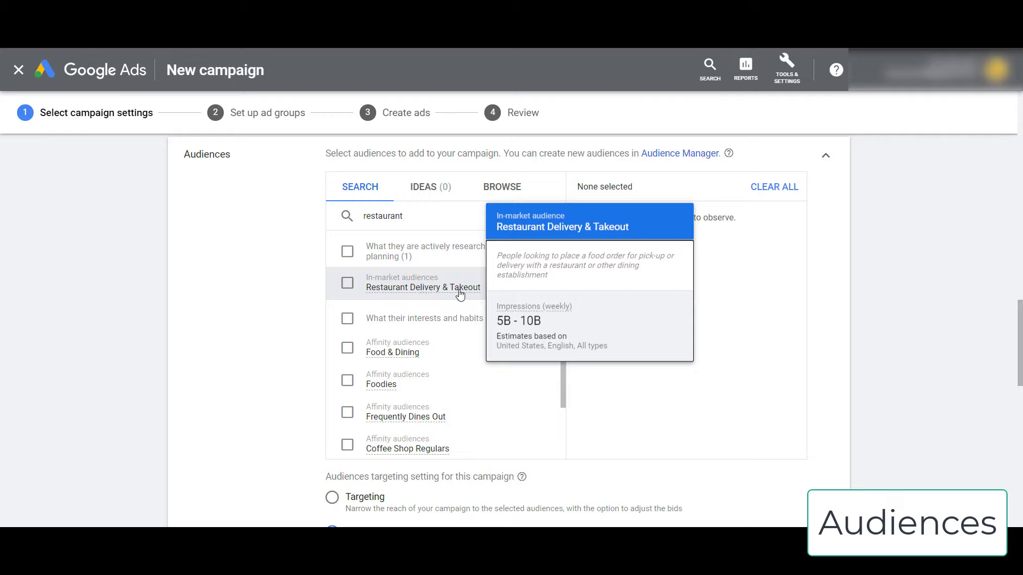
{"action": "mouse_move", "coordinate": [385, 358]}
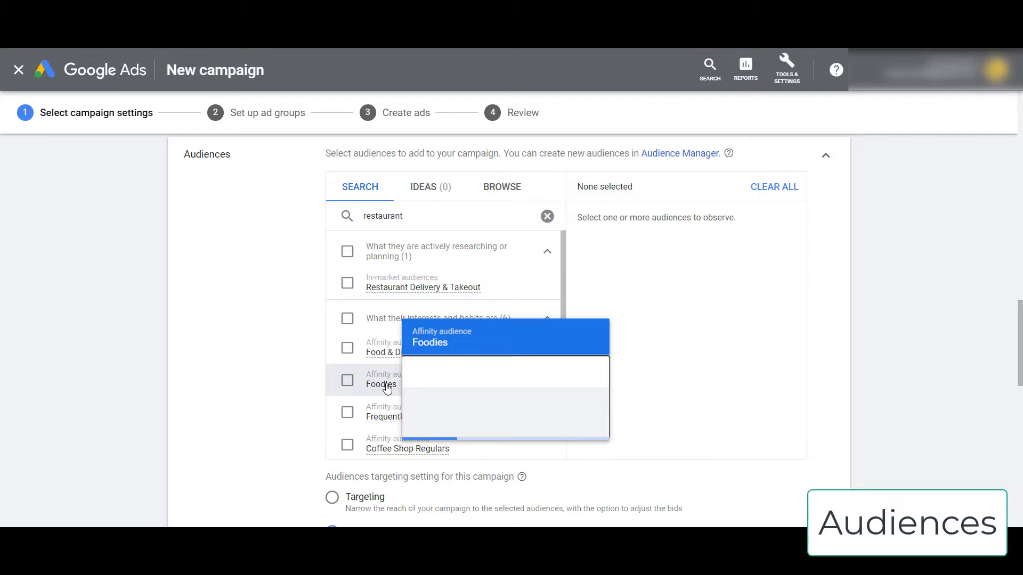
{"action": "mouse_move", "coordinate": [426, 422]}
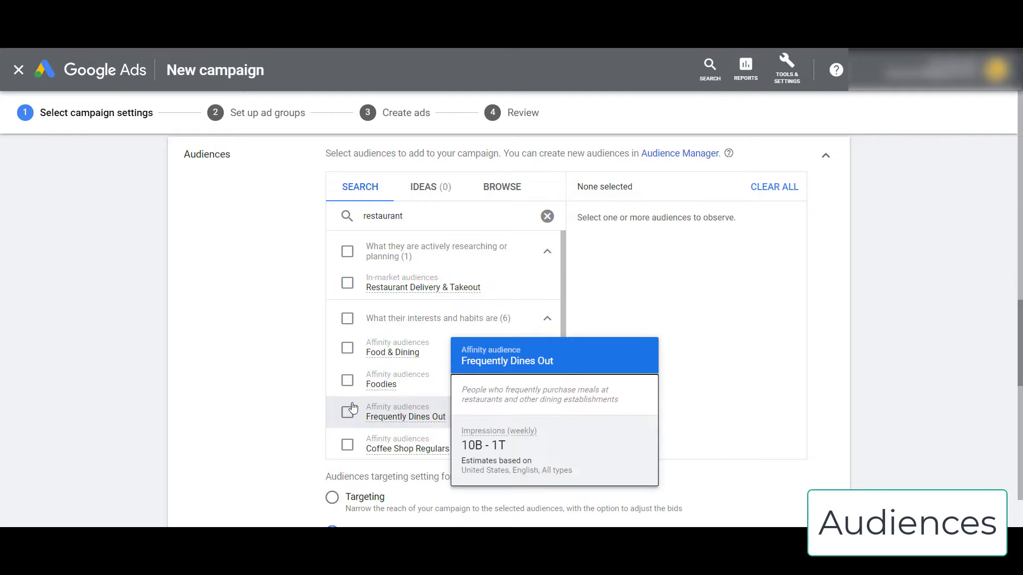
{"action": "scroll", "coordinate": [483, 391], "scroll_direction": "down", "scroll_amount": 2}
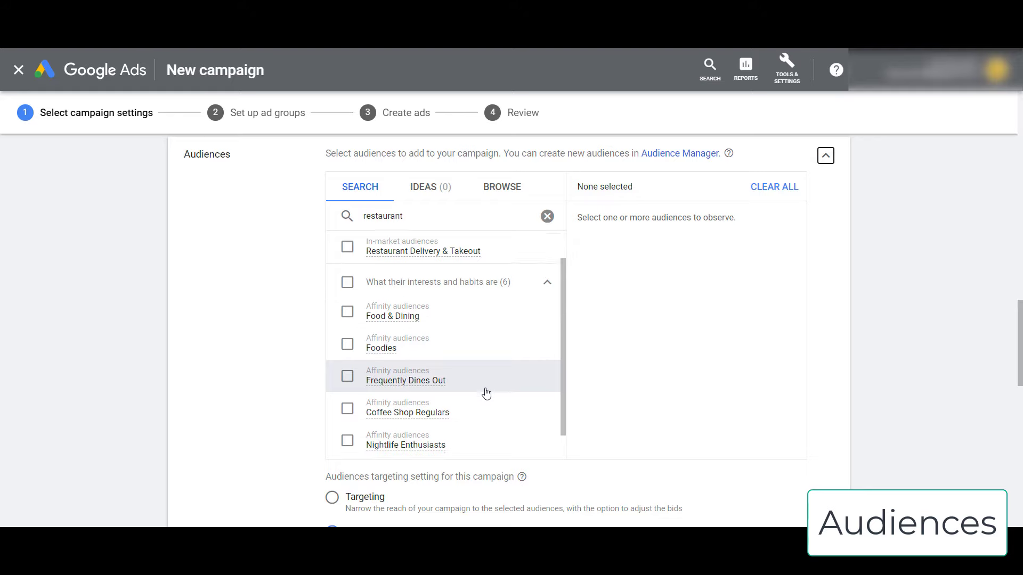
{"action": "scroll", "coordinate": [479, 381], "scroll_direction": "up", "scroll_amount": 2}
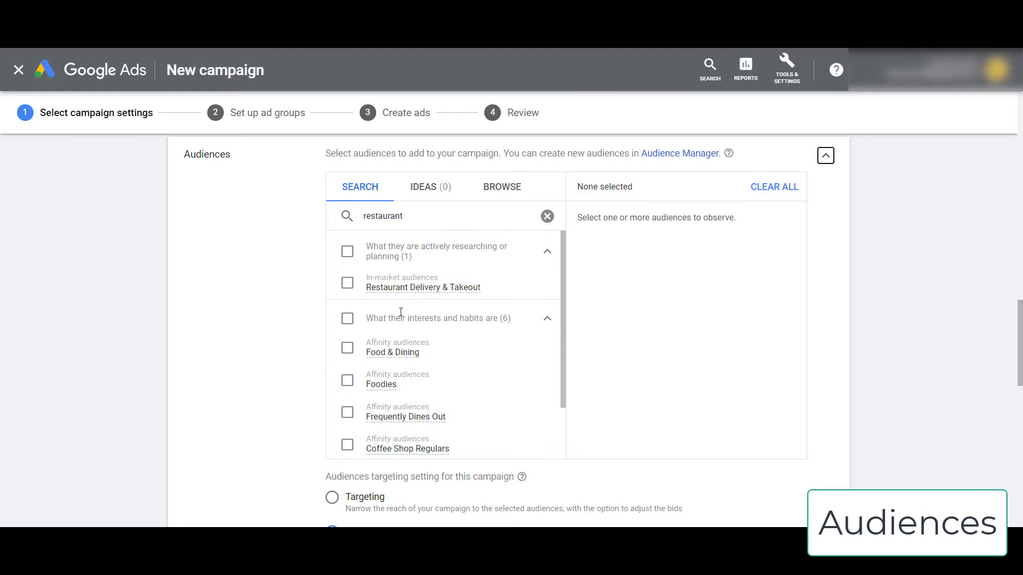
{"action": "left_click", "coordinate": [347, 283]}
{"action": "left_click", "coordinate": [347, 319]}
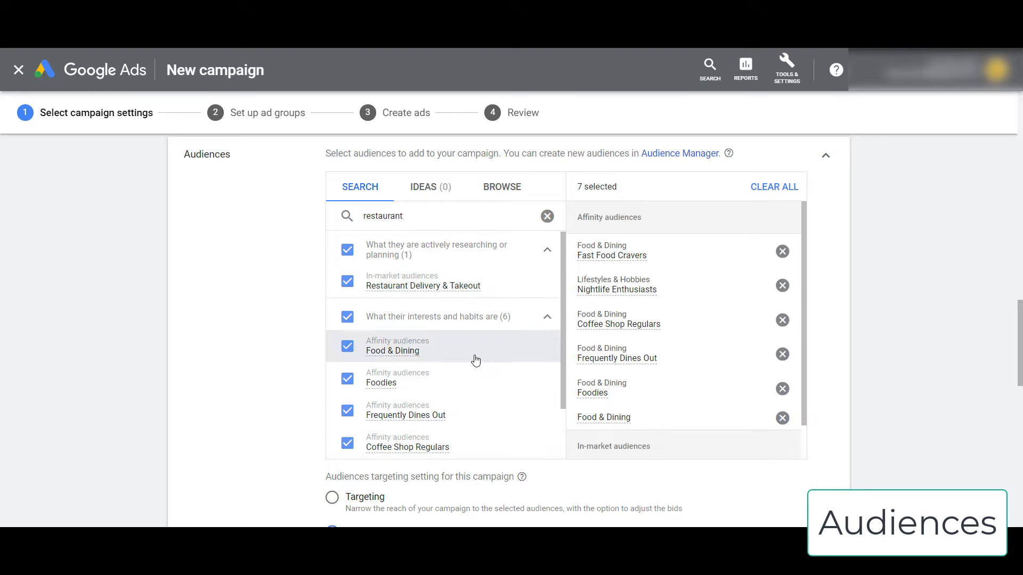
- Keep the added audiences in Observation mode rather than Targeting
{"action": "scroll", "coordinate": [472, 373], "scroll_direction": "down", "scroll_amount": 2}
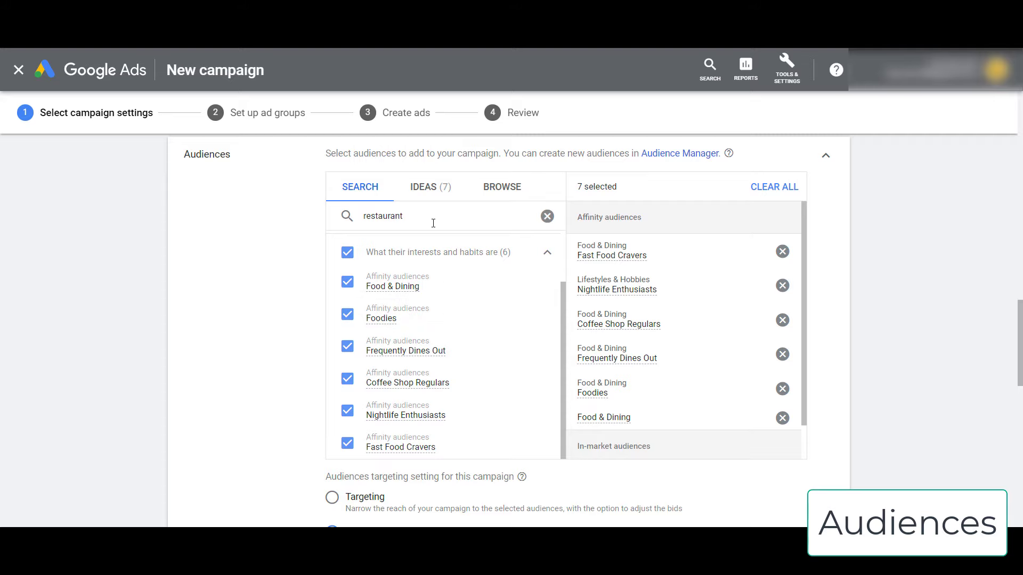
{"action": "scroll", "coordinate": [279, 340], "scroll_direction": "down", "scroll_amount": 1}
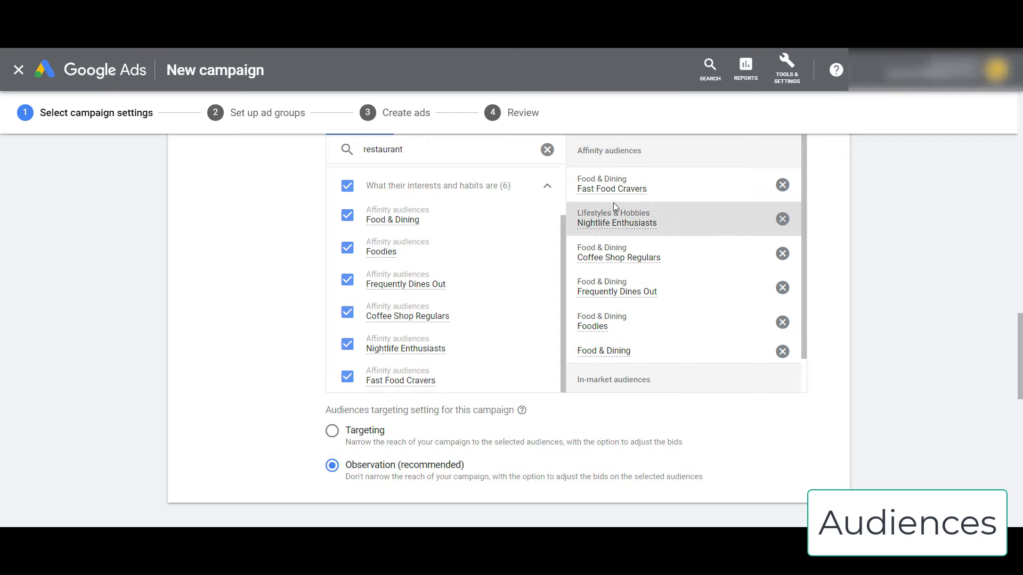
{"action": "mouse_move", "coordinate": [618, 193]}
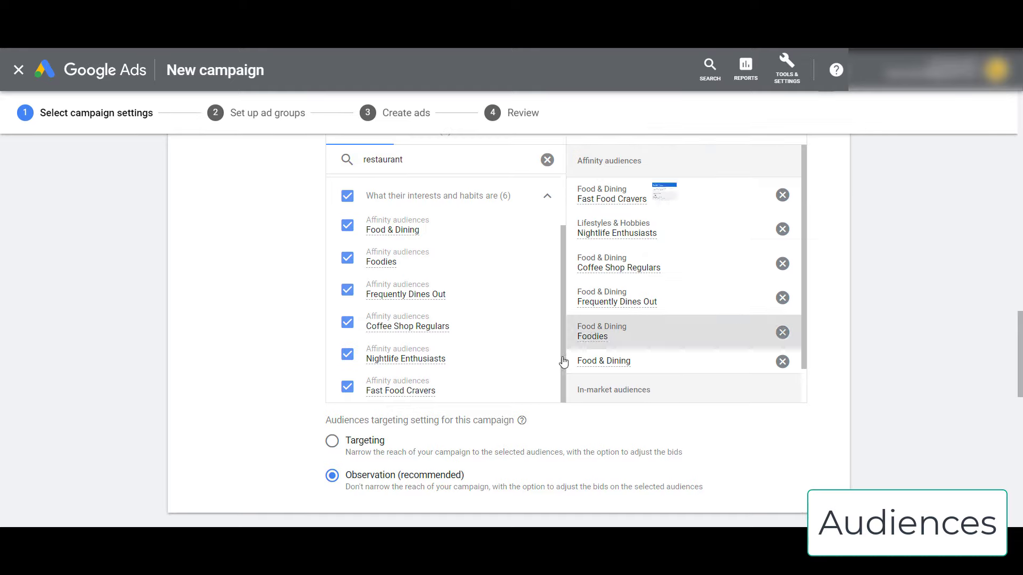
{"action": "left_click", "coordinate": [339, 449]}
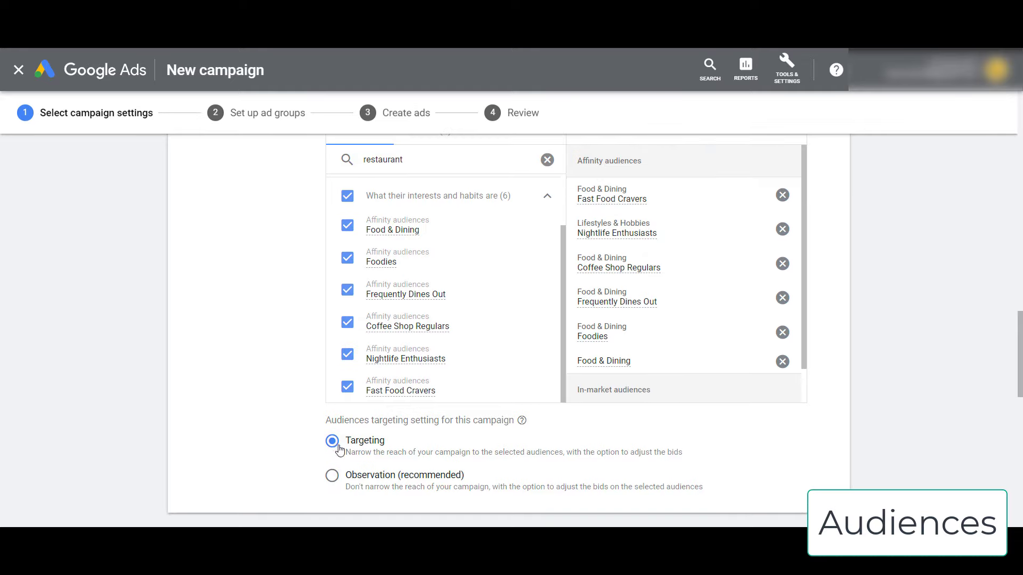
{"action": "left_click", "coordinate": [333, 482]}
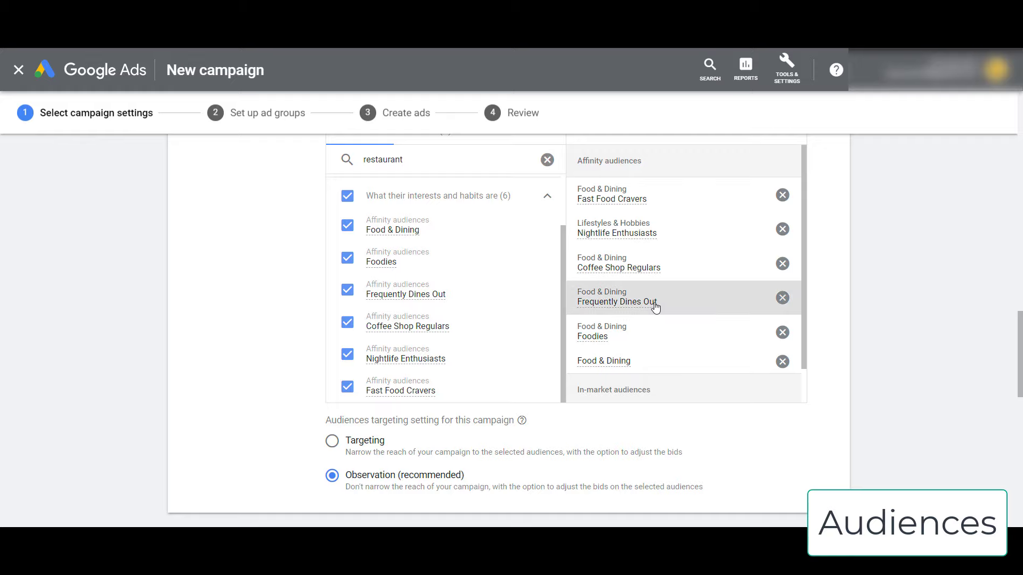
{"action": "mouse_move", "coordinate": [655, 312]}
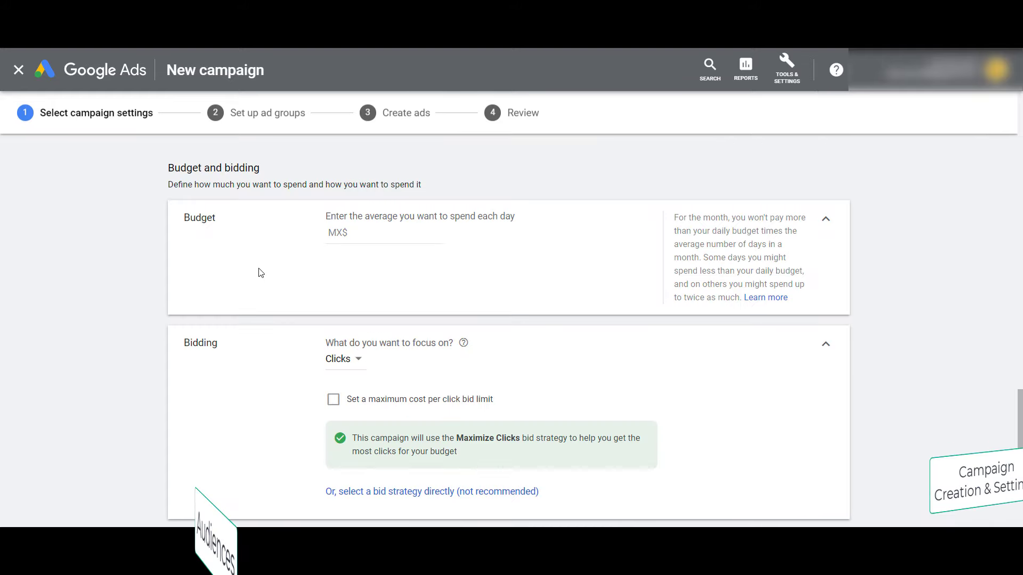
- Set the campaign's daily budget to MX$ 10.00
{"action": "left_click", "coordinate": [335, 232]}
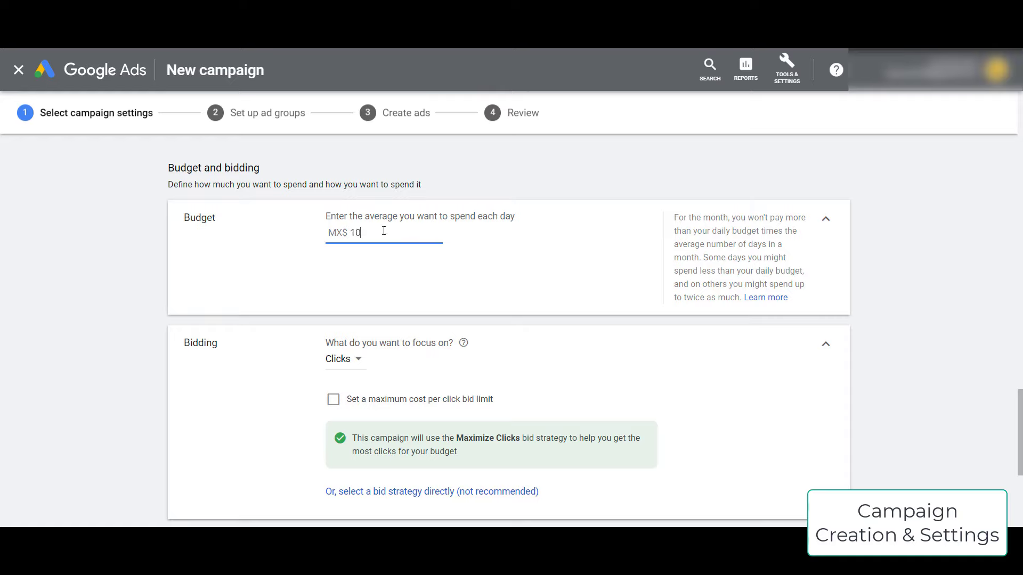
{"action": "left_click", "coordinate": [103, 274]}
{"action": "scroll", "coordinate": [80, 287], "scroll_direction": "down", "scroll_amount": 1}
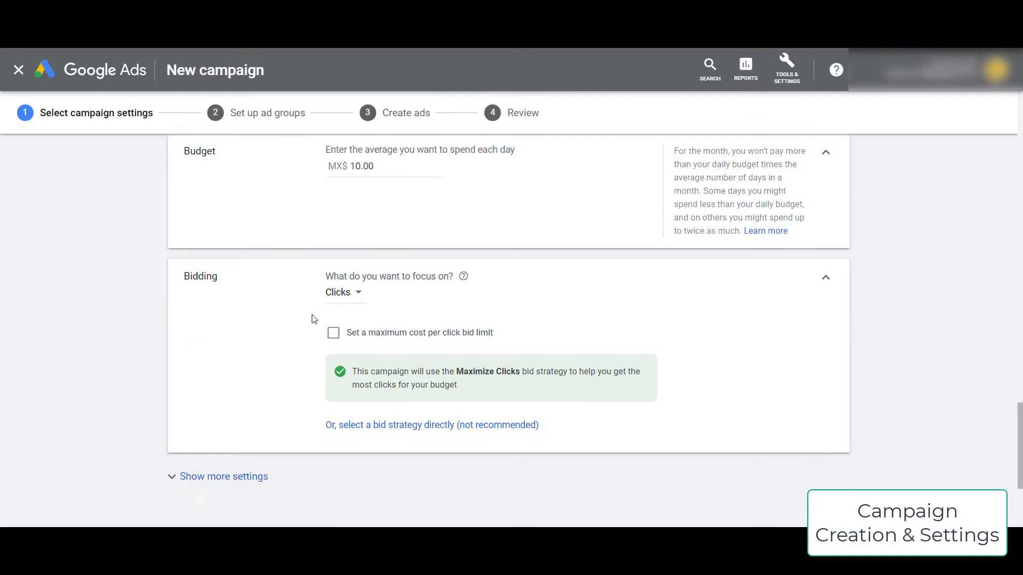
{"action": "scroll", "coordinate": [356, 232], "scroll_direction": "down", "scroll_amount": 1}
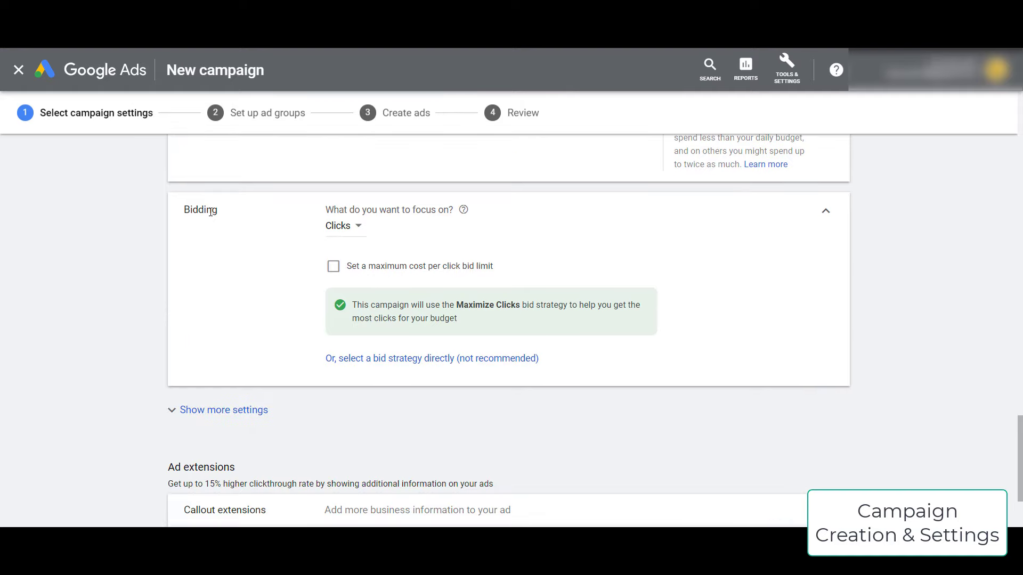
- Switch the bid strategy from Maximize Clicks to Manual CPC
{"action": "left_click", "coordinate": [348, 227]}
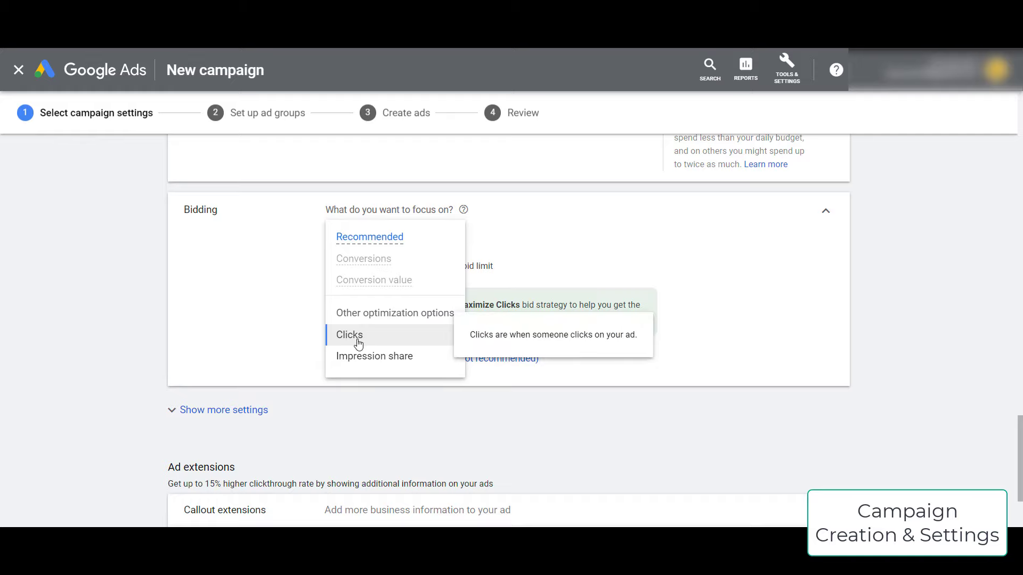
{"action": "left_click", "coordinate": [292, 371]}
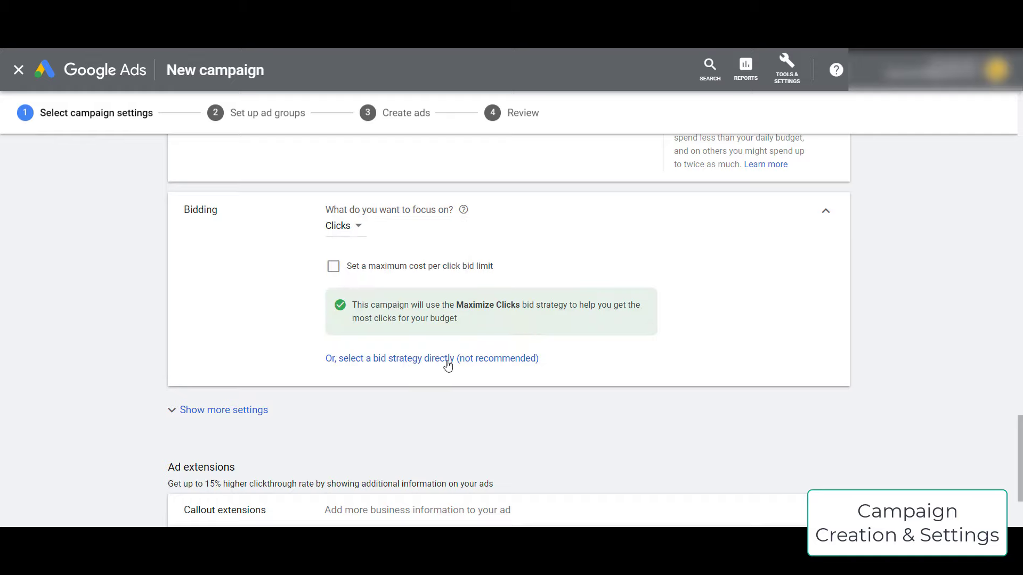
{"action": "left_click", "coordinate": [488, 363]}
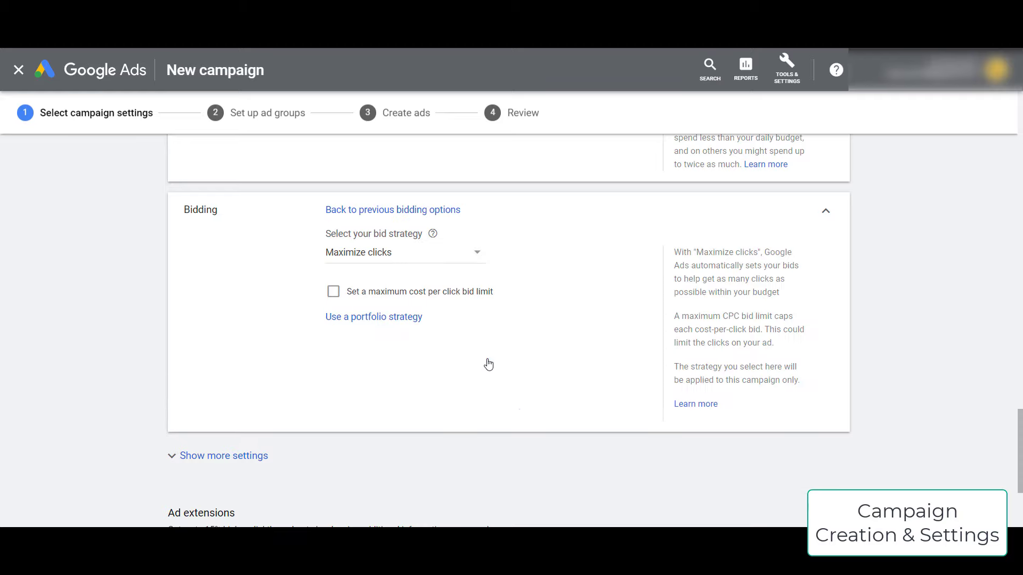
{"action": "left_click", "coordinate": [402, 255]}
{"action": "left_click", "coordinate": [368, 449]}
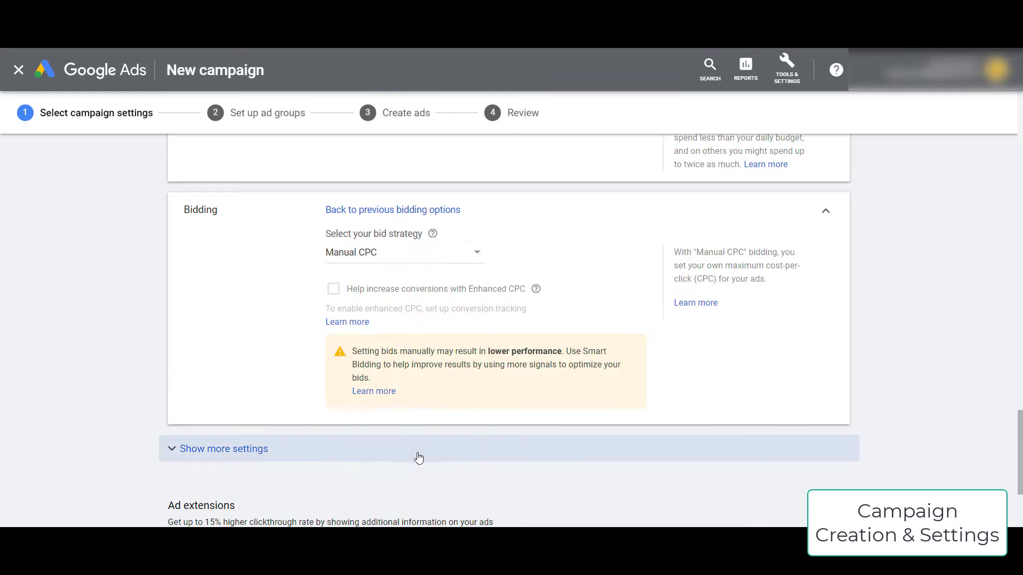
{"action": "scroll", "coordinate": [288, 320], "scroll_direction": "down", "scroll_amount": 1}
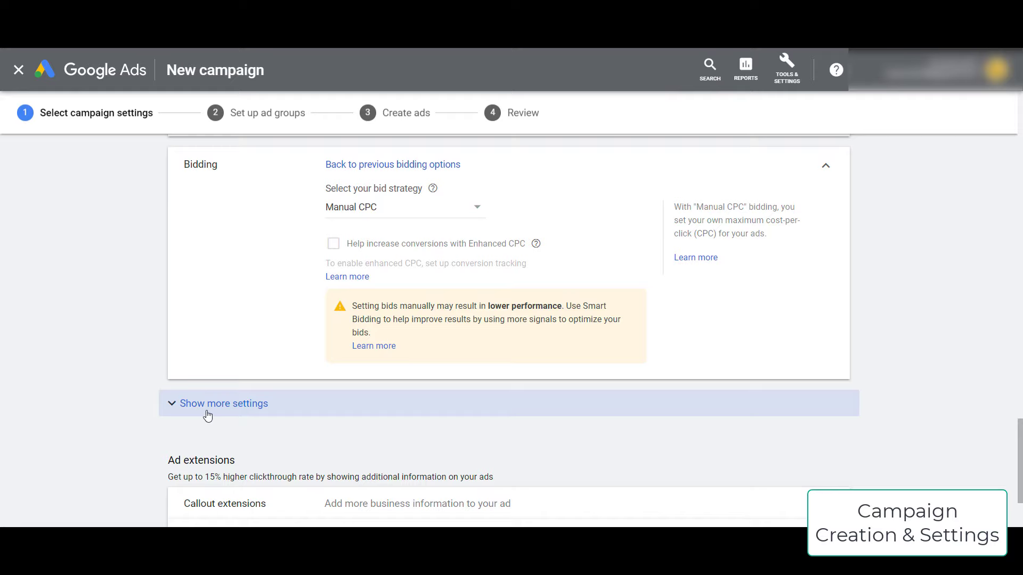
- Add an ad schedule for Mondays–Fridays from 09:00 to 20:00
{"action": "left_click", "coordinate": [237, 404]}
{"action": "scroll", "coordinate": [130, 393], "scroll_direction": "down", "scroll_amount": 2}
{"action": "left_click", "coordinate": [366, 335]}
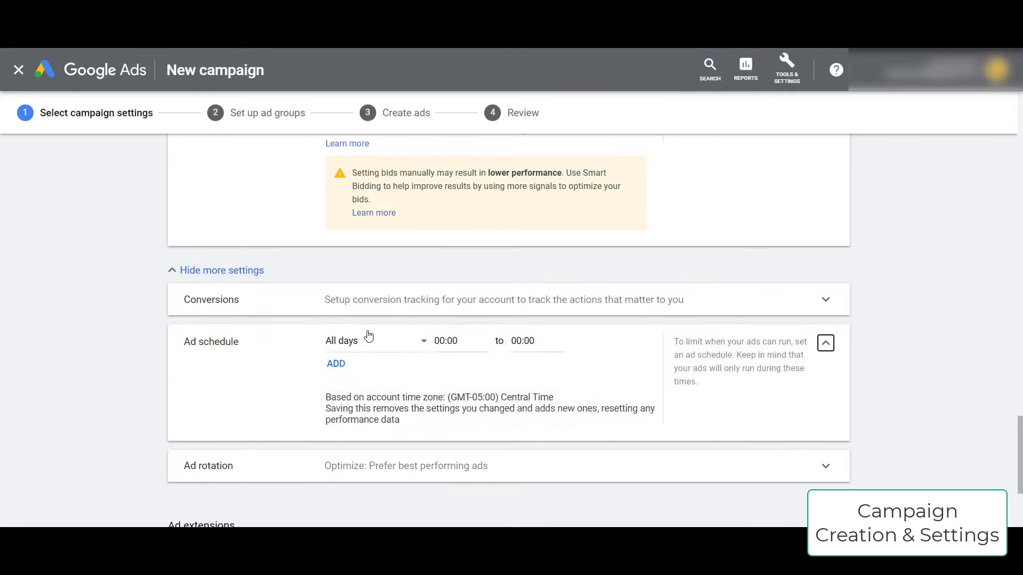
{"action": "left_click", "coordinate": [357, 345]}
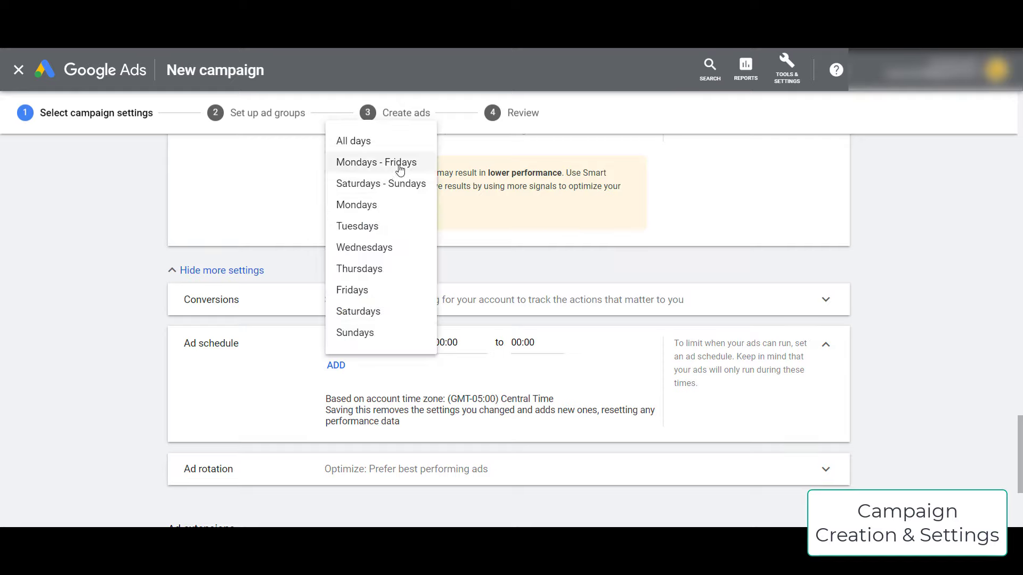
{"action": "left_click", "coordinate": [400, 163]}
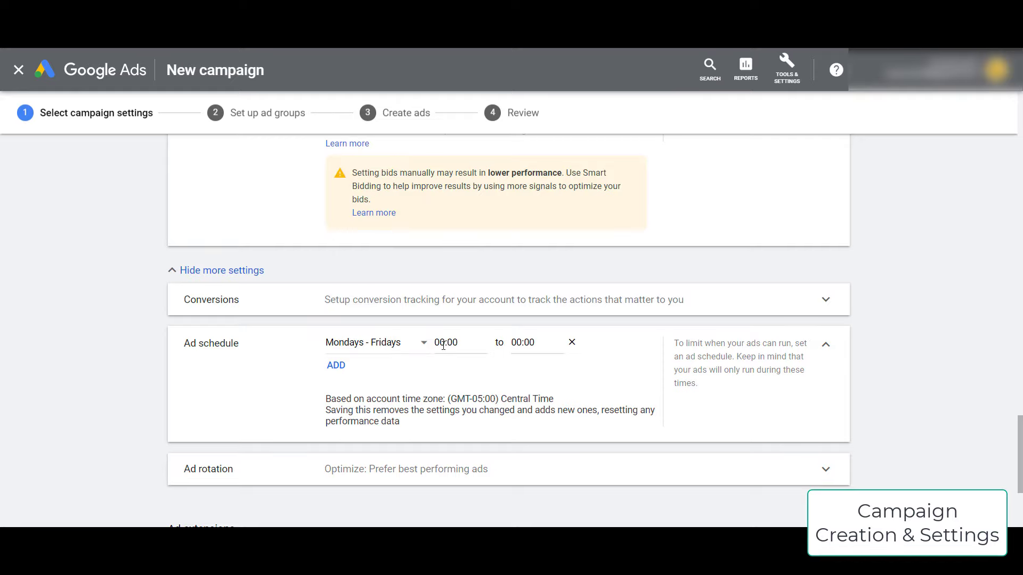
{"action": "left_click", "coordinate": [443, 344]}
{"action": "scroll", "coordinate": [467, 228], "scroll_direction": "down", "scroll_amount": 10}
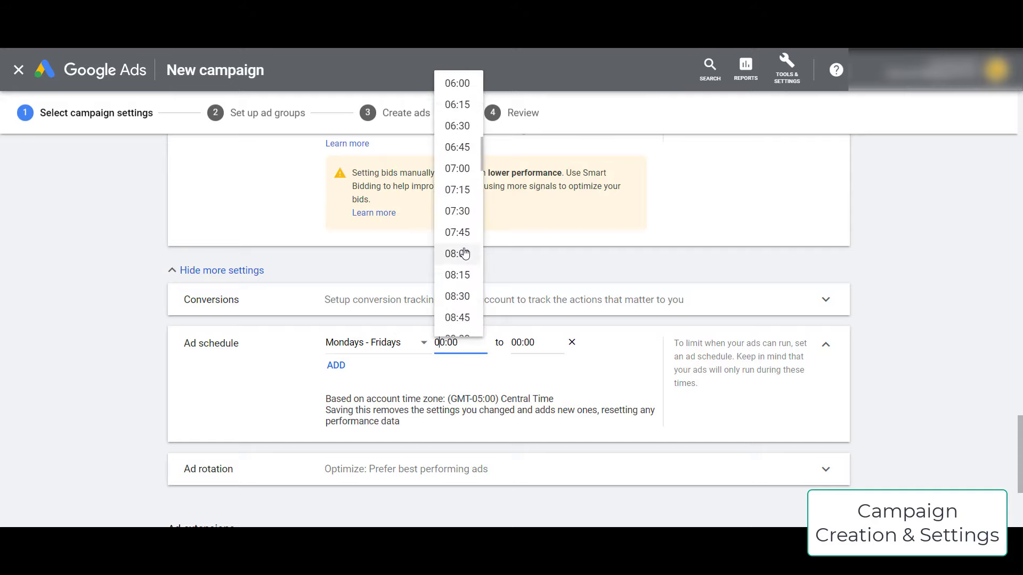
{"action": "scroll", "coordinate": [464, 254], "scroll_direction": "down", "scroll_amount": 3}
{"action": "left_click", "coordinate": [456, 229]}
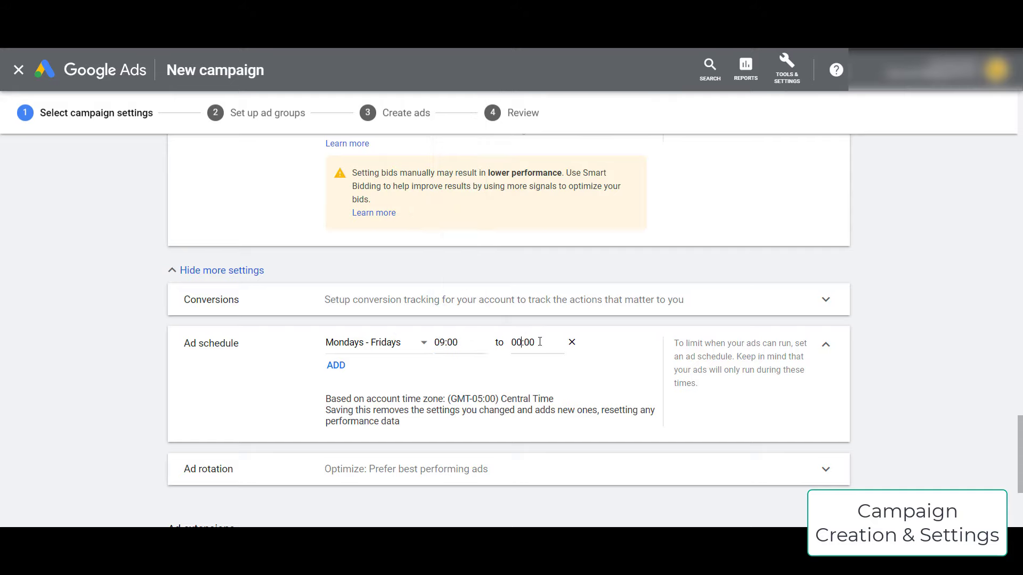
{"action": "left_click", "coordinate": [540, 341]}
{"action": "scroll", "coordinate": [530, 245], "scroll_direction": "down", "scroll_amount": 10}
{"action": "left_click", "coordinate": [532, 277]}
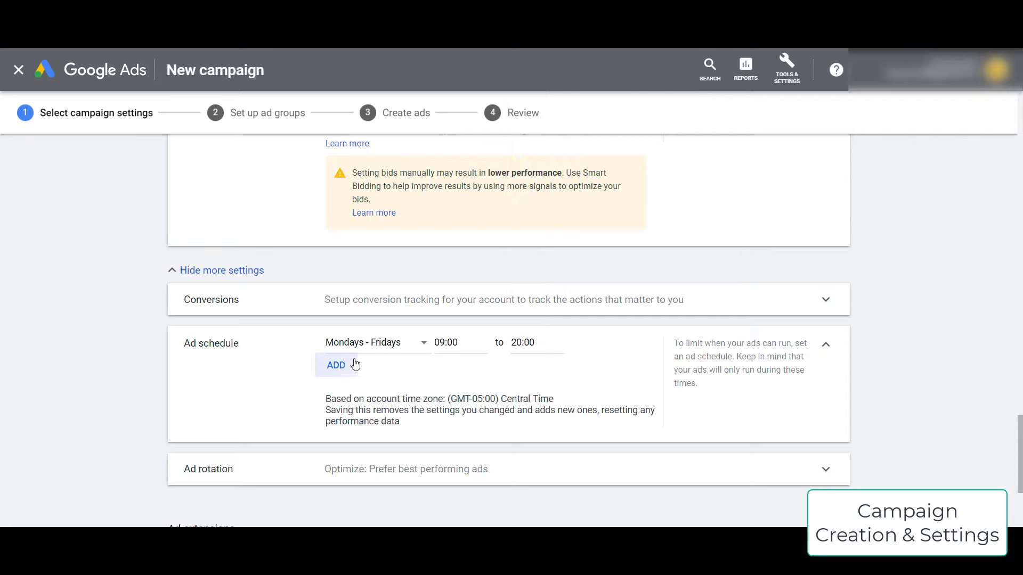
- Add a second schedule entry for Saturdays from 10:00 to 19:00
{"action": "left_click", "coordinate": [355, 365]}
{"action": "left_click", "coordinate": [410, 343]}
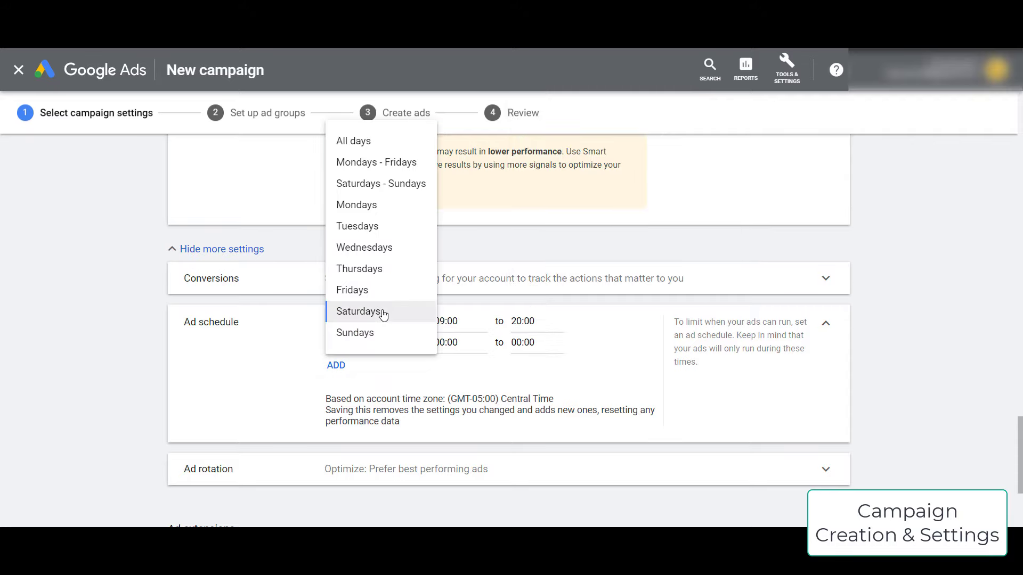
{"action": "left_click", "coordinate": [383, 312]}
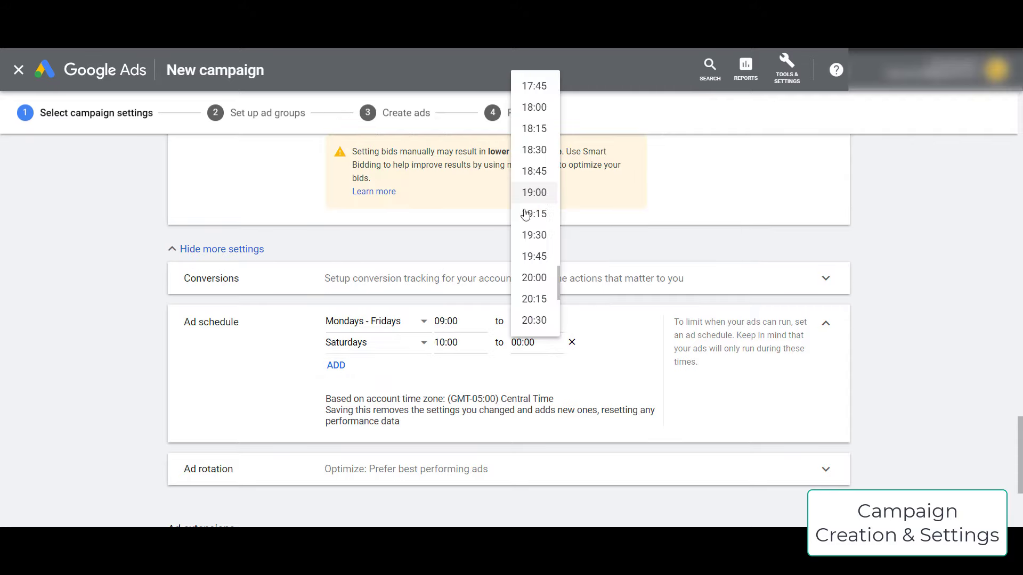
{"action": "left_click", "coordinate": [530, 193]}
{"action": "scroll", "coordinate": [157, 338], "scroll_direction": "down", "scroll_amount": 2}
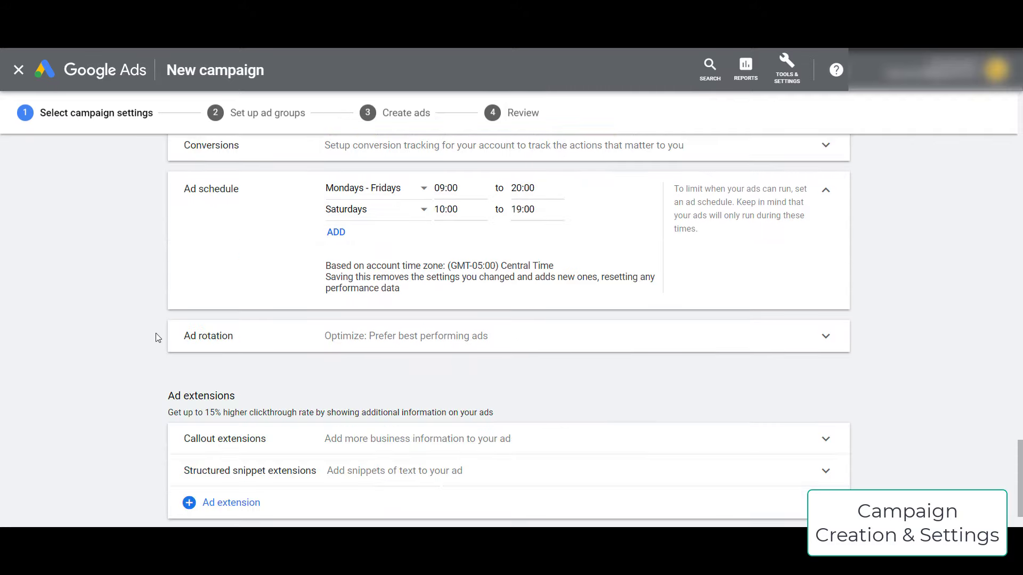
{"action": "scroll", "coordinate": [106, 352], "scroll_direction": "down", "scroll_amount": 2}
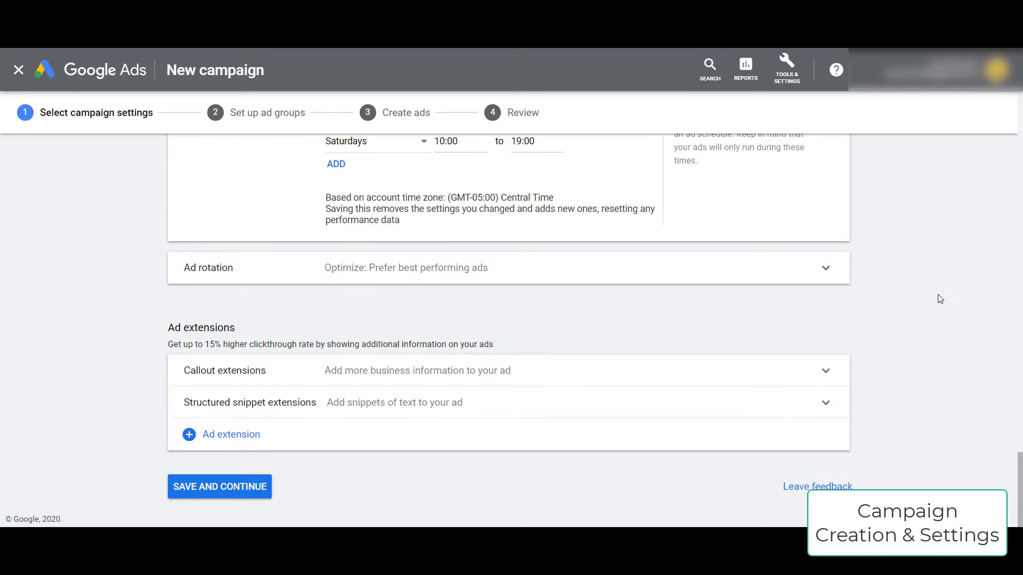
- Enter callouts 'Fast Delivery & Takeout', 'Enjoy a 30% Off Promo' and 'Limited Time Offer Only'
{"action": "left_click", "coordinate": [826, 372]}
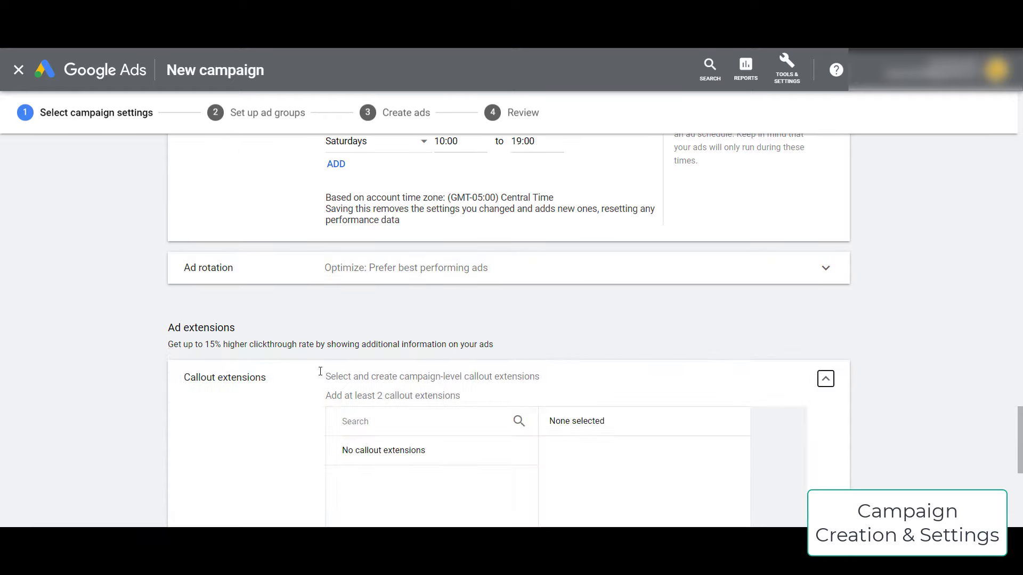
{"action": "scroll", "coordinate": [144, 397], "scroll_direction": "down", "scroll_amount": 3}
{"action": "scroll", "coordinate": [237, 247], "scroll_direction": "down", "scroll_amount": 3}
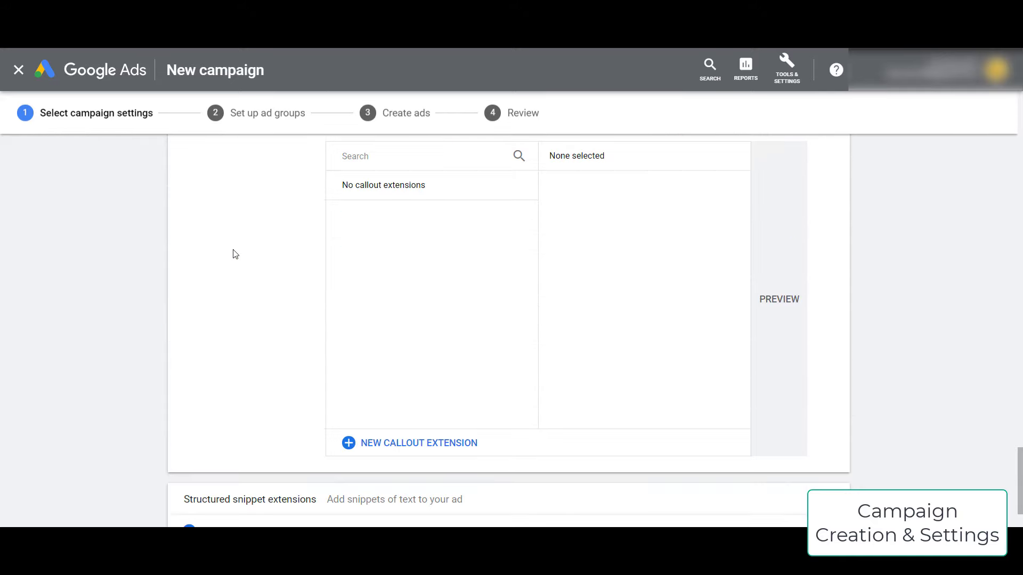
{"action": "scroll", "coordinate": [248, 267], "scroll_direction": "up", "scroll_amount": 1}
{"action": "left_click", "coordinate": [418, 508]}
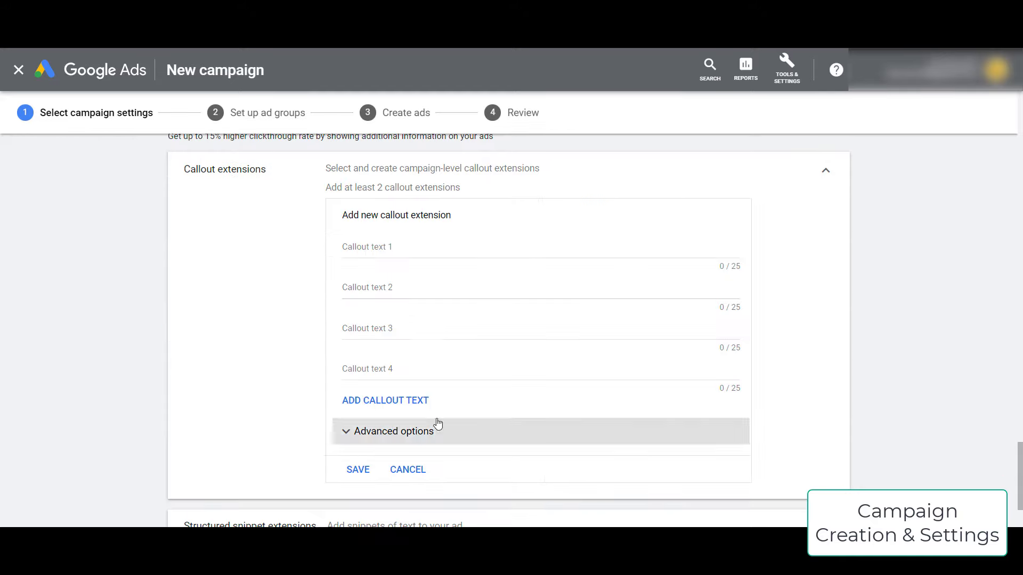
{"action": "left_click", "coordinate": [400, 246]}
{"action": "type", "text": "Fast"}
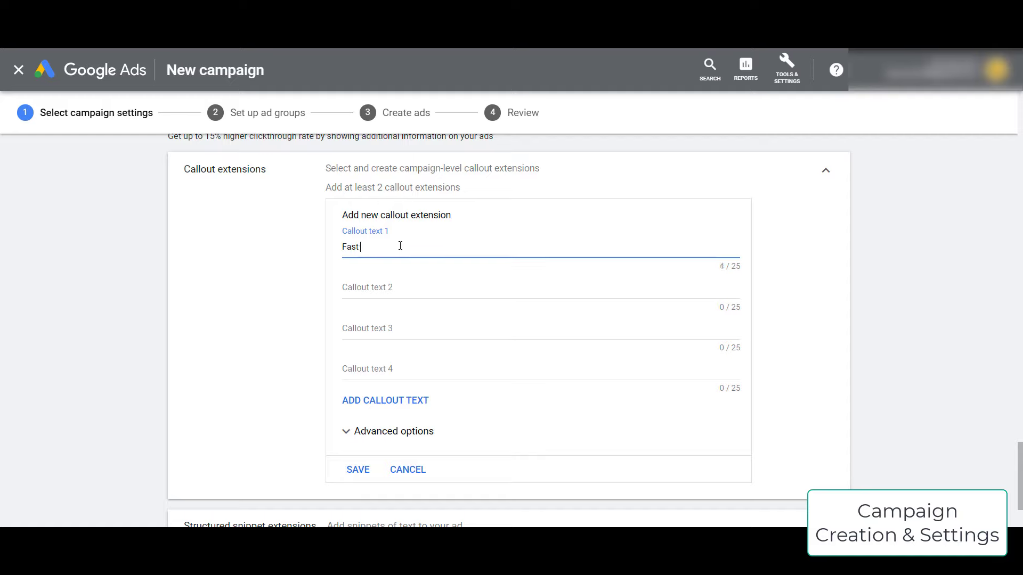
{"action": "type", "text": " Delivery & Takeout"}
{"action": "key", "text": "Tab"}
{"action": "type", "text": "En"}
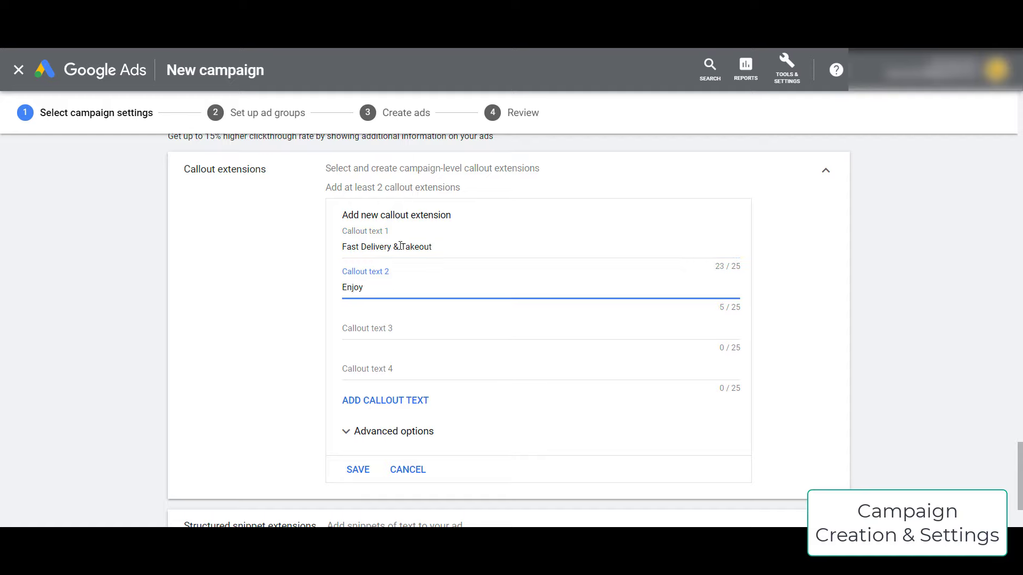
{"action": "type", "text": "joy a 30% Off Promo"}
{"action": "key", "text": "Tab"}
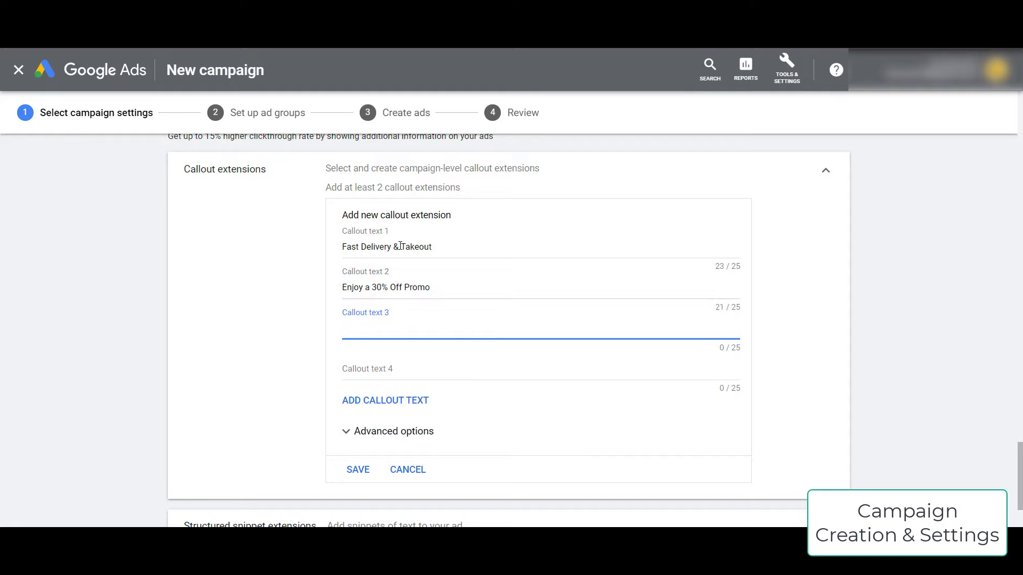
{"action": "type", "text": "Limited Time Offer Only"}
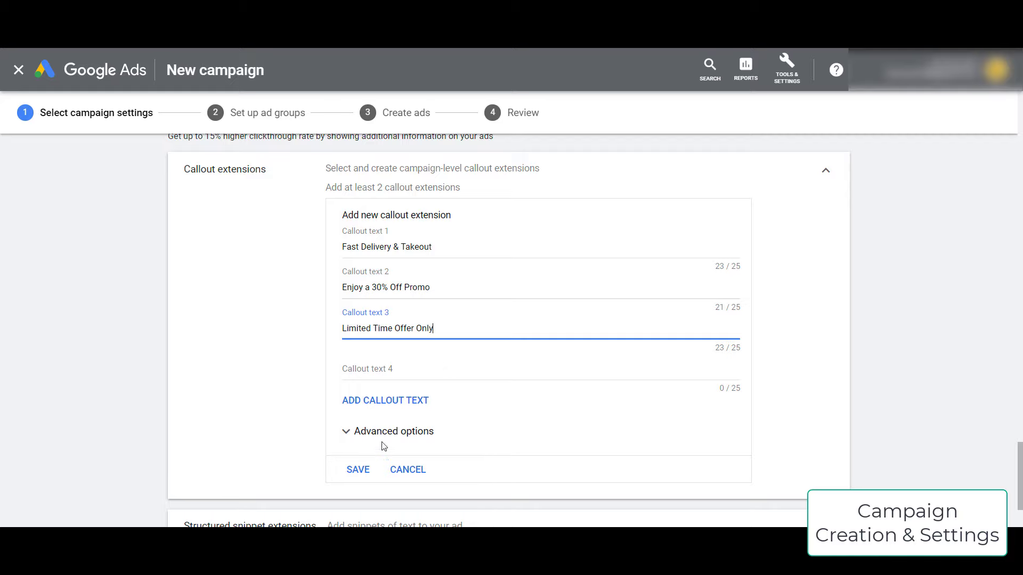
- Save the callouts and the campaign settings to proceed to ad group setup
{"action": "left_click", "coordinate": [358, 469]}
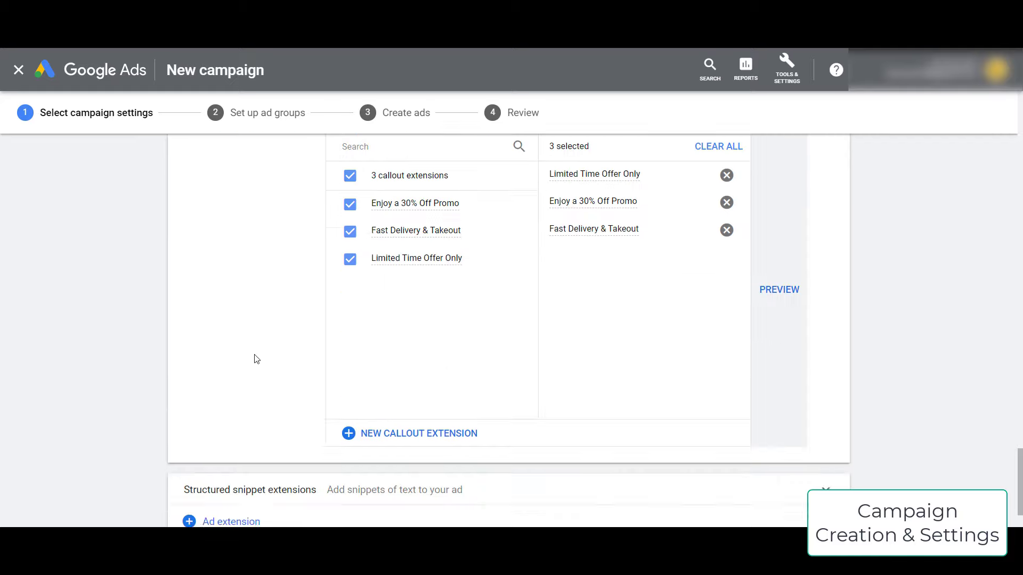
{"action": "scroll", "coordinate": [254, 358], "scroll_direction": "down", "scroll_amount": 2}
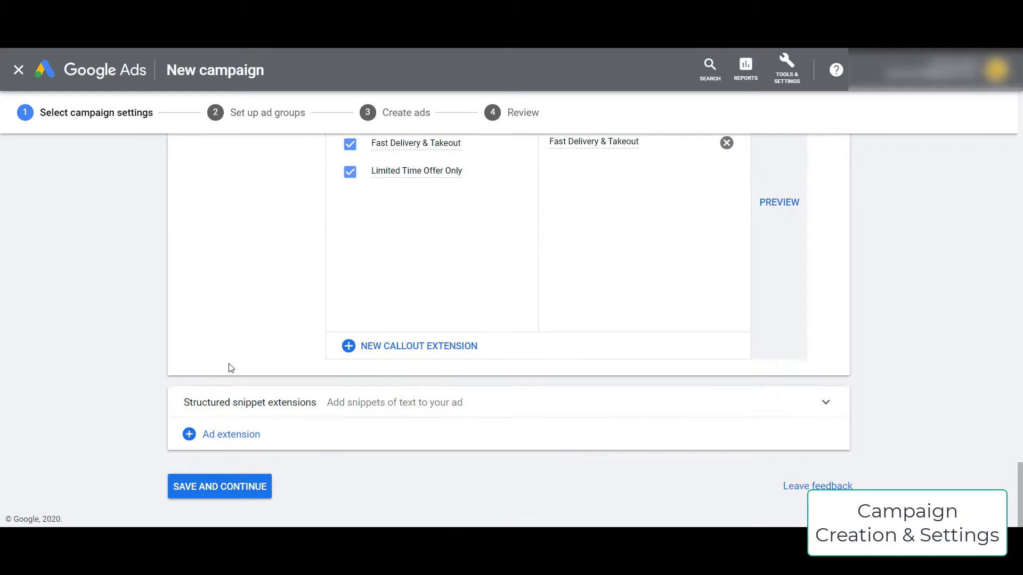
{"action": "left_click", "coordinate": [232, 487]}
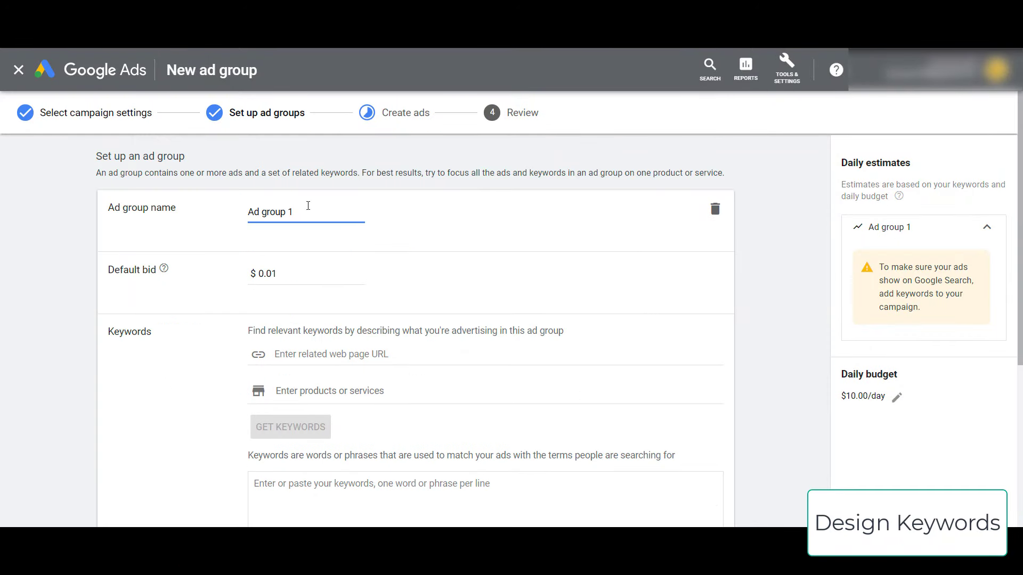
- Rename 'Ad group 1' to 'Generic Keywords' and change the default bid from 0.01 to $1
{"action": "left_click_drag", "start_coordinate": [301, 211], "coordinate": [192, 213]}
{"action": "type", "text": "Adgroup"}
{"action": "key", "text": "ctrl+a"}
{"action": "type", "text": "Generic Keyword"}
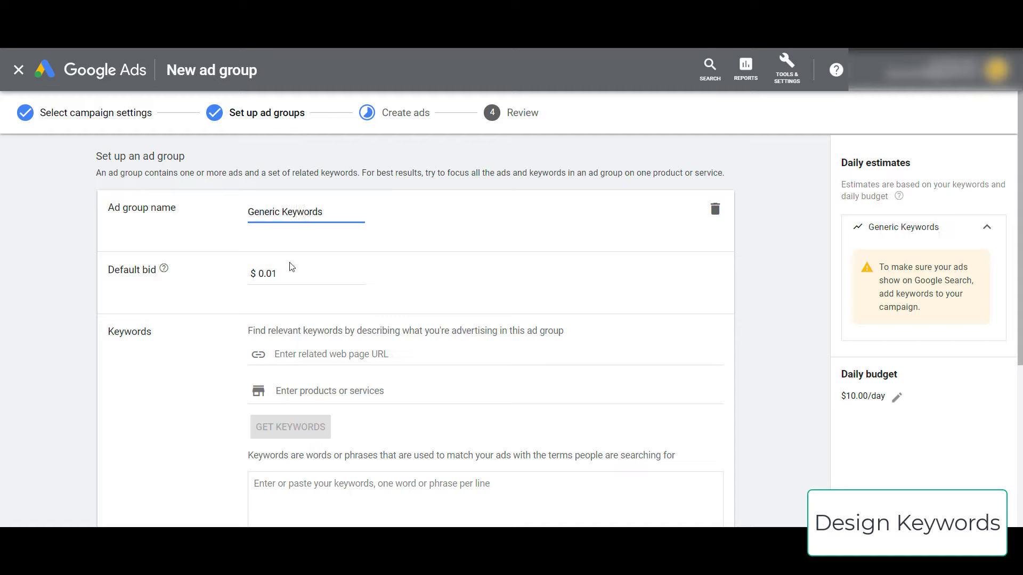
{"action": "left_click", "coordinate": [328, 278]}
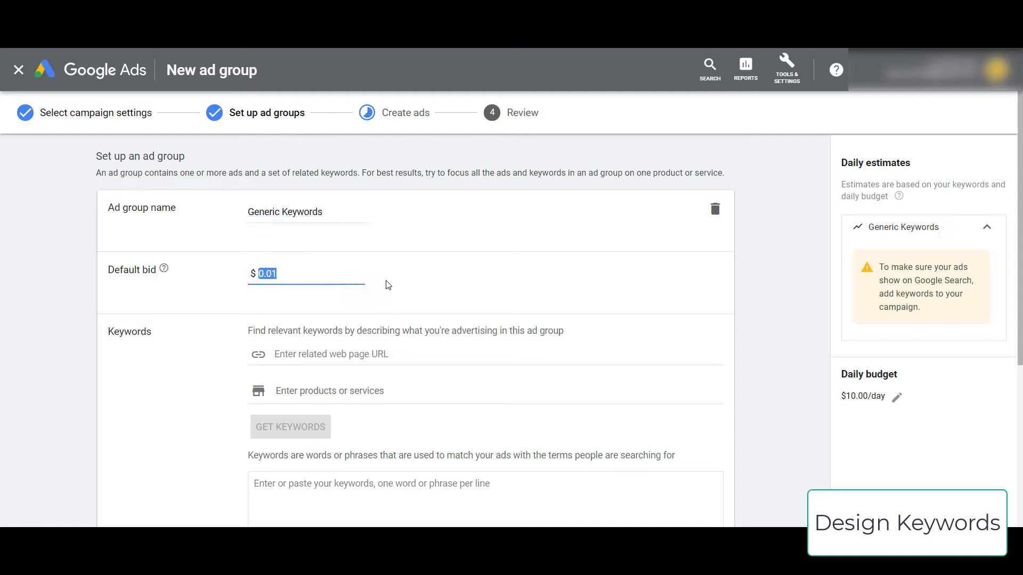
{"action": "type", "text": "1"}
{"action": "left_click", "coordinate": [68, 279]}
- Go through the ad group options below, then place the cursor in the Keywords box
{"action": "scroll", "coordinate": [106, 280], "scroll_direction": "down", "scroll_amount": 1}
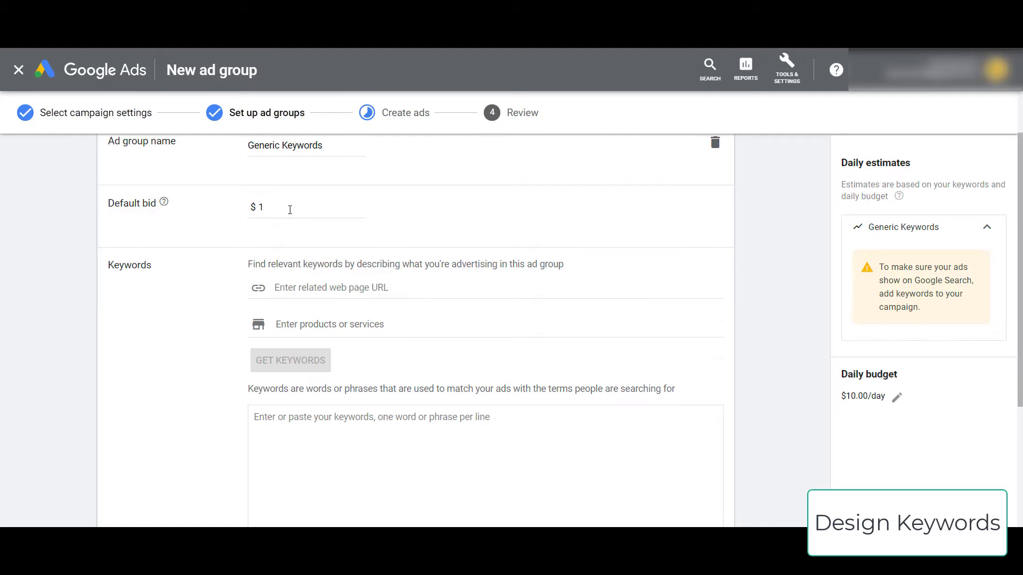
{"action": "left_click", "coordinate": [272, 209]}
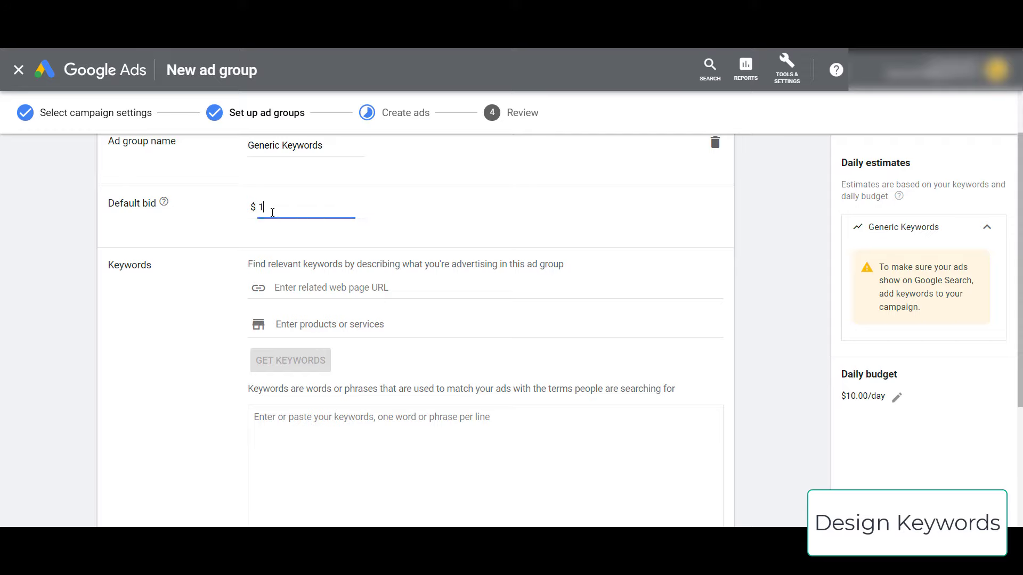
{"action": "left_click", "coordinate": [98, 224]}
{"action": "scroll", "coordinate": [197, 275], "scroll_direction": "down", "scroll_amount": 1}
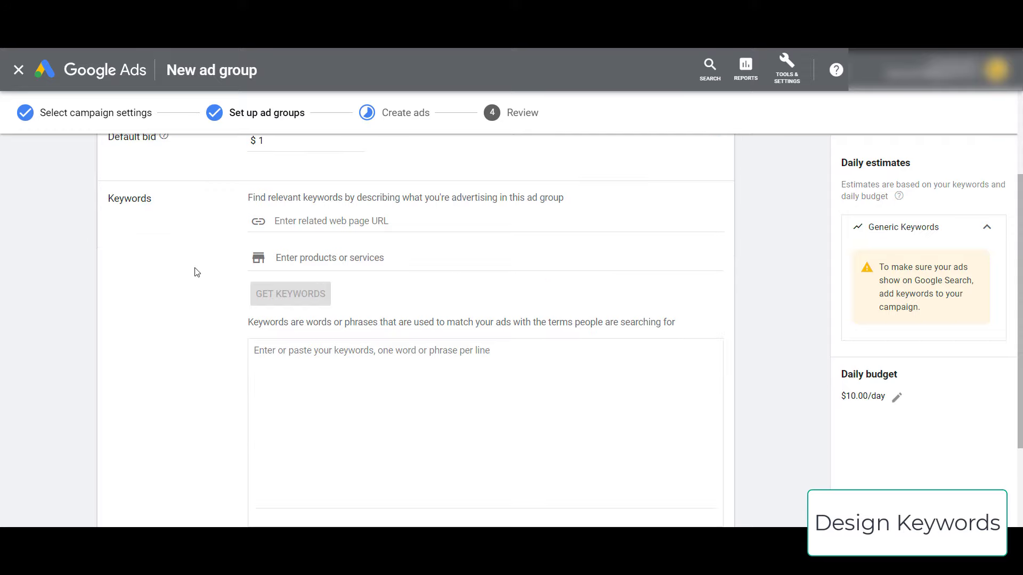
{"action": "scroll", "coordinate": [159, 272], "scroll_direction": "up", "scroll_amount": 1}
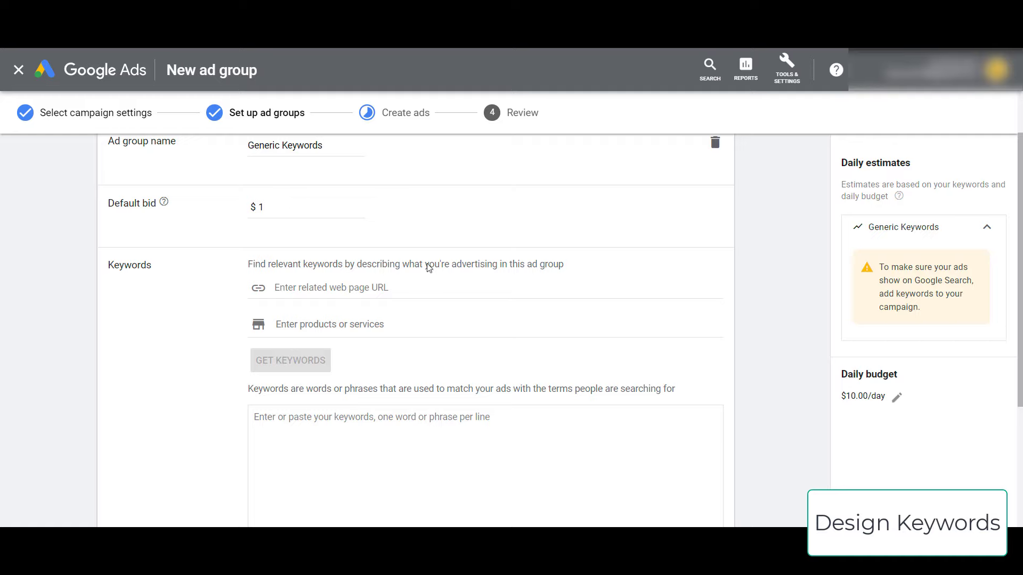
{"action": "left_click", "coordinate": [294, 208]}
{"action": "left_click", "coordinate": [65, 283]}
{"action": "scroll", "coordinate": [223, 263], "scroll_direction": "down", "scroll_amount": 3}
{"action": "scroll", "coordinate": [366, 182], "scroll_direction": "up", "scroll_amount": 3}
{"action": "left_click", "coordinate": [342, 325]}
{"action": "left_click", "coordinate": [194, 365]}
{"action": "scroll", "coordinate": [194, 366], "scroll_direction": "up", "scroll_amount": 1}
{"action": "scroll", "coordinate": [223, 362], "scroll_direction": "down", "scroll_amount": 2}
{"action": "left_click", "coordinate": [261, 355]}
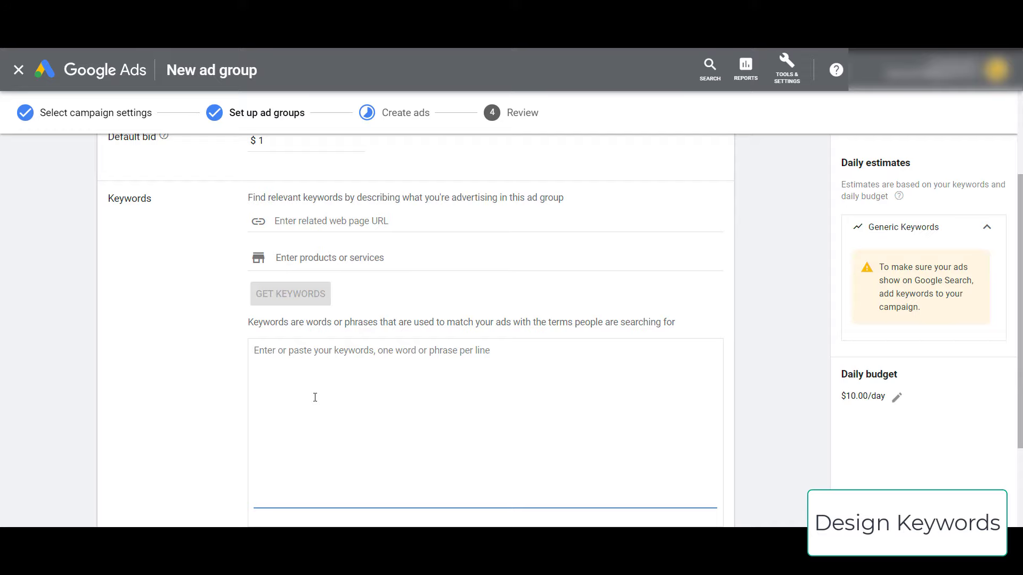
- Enter the keyword '+vegan +restaurant' in the Keywords box
{"action": "type", "text": "+vegan +"}
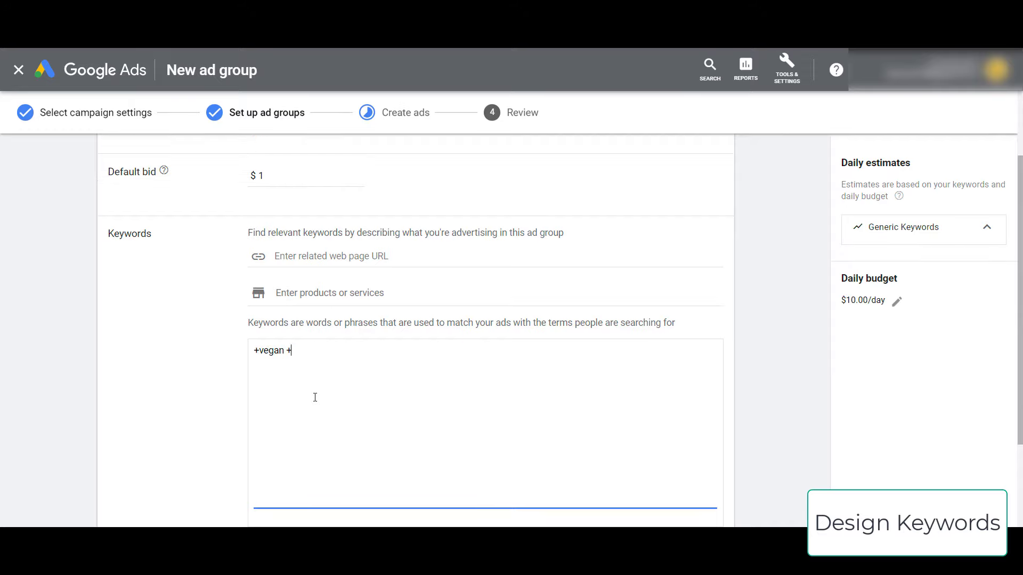
{"action": "type", "text": "restaurant"}
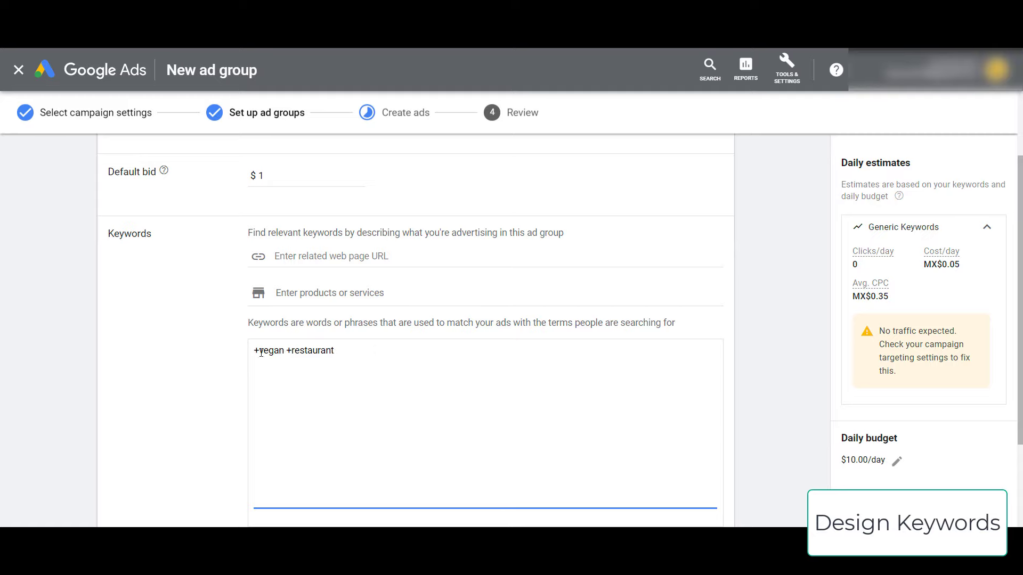
{"action": "left_click_drag", "start_coordinate": [261, 353], "coordinate": [333, 352]}
{"action": "left_click", "coordinate": [326, 351]}
{"action": "left_click", "coordinate": [365, 362]}
- Add the example lines 'vegan restaurant = broad match' and 'vegetarian fast food'
{"action": "key", "text": "Return"}
{"action": "key", "text": "Return"}
{"action": "type", "text": "vegan"}
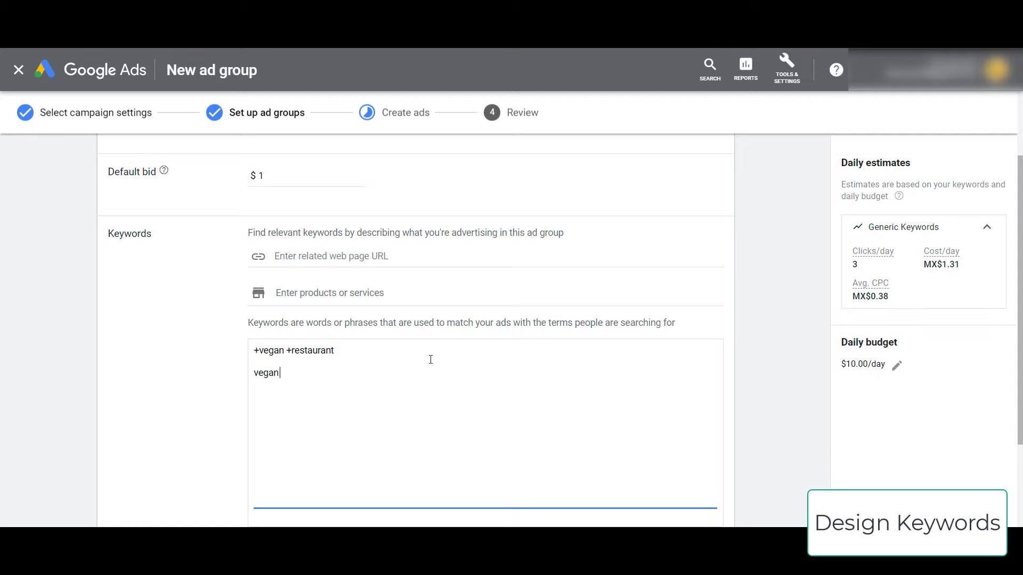
{"action": "type", "text": " restaurant = broad match"}
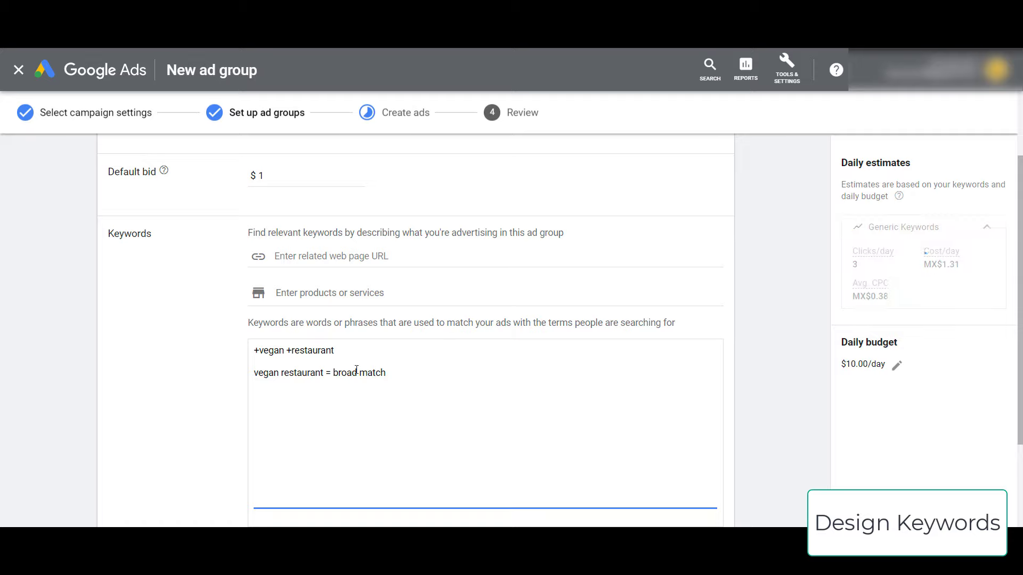
{"action": "left_click", "coordinate": [293, 373]}
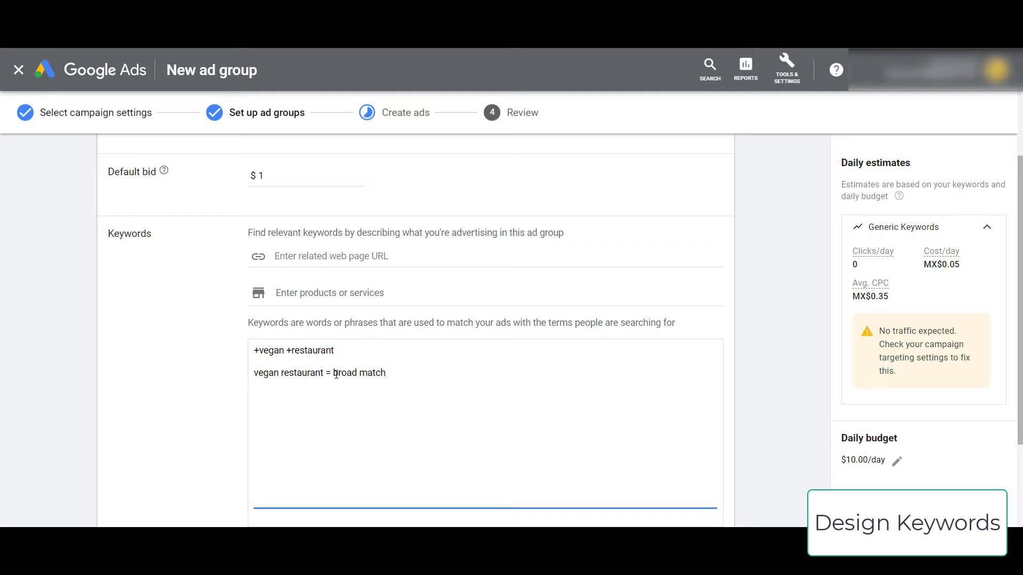
{"action": "left_click", "coordinate": [397, 372]}
{"action": "key", "text": "Return"}
{"action": "type", "text": "vegetarian fast food"}
- Add the exact match example '[vegan restaurant] = exact match' and start a quoted keyword
{"action": "key", "text": "Return"}
{"action": "key", "text": "Return"}
{"action": "type", "text": "[vegan restaurant"}
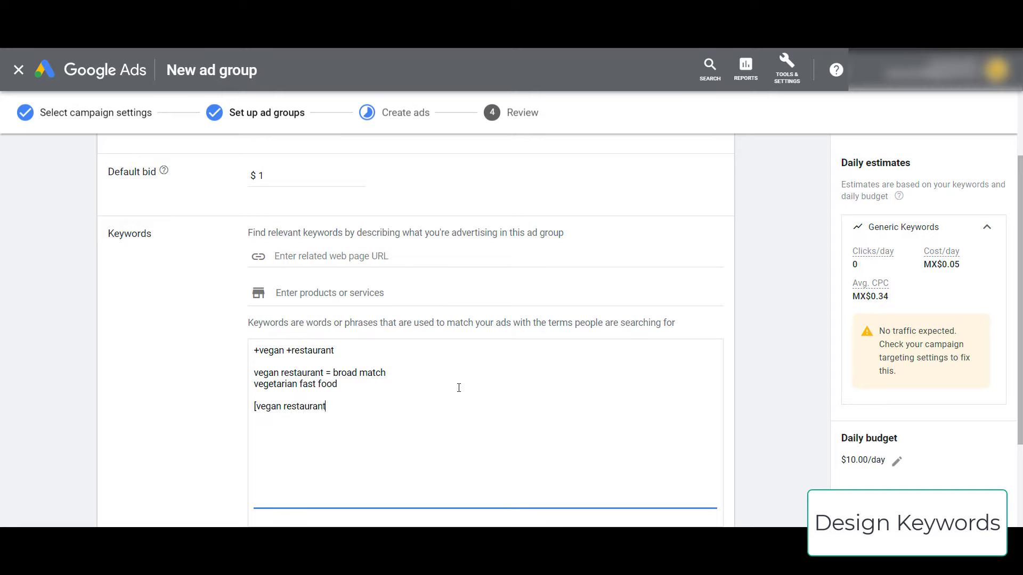
{"action": "type", "text": "]"}
{"action": "triple_click", "coordinate": [351, 406]}
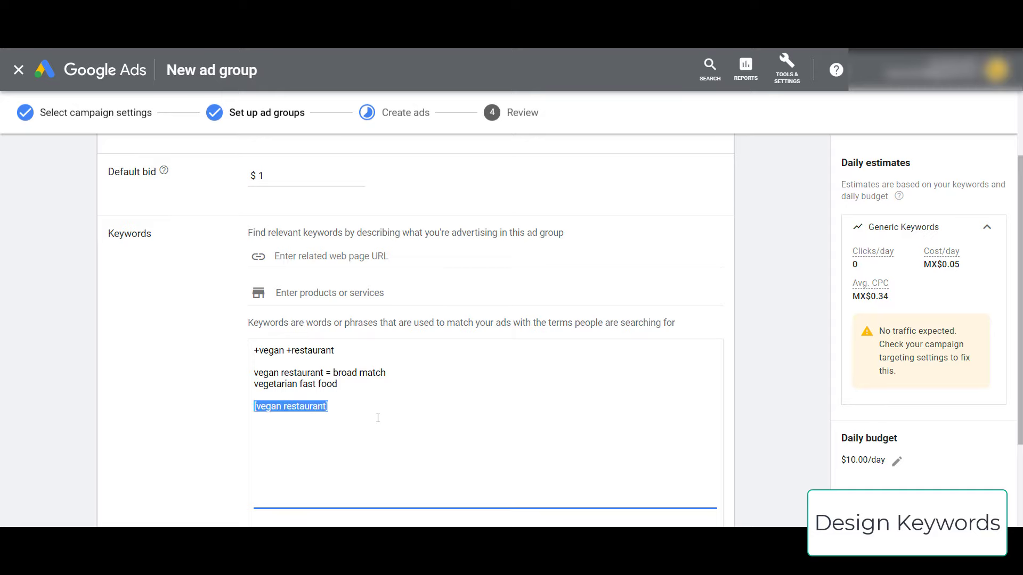
{"action": "left_click", "coordinate": [390, 406]}
{"action": "type", "text": "= exact match"}
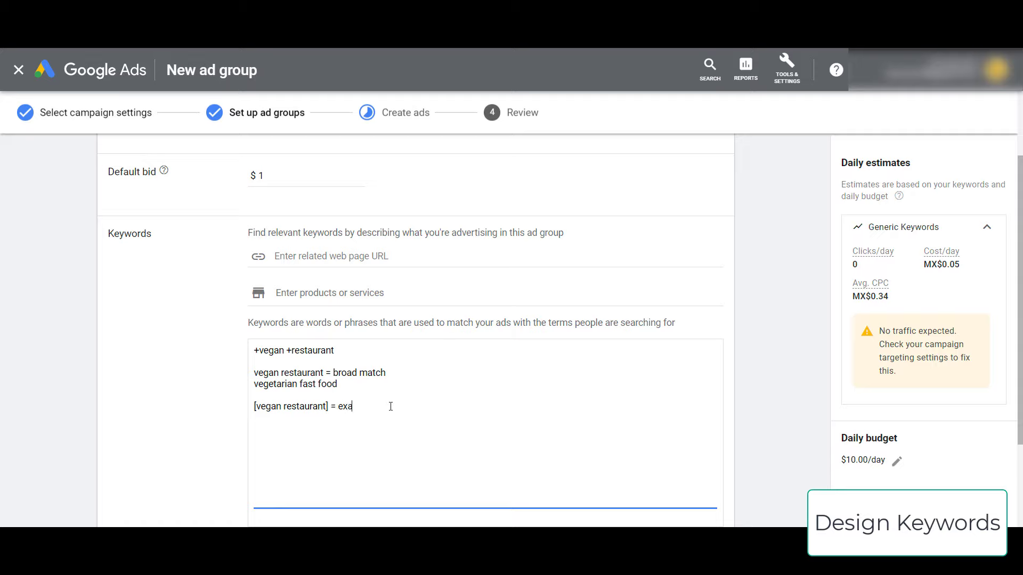
{"action": "mouse_move", "coordinate": [329, 405]}
{"action": "left_mouse_down"}
{"action": "mouse_move", "coordinate": [246, 409]}
{"action": "mouse_move", "coordinate": [320, 407]}
{"action": "left_mouse_up"}
{"action": "left_click", "coordinate": [337, 406]}
{"action": "left_click_drag", "start_coordinate": [265, 408], "coordinate": [333, 407]}
{"action": "left_click", "coordinate": [333, 407]}
{"action": "left_click_drag", "start_coordinate": [260, 407], "coordinate": [326, 408]}
{"action": "left_click", "coordinate": [435, 405]}
{"action": "type", "text": "\"vegan restaurant{"}
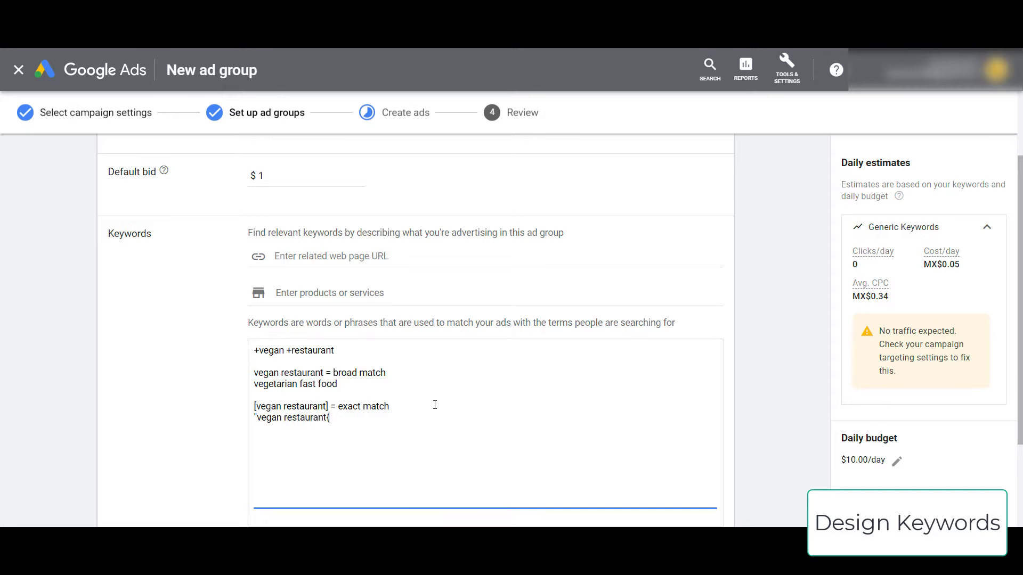
- Add '= phrase match' and the example search 'I want a local vegan restaurant'
{"action": "left_click", "coordinate": [435, 405]}
{"action": "key", "text": "Return"}
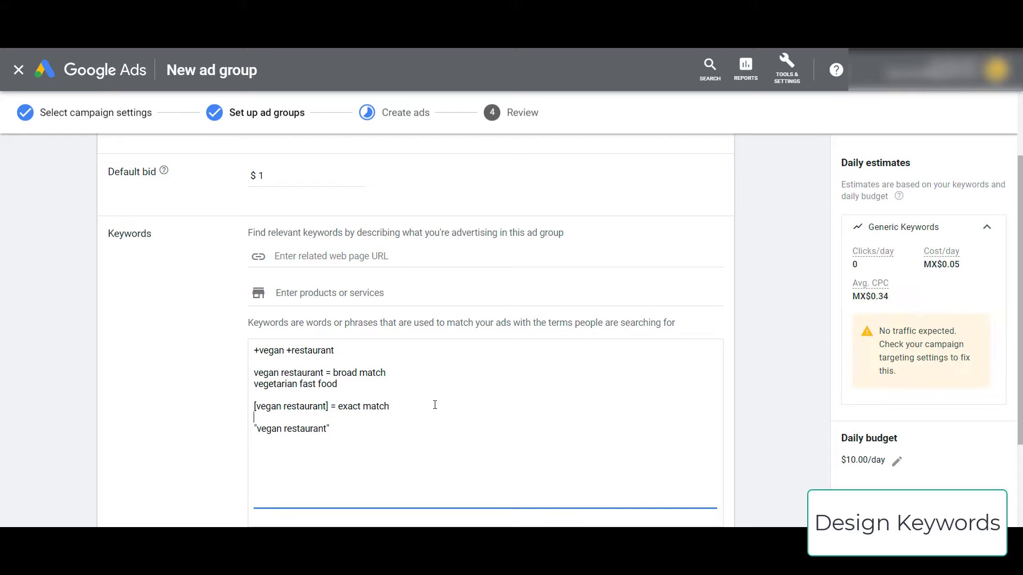
{"action": "type", "text": "= phrase match"}
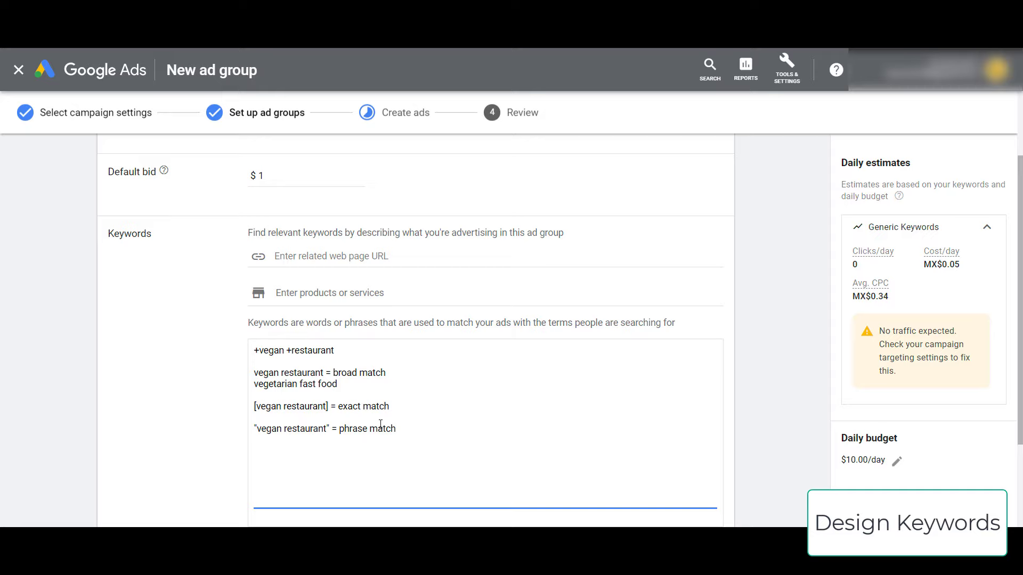
{"action": "key", "text": "Return"}
{"action": "type", "text": "I wa"}
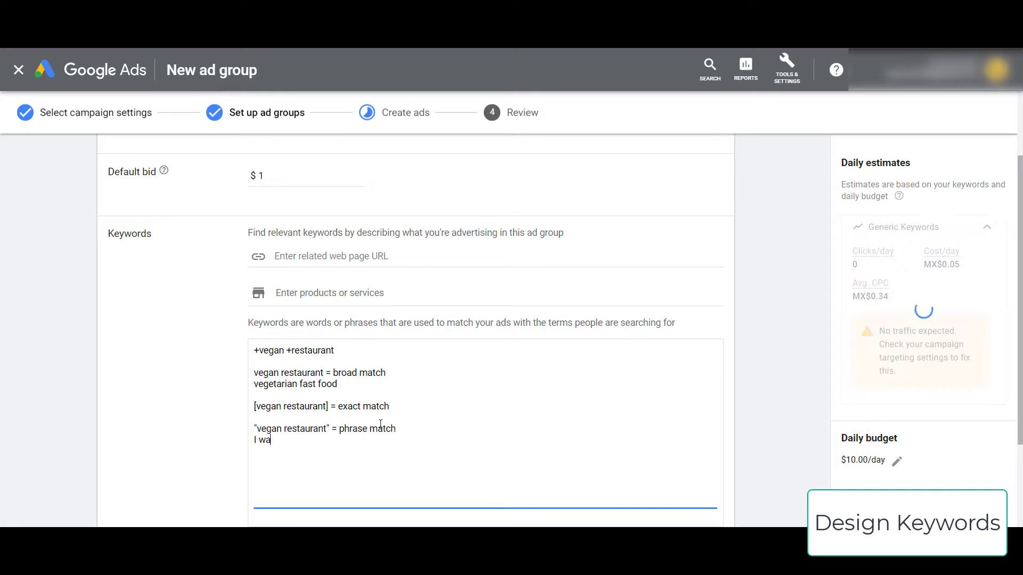
{"action": "type", "text": "nt a local vegan restaurant"}
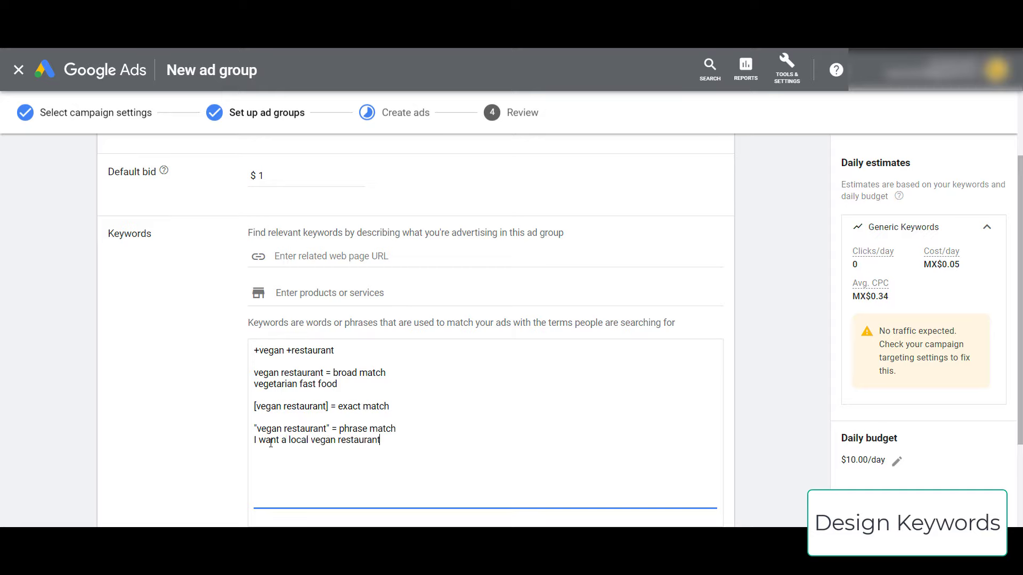
{"action": "left_click_drag", "start_coordinate": [311, 440], "coordinate": [393, 438]}
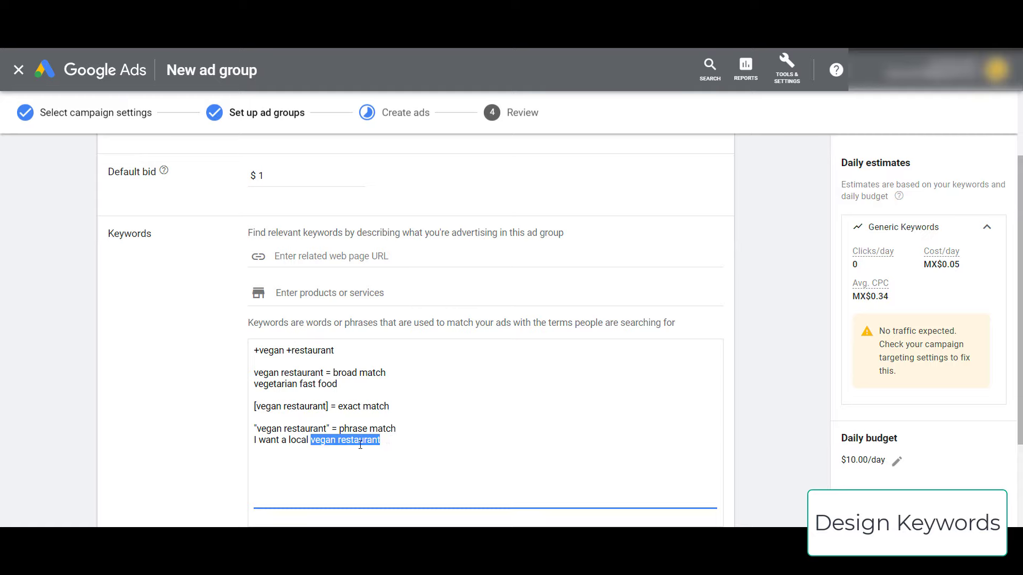
{"action": "left_click", "coordinate": [340, 351]}
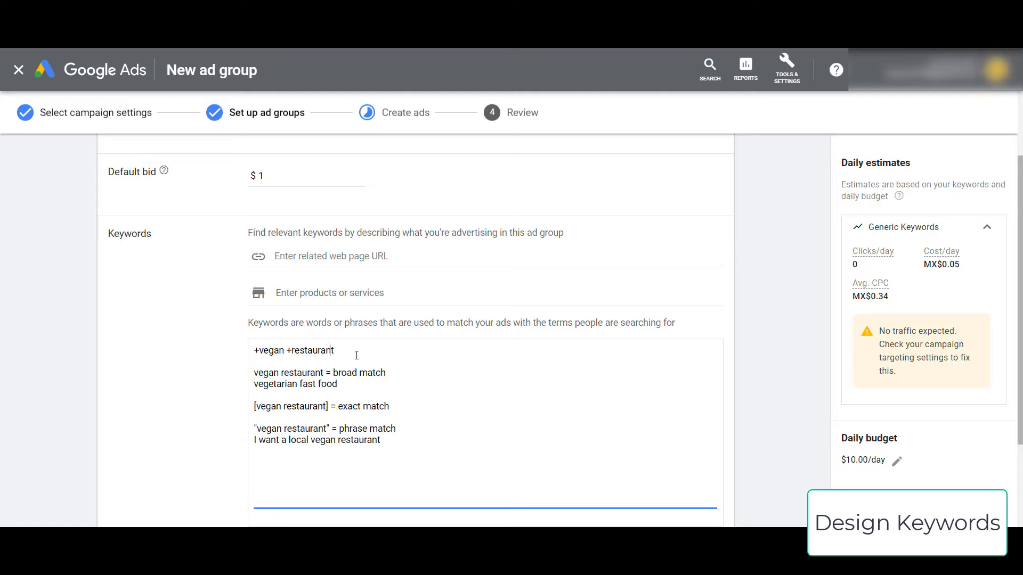
{"action": "left_click_drag", "start_coordinate": [337, 350], "coordinate": [257, 350]}
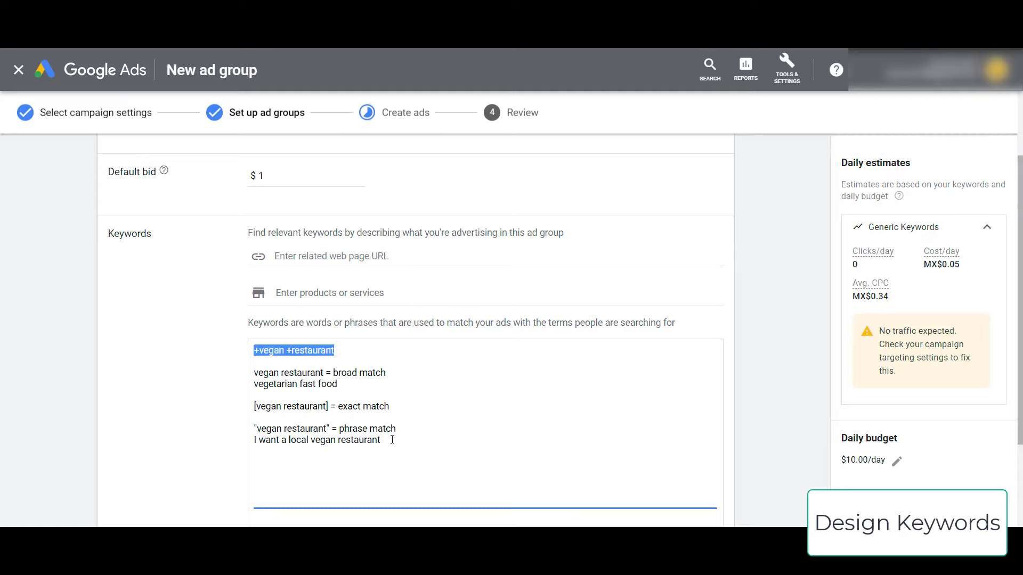
{"action": "left_click", "coordinate": [259, 351]}
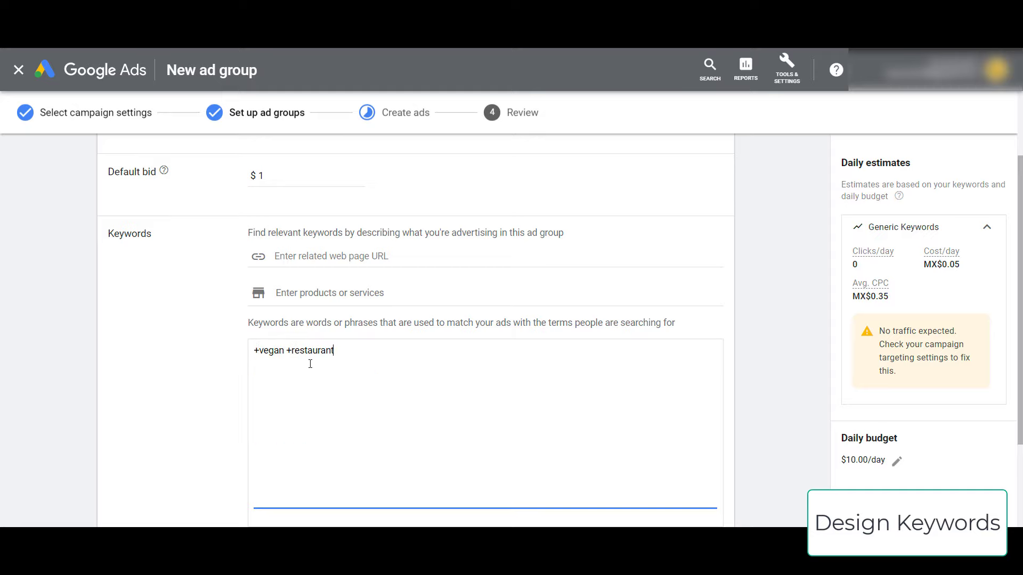
- Clear the keyword list and generate keyword suggestions for 'vegan restaurant'
{"action": "key", "text": "ctrl+a"}
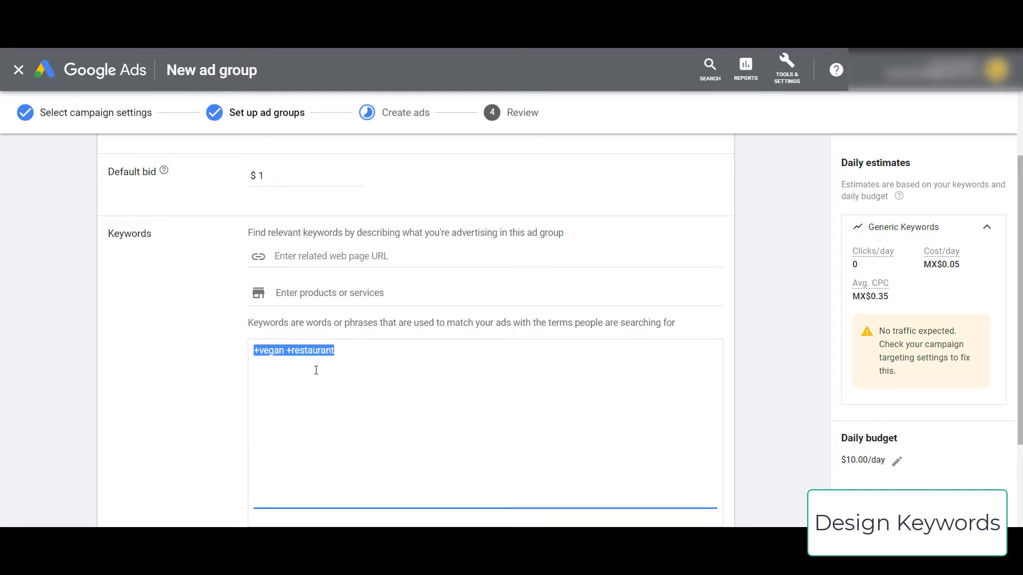
{"action": "key", "text": "BackSpace"}
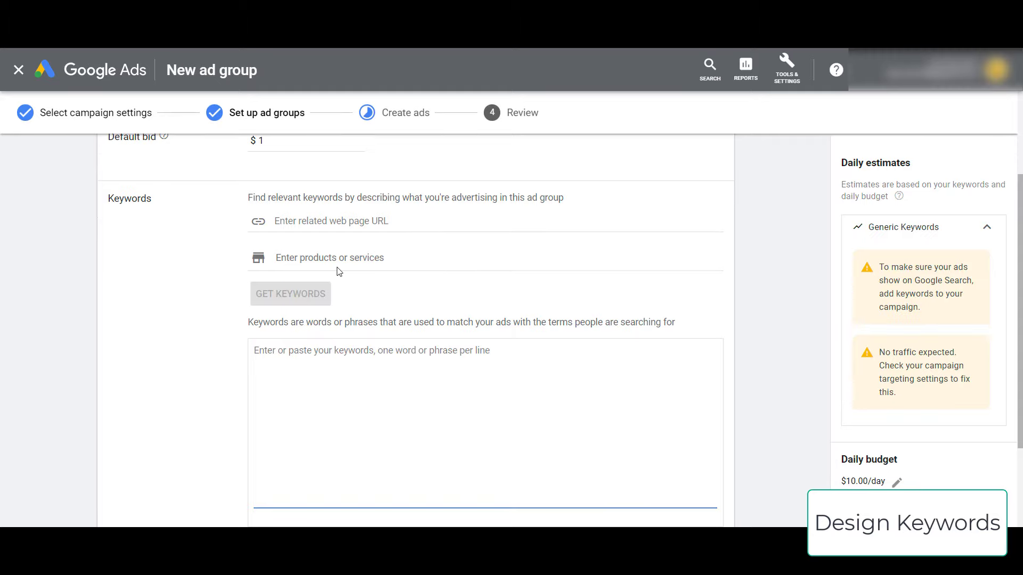
{"action": "left_click", "coordinate": [348, 260]}
{"action": "type", "text": "vegan rest"}
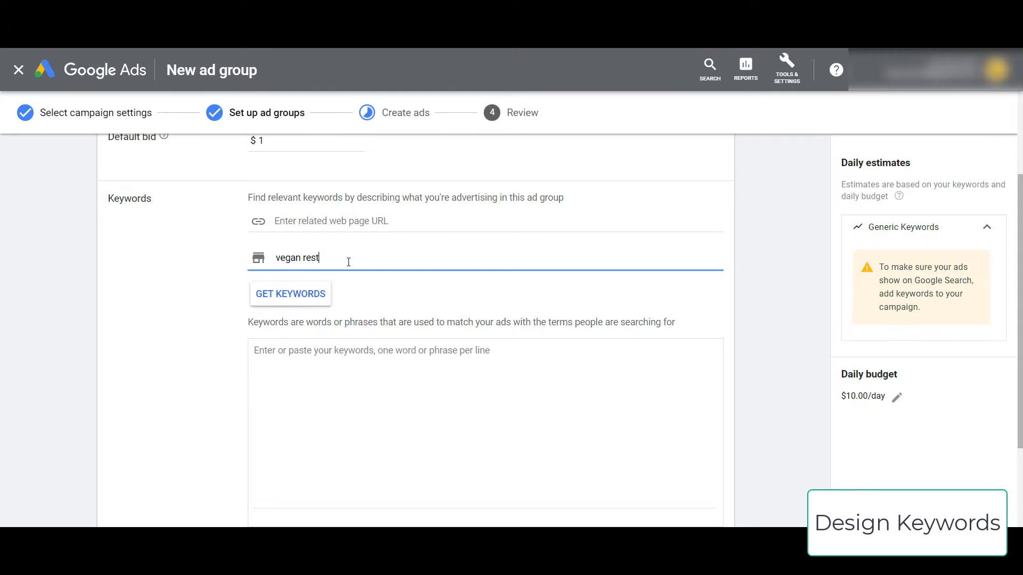
{"action": "type", "text": "aurant"}
{"action": "left_click", "coordinate": [291, 294]}
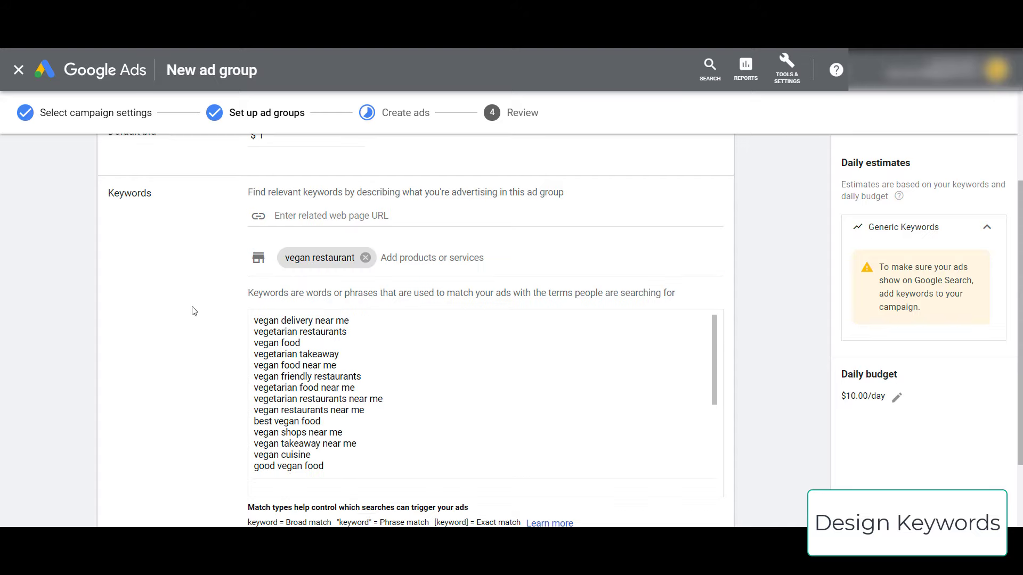
- Remove the too-broad suggestions 'vegan' and 'vegan food' from the list
{"action": "scroll", "coordinate": [377, 353], "scroll_direction": "down", "scroll_amount": 3}
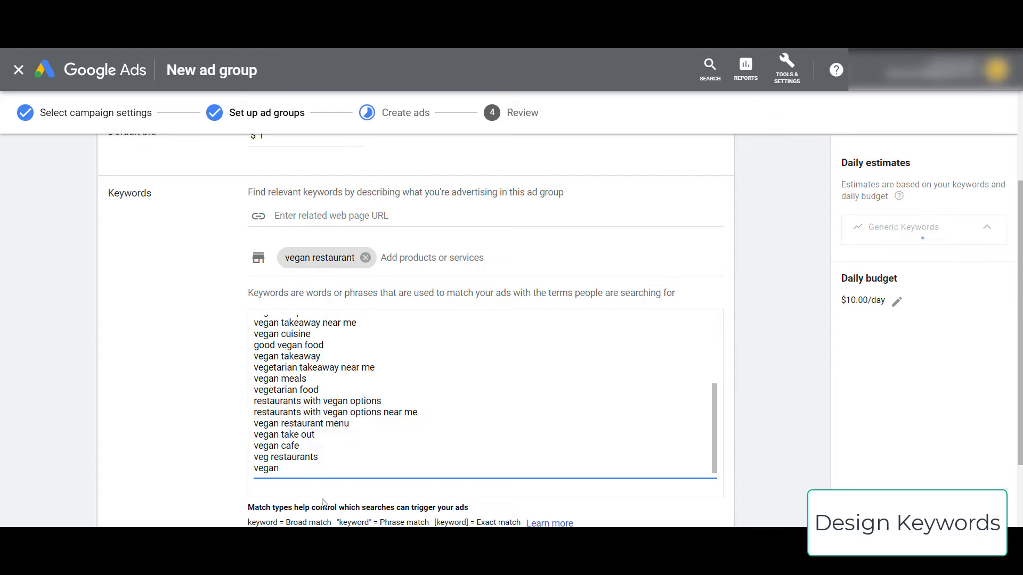
{"action": "scroll", "coordinate": [319, 460], "scroll_direction": "up", "scroll_amount": 3}
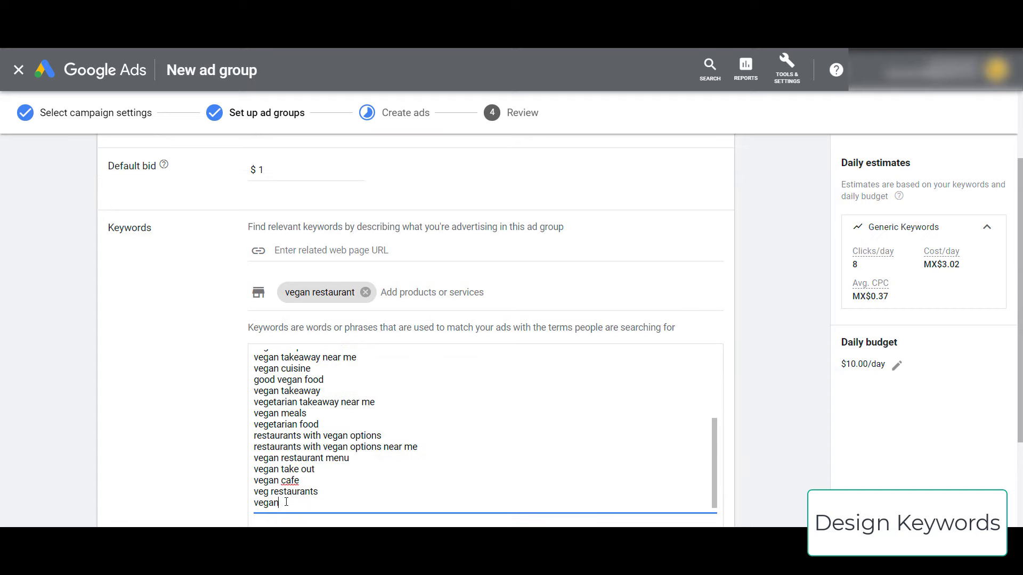
{"action": "double_click", "coordinate": [269, 503]}
{"action": "key", "text": "BackSpace"}
{"action": "key", "text": "BackSpace"}
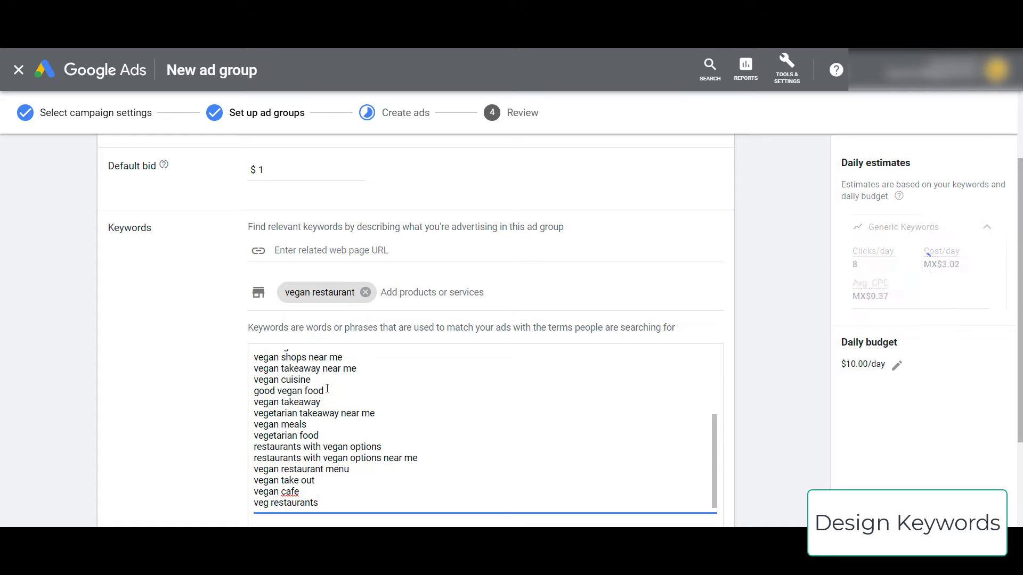
{"action": "scroll", "coordinate": [341, 452], "scroll_direction": "up", "scroll_amount": 2}
{"action": "scroll", "coordinate": [301, 385], "scroll_direction": "up", "scroll_amount": 1}
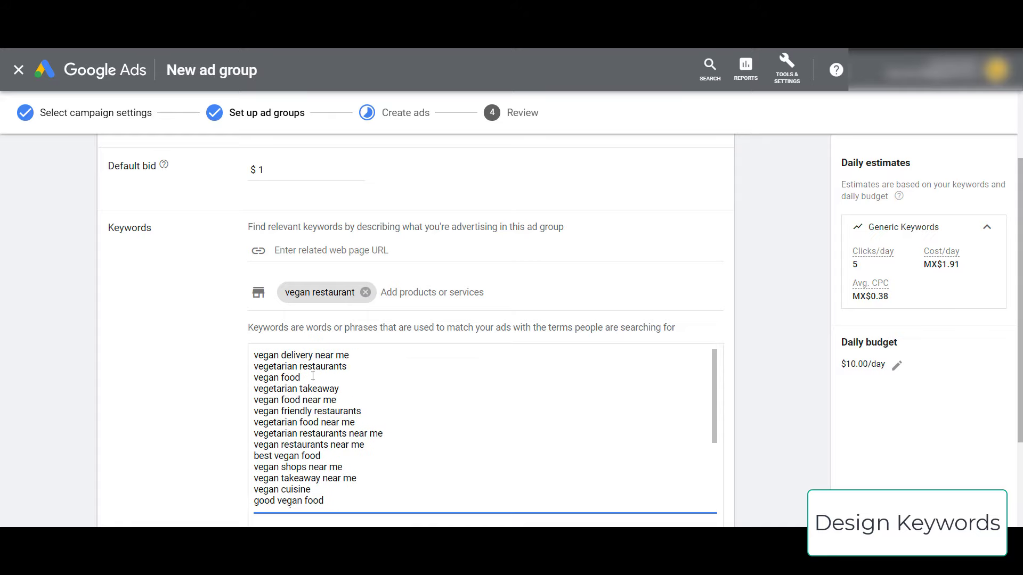
{"action": "left_click_drag", "start_coordinate": [313, 376], "coordinate": [230, 379]}
{"action": "key", "text": "BackSpace"}
{"action": "key", "text": "BackSpace"}
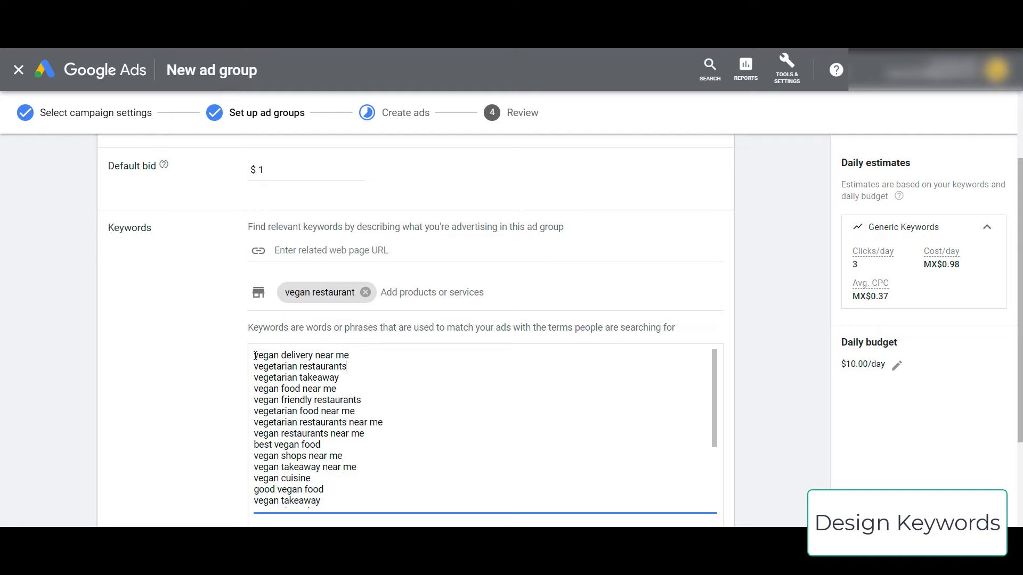
- Put a + before each word of 'vegan delivery near me'
{"action": "type", "text": "+"}
{"action": "key", "text": "ctrl+Right"}
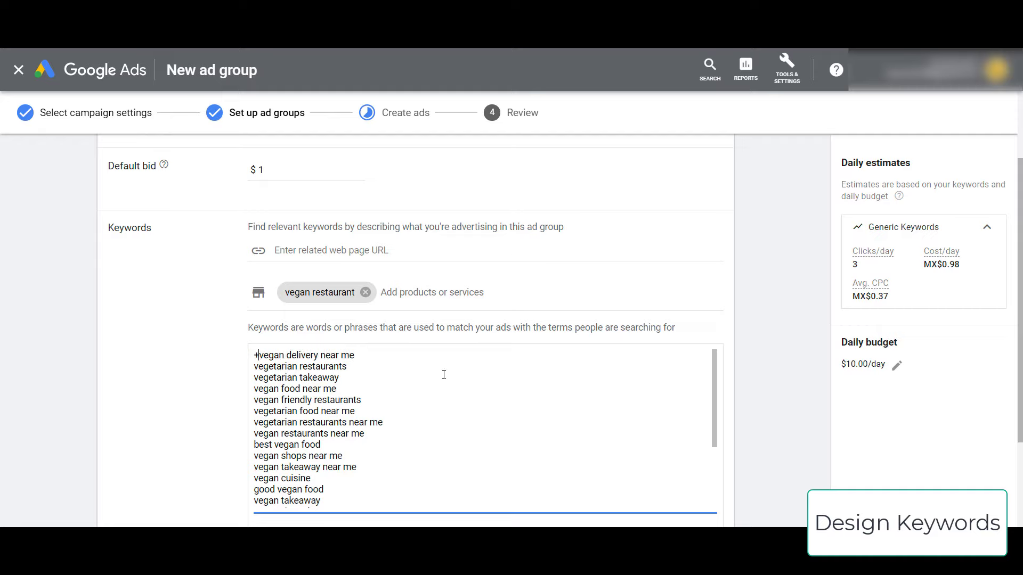
{"action": "type", "text": "+"}
{"action": "key", "text": "ctrl+Right"}
{"action": "type", "text": "+"}
{"action": "key", "text": "ctrl+Right"}
{"action": "type", "text": "+"}
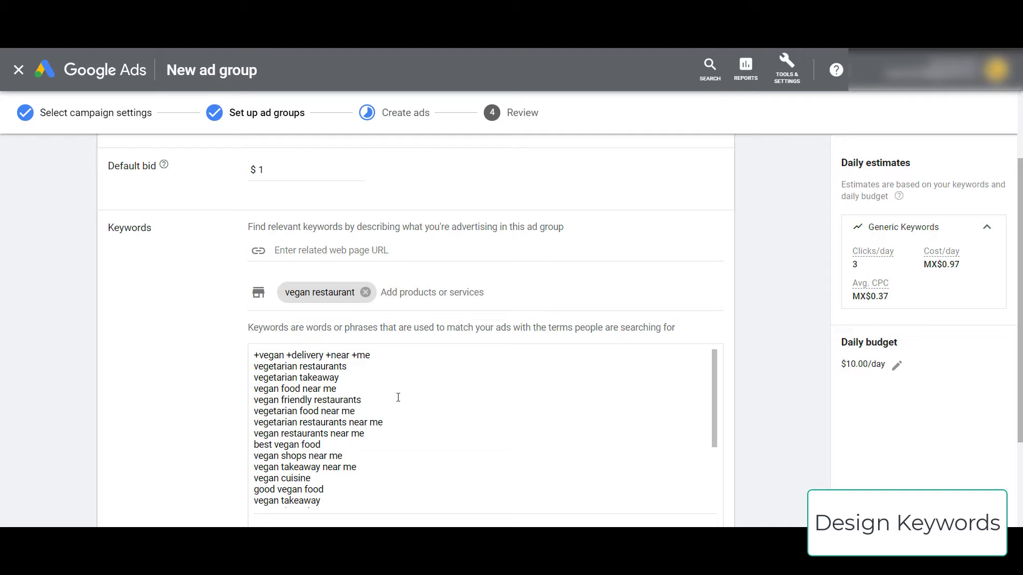
- Remove those plus signs again and select the whole keyword list for copying
{"action": "left_click", "coordinate": [357, 355]}
{"action": "key", "text": "BackSpace"}
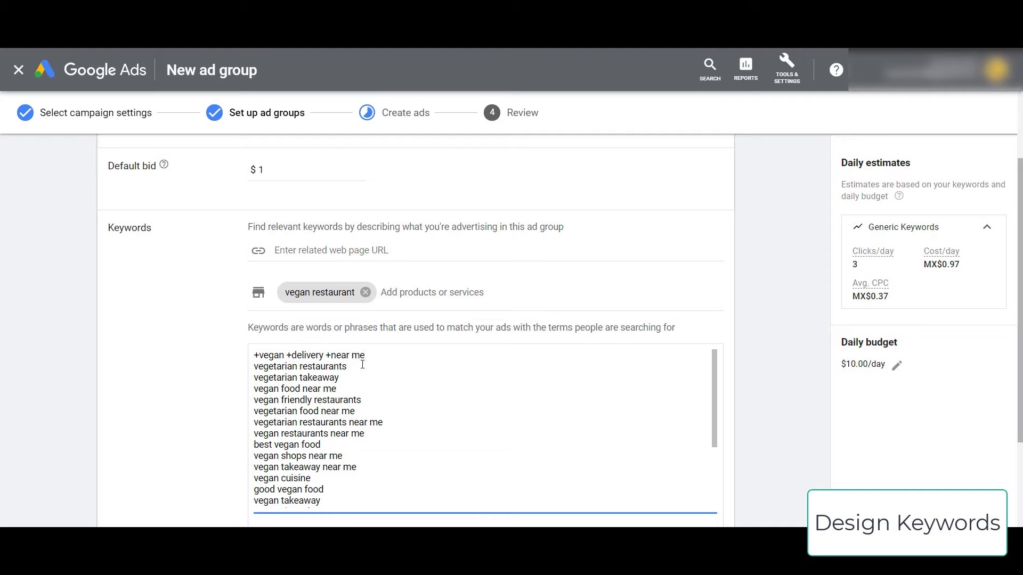
{"action": "left_click", "coordinate": [331, 355]}
{"action": "key", "text": "BackSpace"}
{"action": "left_click", "coordinate": [291, 355]}
{"action": "key", "text": "BackSpace"}
{"action": "left_click", "coordinate": [259, 355]}
{"action": "key", "text": "BackSpace"}
{"action": "key", "text": "ctrl+a"}
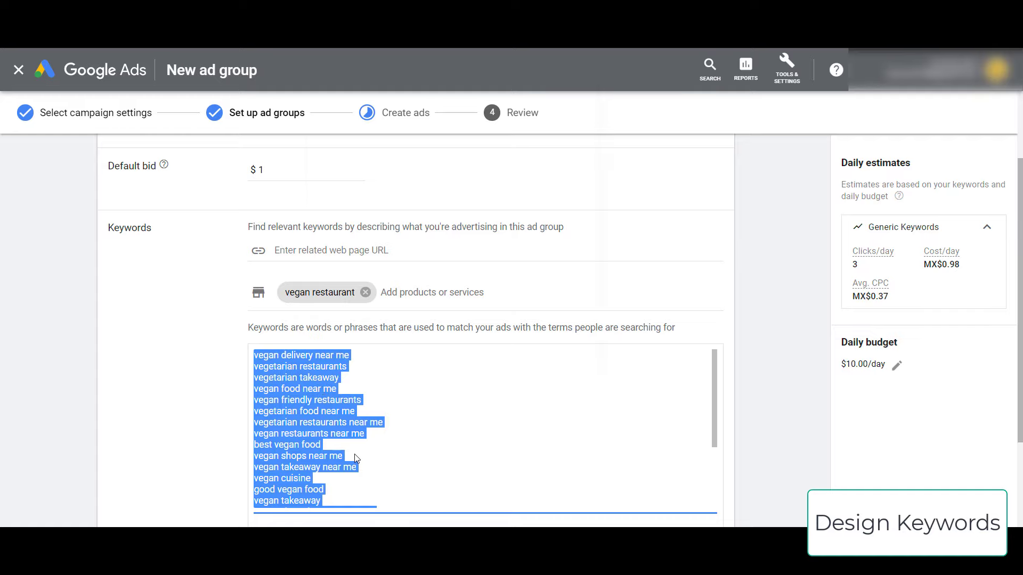
{"action": "right_click", "coordinate": [318, 395]}
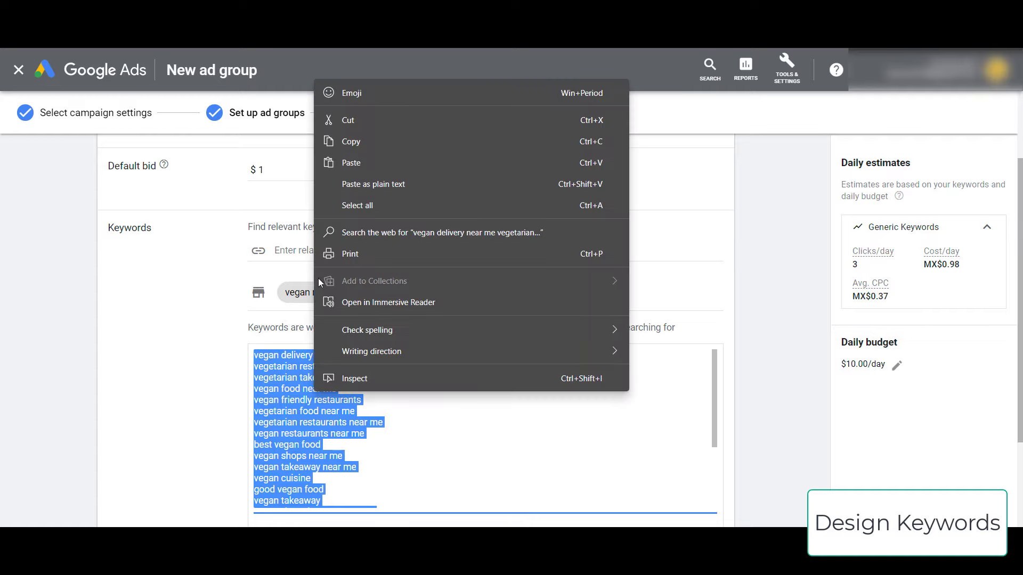
- Convert the copied keywords with All words to +modified broad match and copy the results
{"action": "left_click", "coordinate": [360, 139]}
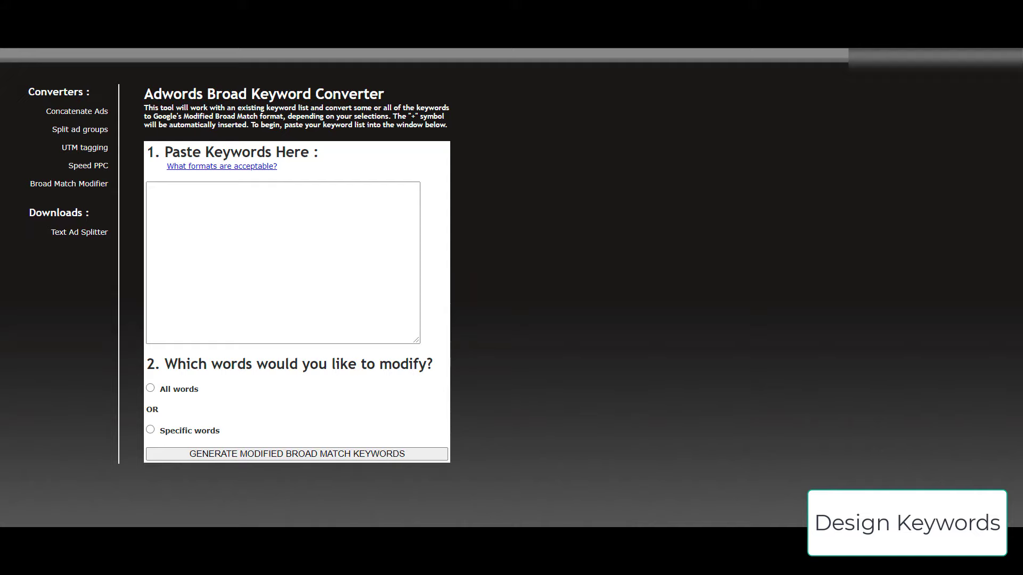
{"action": "key", "text": "ctrl+v"}
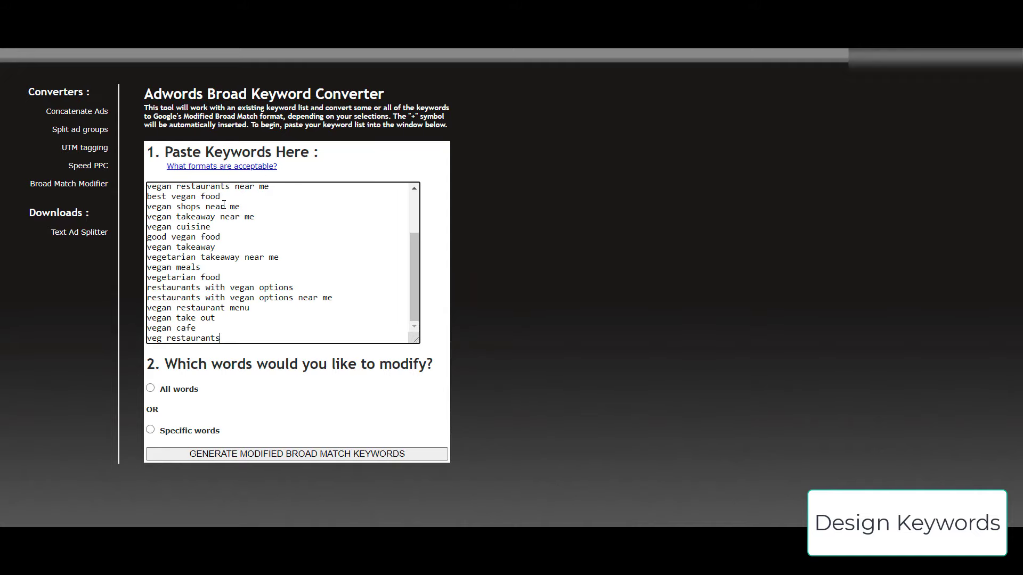
{"action": "left_click", "coordinate": [150, 388]}
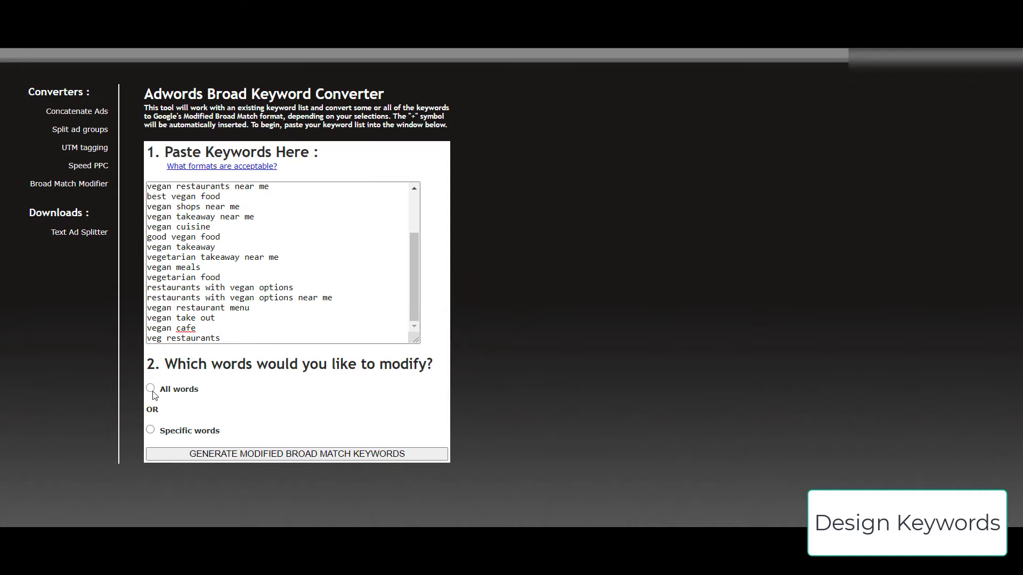
{"action": "left_click", "coordinate": [288, 454]}
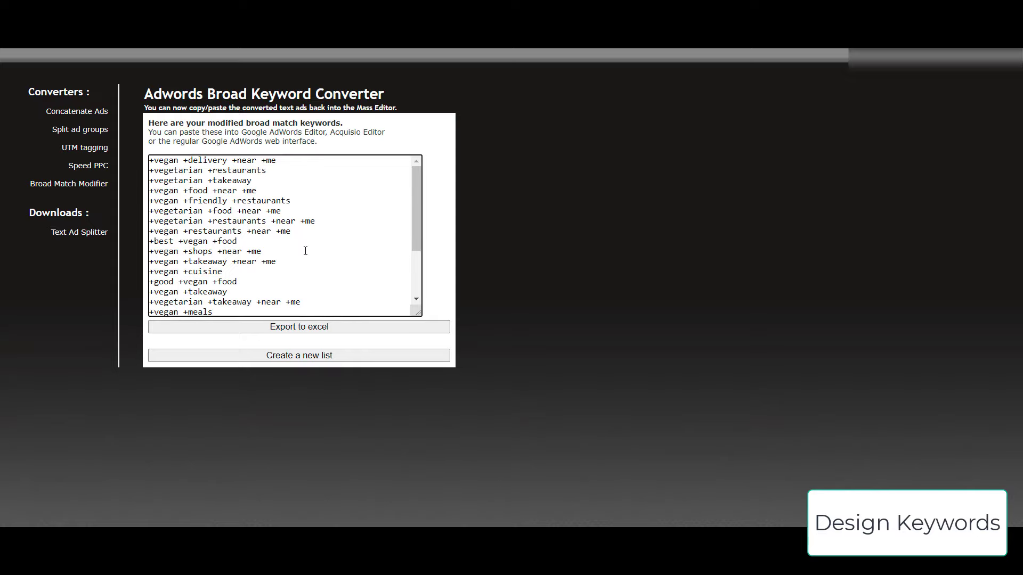
{"action": "key", "text": "ctrl+a"}
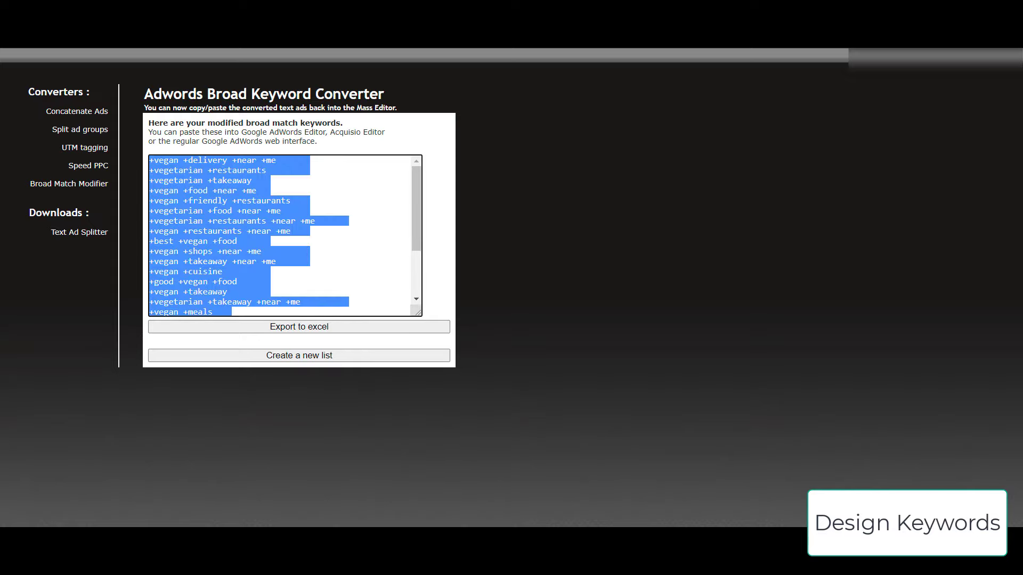
{"action": "right_click", "coordinate": [227, 229]}
{"action": "left_click", "coordinate": [272, 248]}
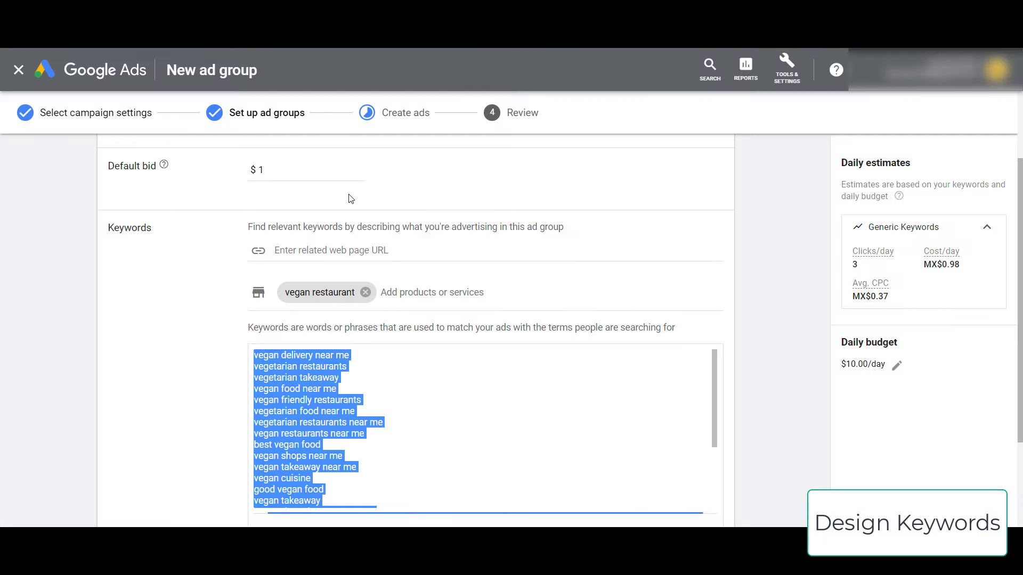
- Paste the 23 plus-modified keywords over the old list, trim the blank line, and save
{"action": "left_click", "coordinate": [394, 401]}
{"action": "key", "text": "ctrl+a"}
{"action": "right_click", "coordinate": [335, 399]}
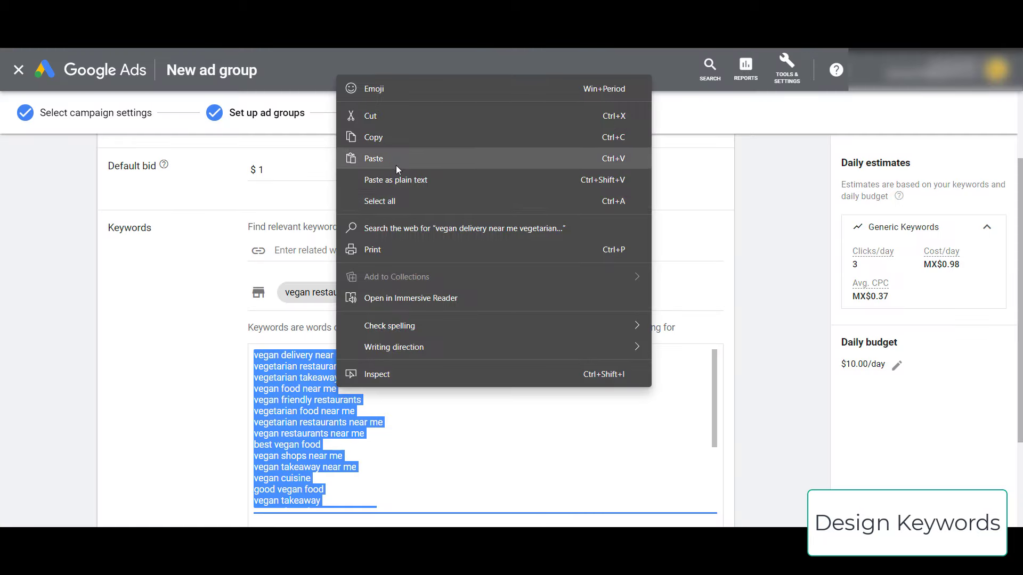
{"action": "left_click", "coordinate": [395, 157]}
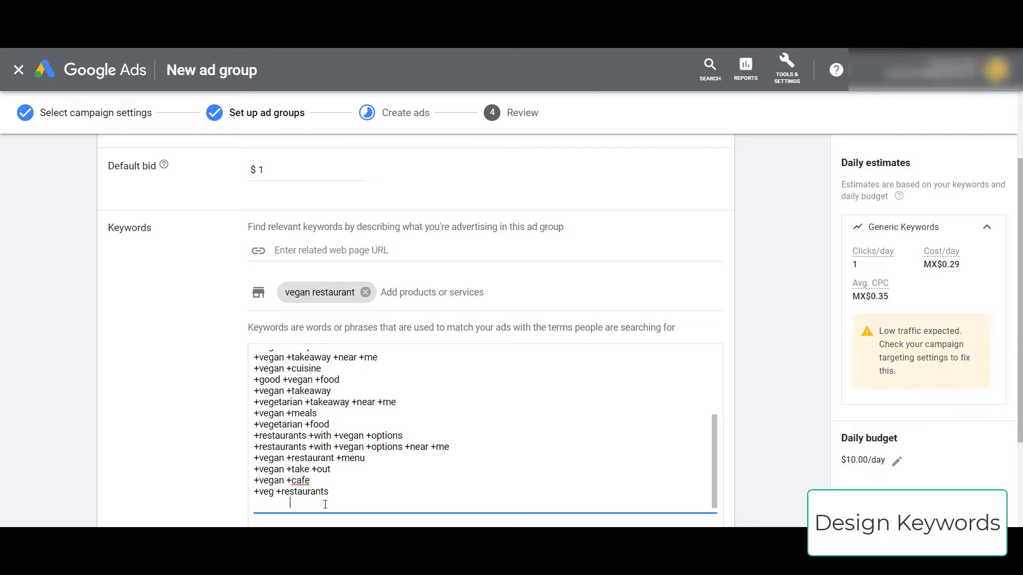
{"action": "key", "text": "BackSpace"}
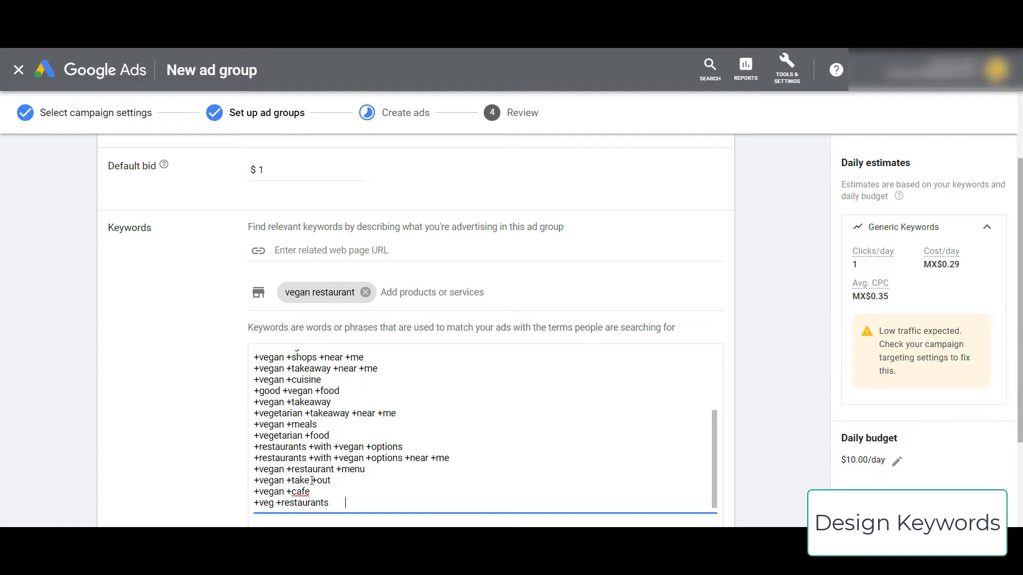
{"action": "scroll", "coordinate": [263, 497], "scroll_direction": "down", "scroll_amount": 3}
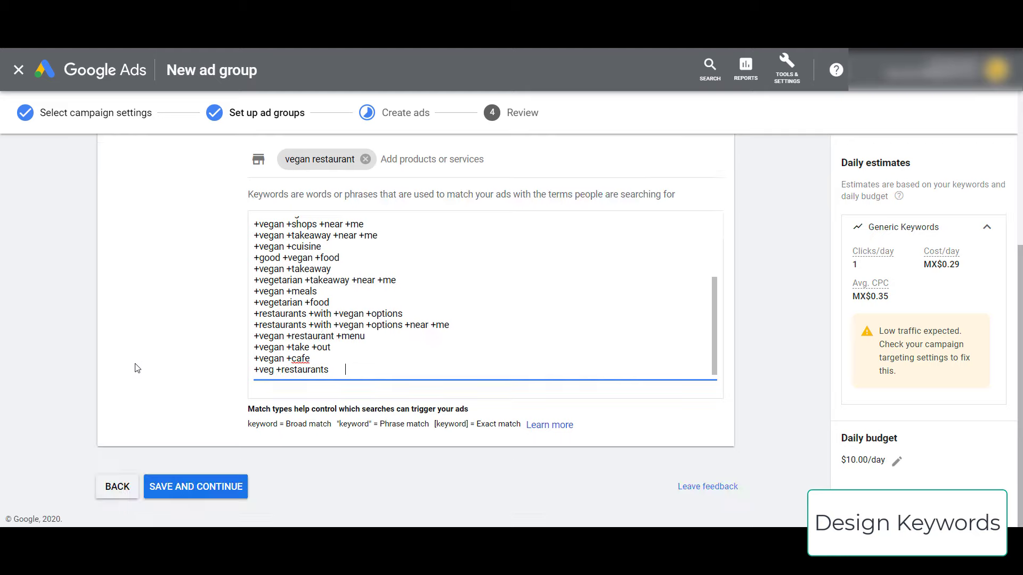
{"action": "left_click", "coordinate": [203, 492]}
{"action": "scroll", "coordinate": [89, 354], "scroll_direction": "up", "scroll_amount": 1}
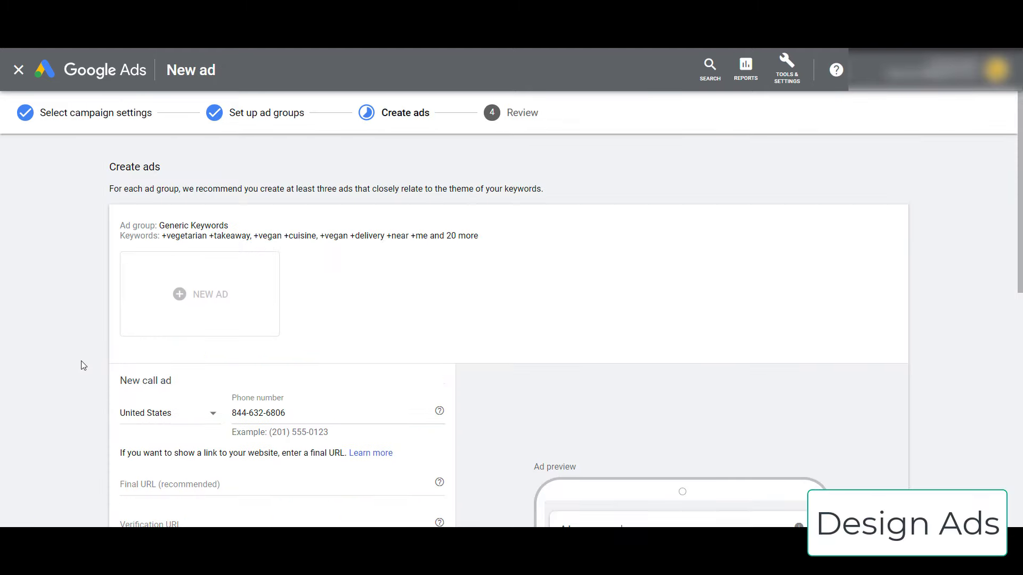
{"action": "scroll", "coordinate": [81, 361], "scroll_direction": "down", "scroll_amount": 2}
{"action": "scroll", "coordinate": [81, 366], "scroll_direction": "down", "scroll_amount": 1}
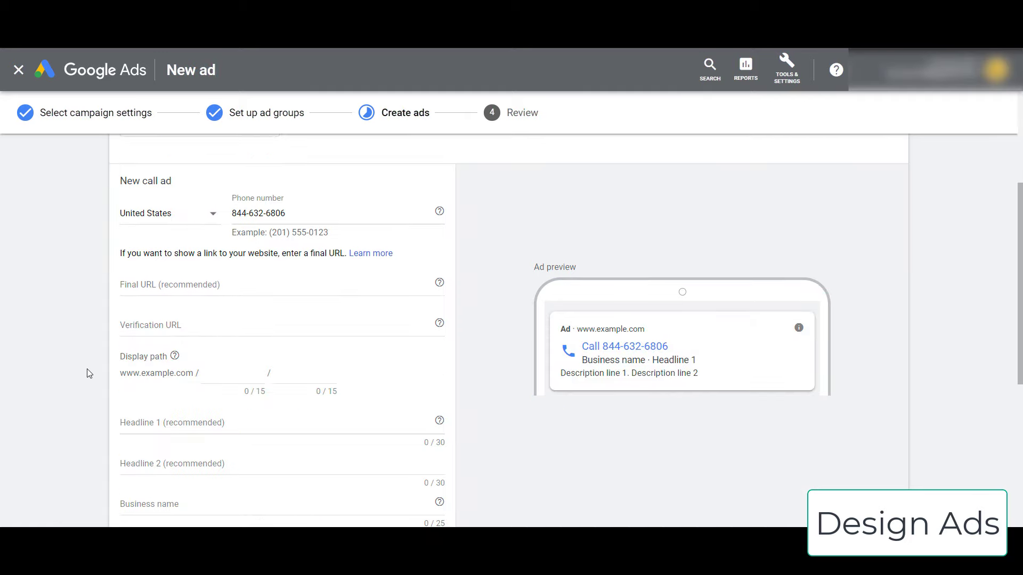
{"action": "scroll", "coordinate": [155, 361], "scroll_direction": "down", "scroll_amount": 1}
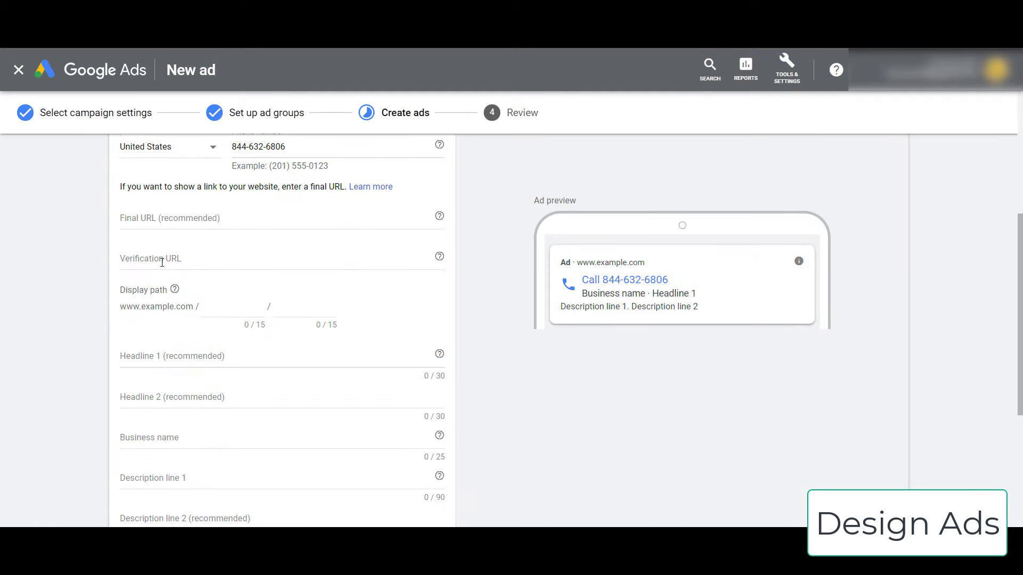
{"action": "left_click", "coordinate": [163, 356]}
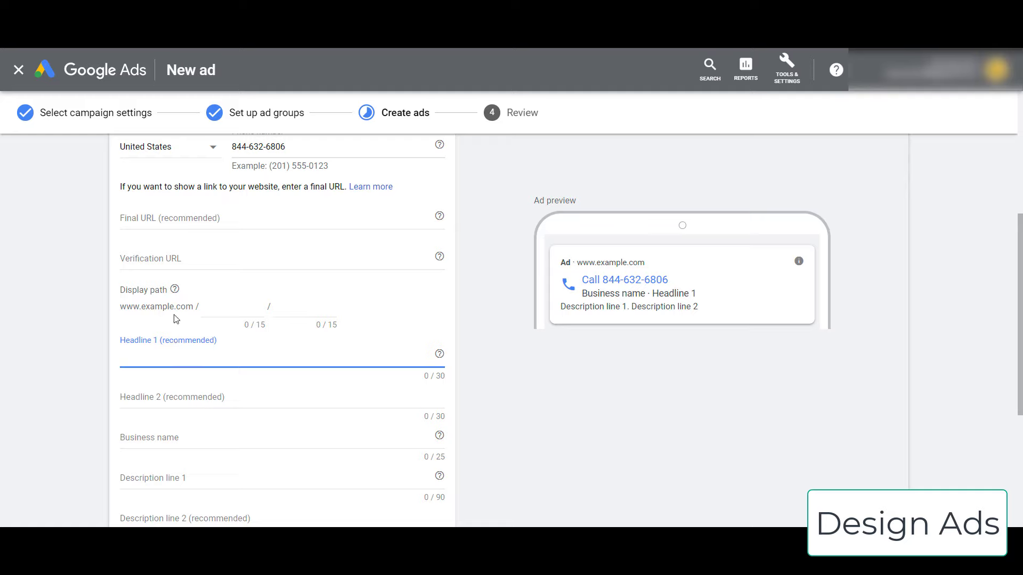
{"action": "left_click", "coordinate": [175, 259]}
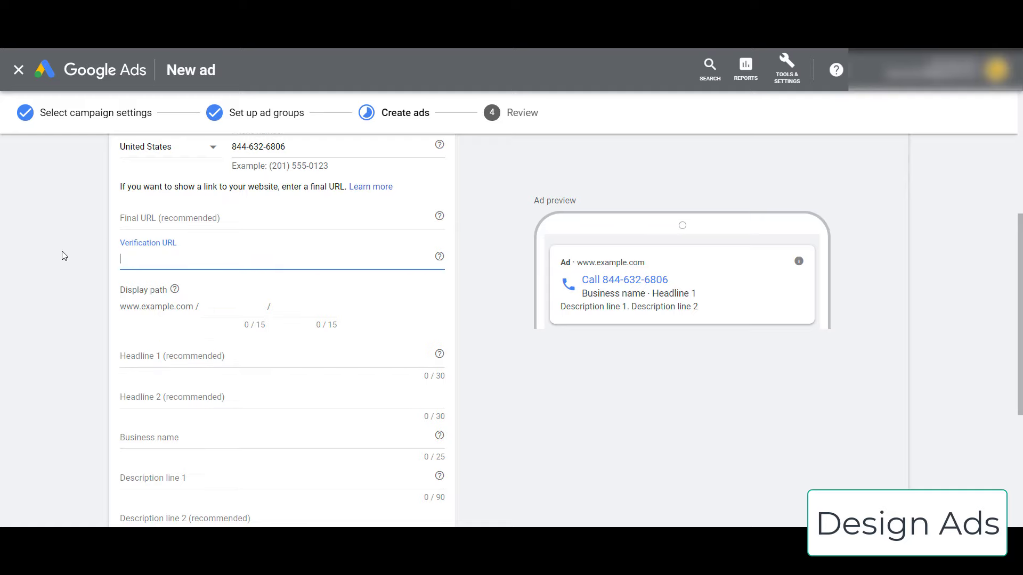
{"action": "type", "text": "ppcbasic.com/call-verification"}
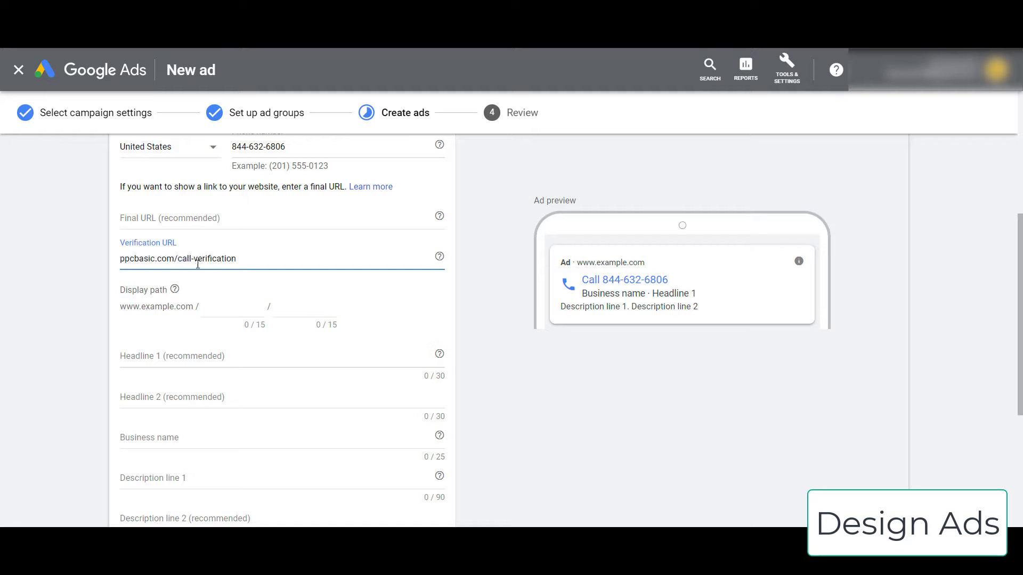
{"action": "left_click", "coordinate": [122, 265]}
{"action": "type", "text": "https://"}
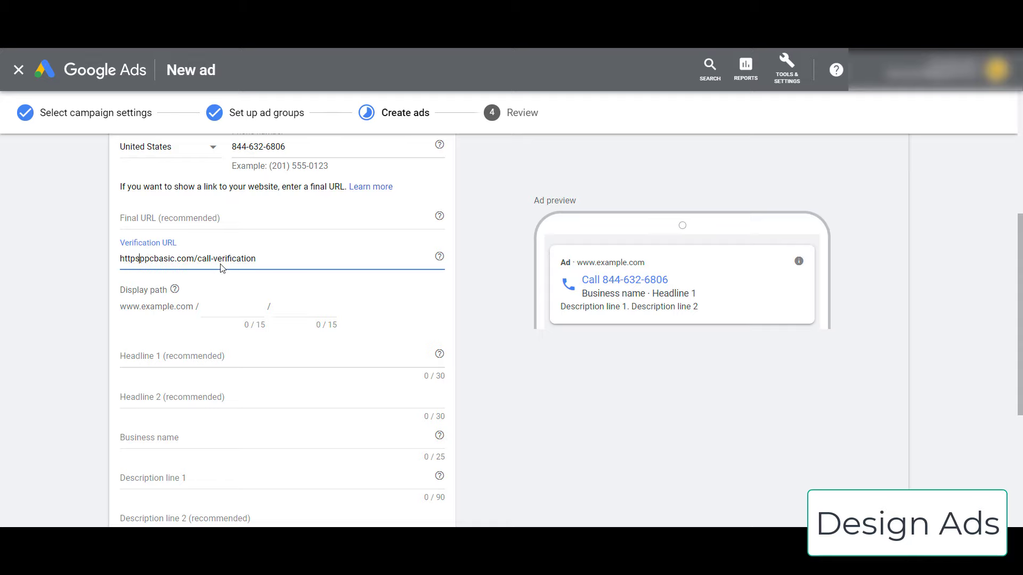
{"action": "left_click", "coordinate": [76, 271]}
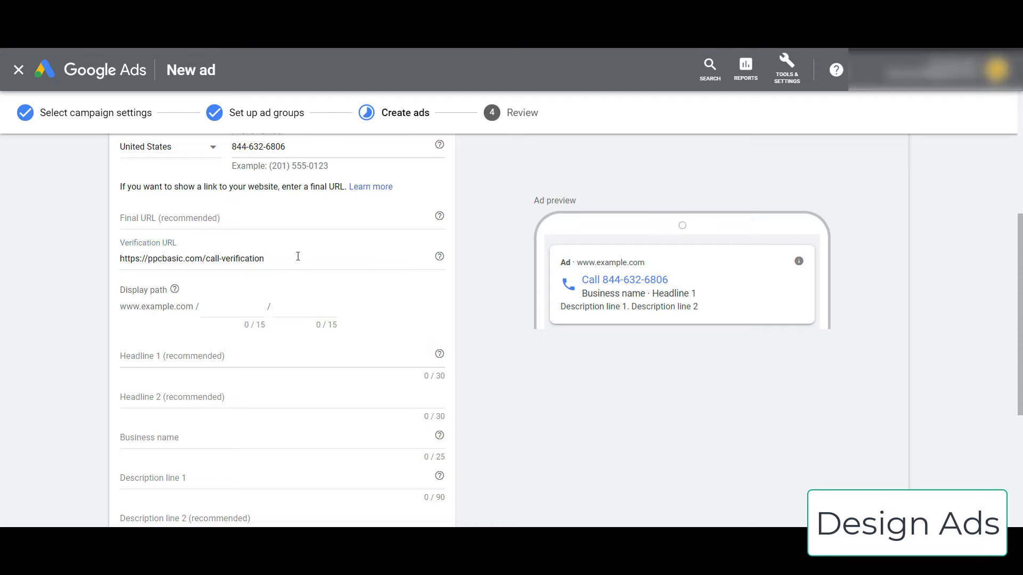
{"action": "left_click_drag", "start_coordinate": [295, 146], "coordinate": [231, 147]}
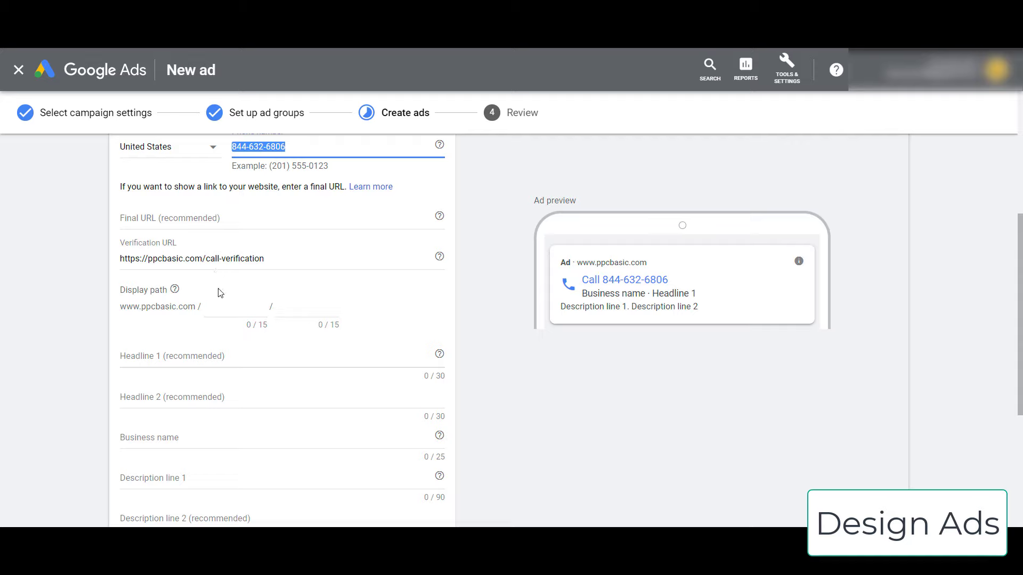
- Fill the two display path fields with Vegan_Food and Restaurant
{"action": "left_click", "coordinate": [242, 311]}
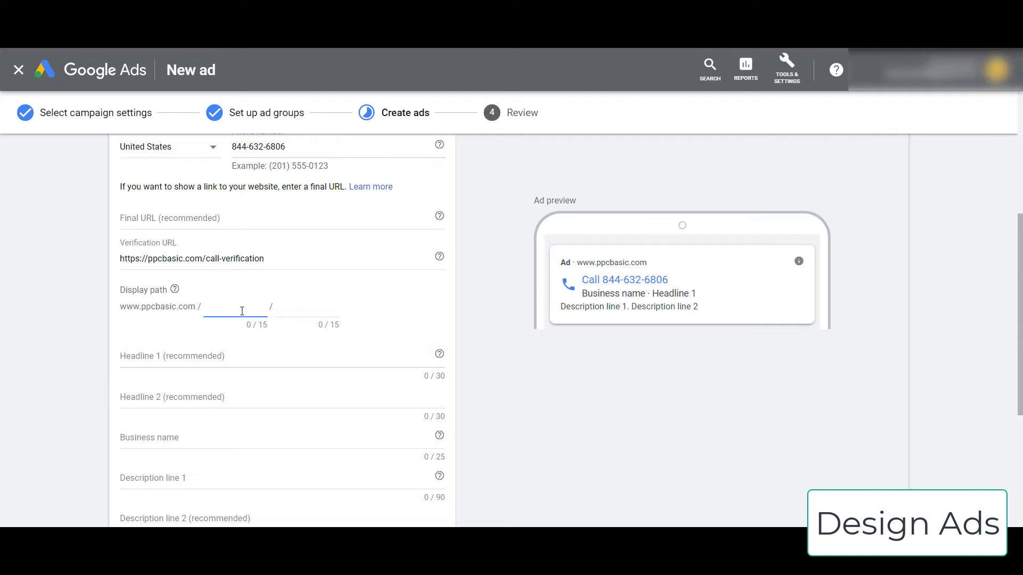
{"action": "triple_click", "coordinate": [142, 259]}
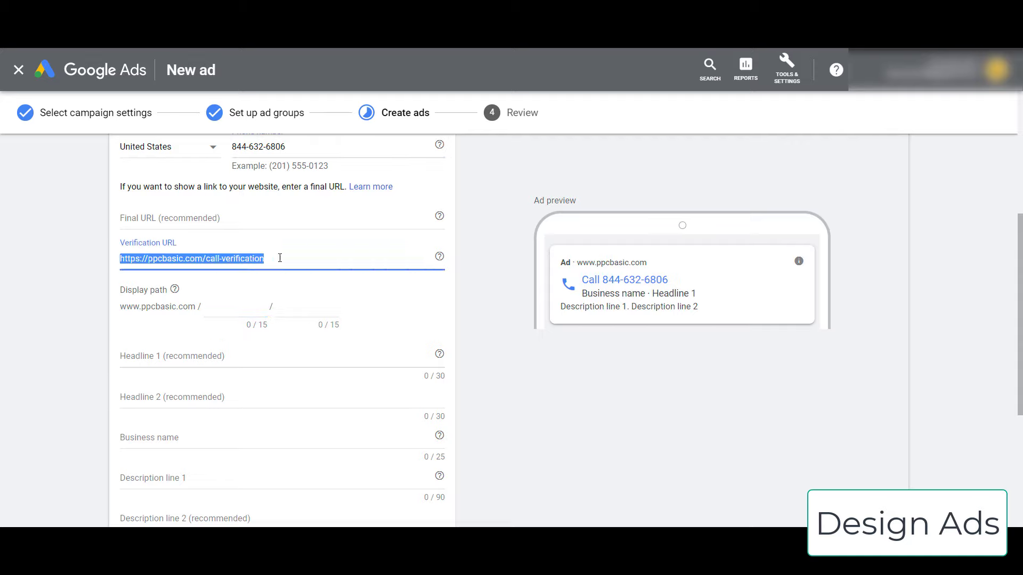
{"action": "left_click", "coordinate": [197, 259]}
{"action": "left_click_drag", "start_coordinate": [202, 259], "coordinate": [296, 259]}
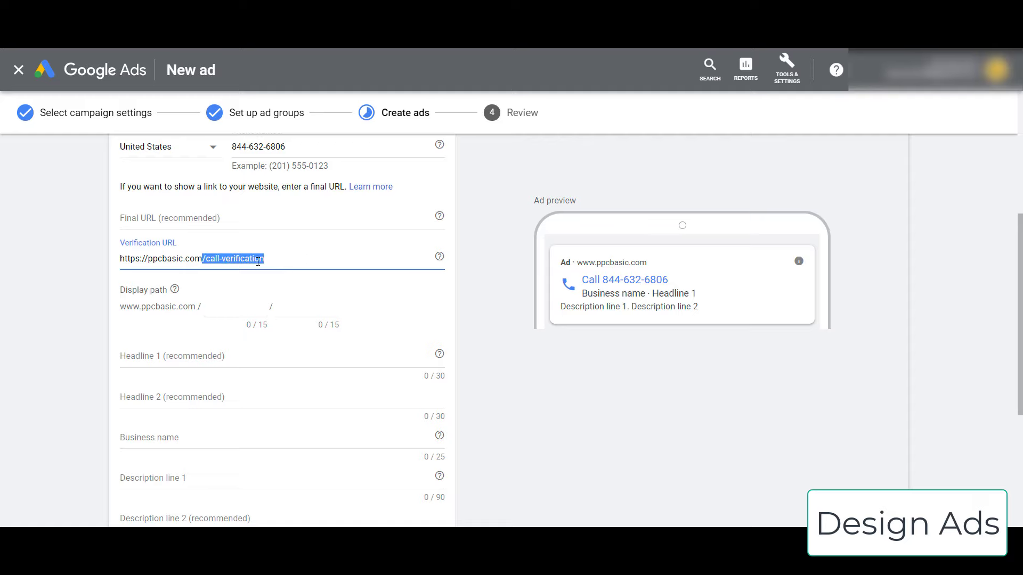
{"action": "left_click", "coordinate": [228, 306]}
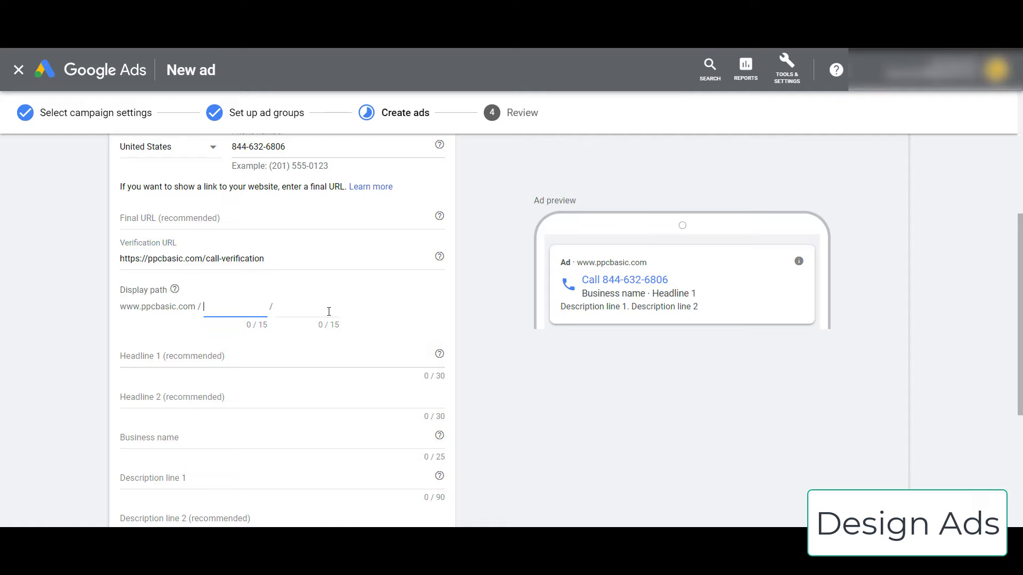
{"action": "type", "text": "Vegan_Food"}
{"action": "left_click", "coordinate": [329, 311]}
{"action": "type", "text": "Restaurant"}
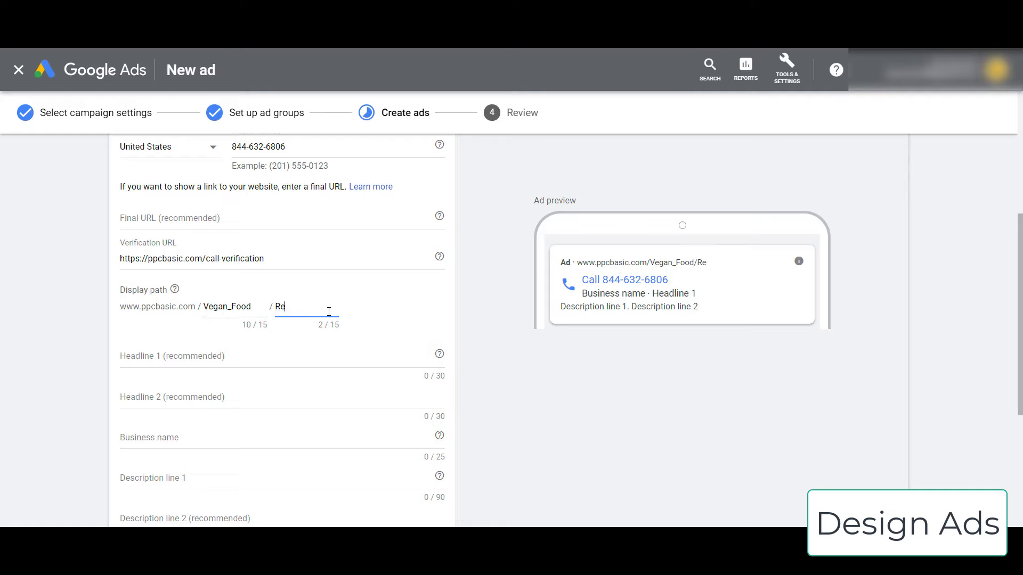
{"action": "left_click", "coordinate": [29, 232]}
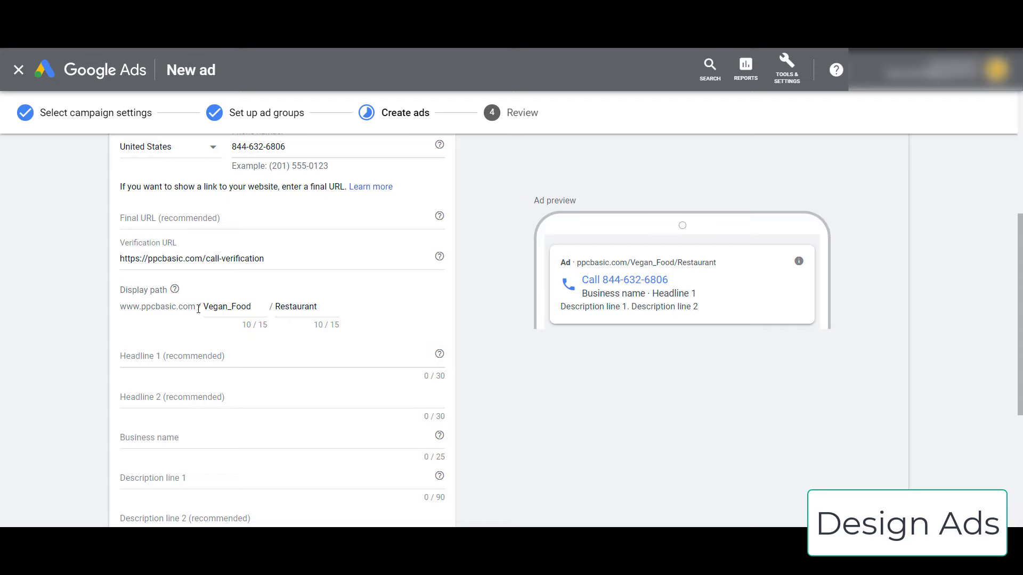
{"action": "left_click_drag", "start_coordinate": [200, 307], "coordinate": [284, 306]}
{"action": "left_click", "coordinate": [313, 308]}
- Write Headline 1 '{KeyWord:Vegan Cuisine}' and Headline 2 'Delicious Vegan Cuisine Nearby'
{"action": "left_click", "coordinate": [194, 356]}
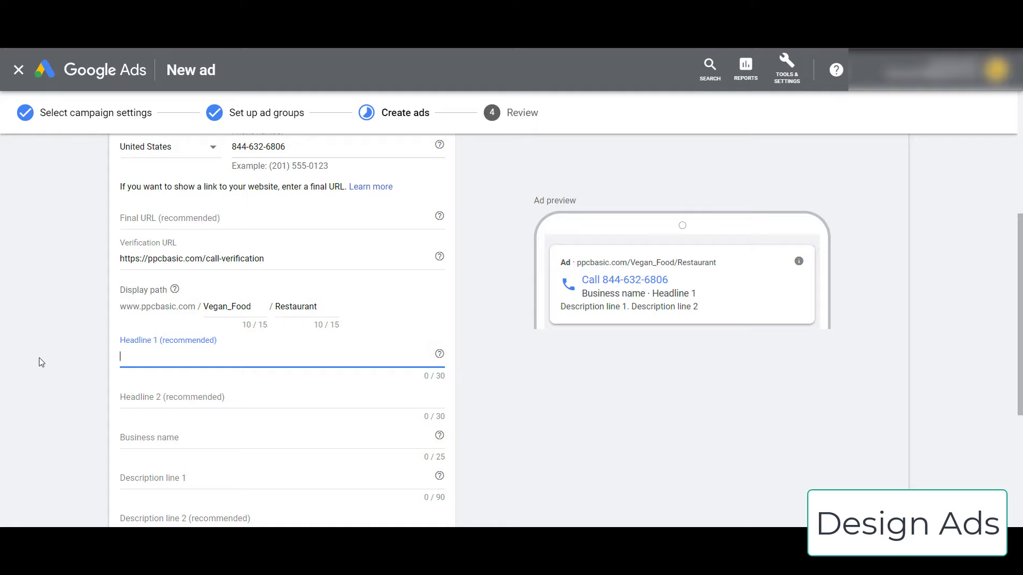
{"action": "type", "text": "{KeyWord:"}
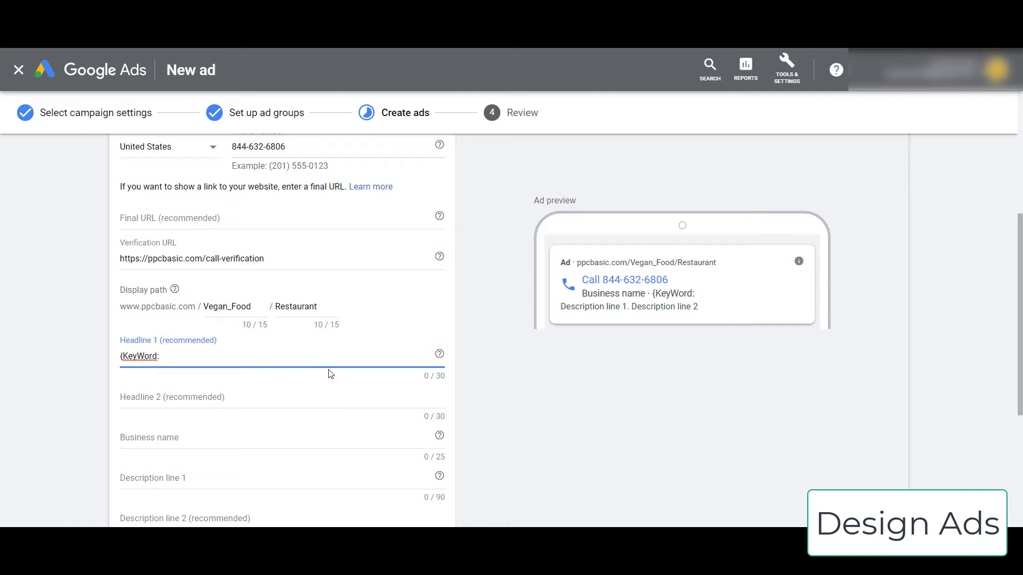
{"action": "type", "text": "Vegan Cuisine}"}
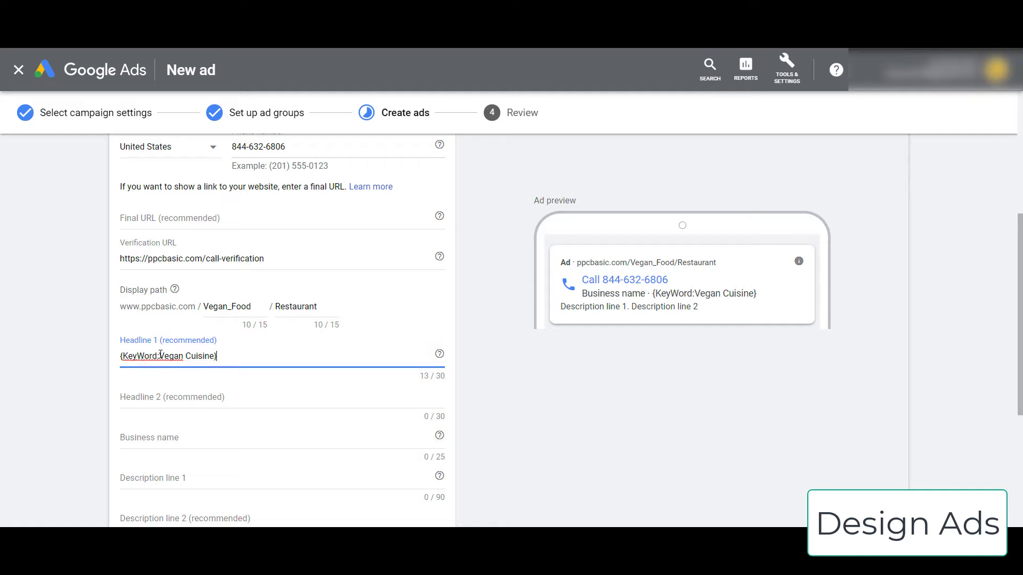
{"action": "double_click", "coordinate": [204, 357]}
{"action": "type", "text": "Restaurants"}
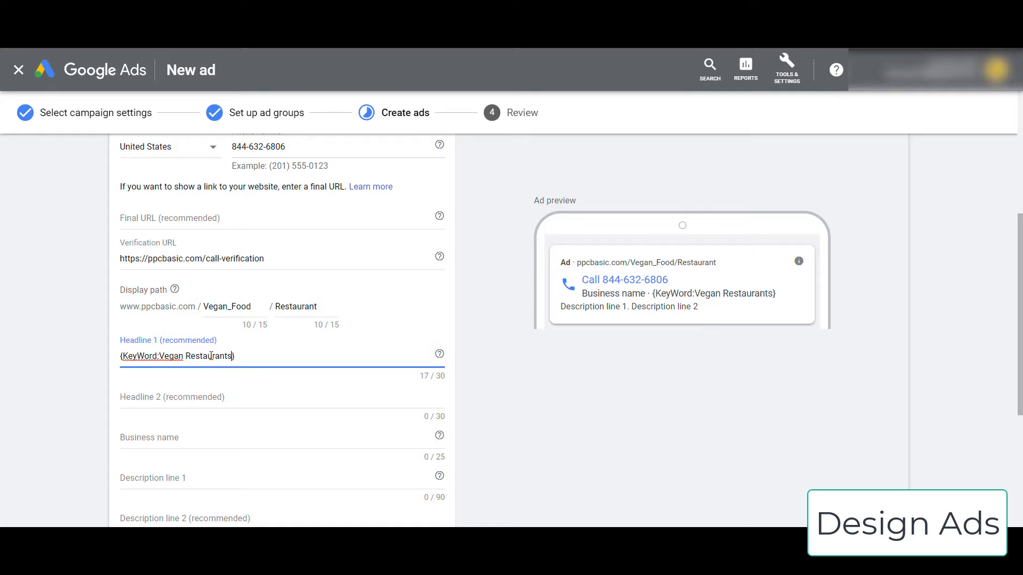
{"action": "key", "text": "ctrl+shift+Left"}
{"action": "type", "text": "Fast Food"}
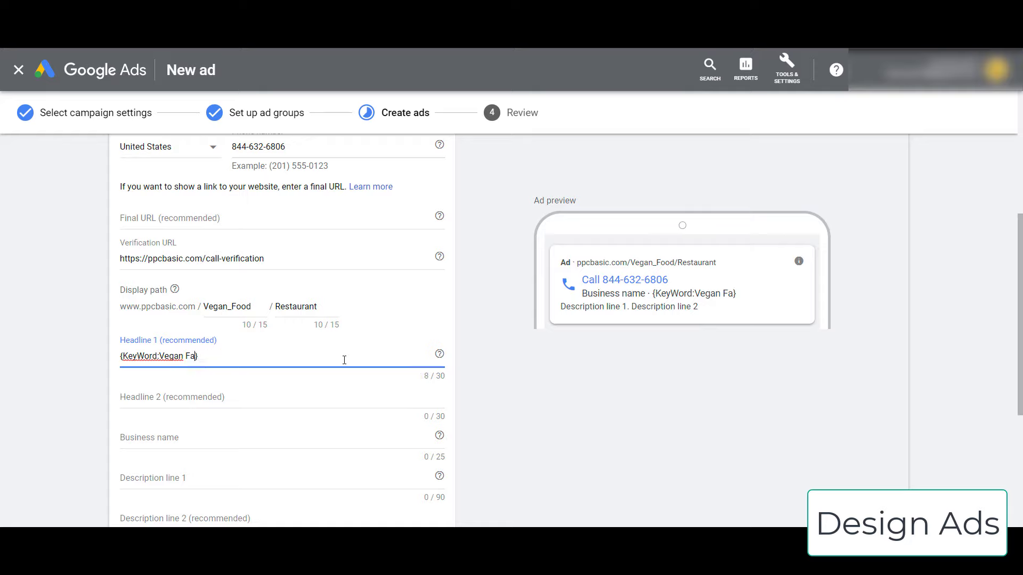
{"action": "key", "text": "BackSpace"}
{"action": "key", "text": "BackSpace"}
{"action": "key", "text": "BackSpace"}
{"action": "key", "text": "BackSpace"}
{"action": "key", "text": "BackSpace"}
{"action": "key", "text": "BackSpace"}
{"action": "key", "text": "BackSpace"}
{"action": "key", "text": "BackSpace"}
{"action": "key", "text": "BackSpace"}
{"action": "type", "text": "Cold"}
{"action": "key", "text": "BackSpace"}
{"action": "key", "text": "BackSpace"}
{"action": "key", "text": "BackSpace"}
{"action": "type", "text": "uisine"}
{"action": "left_click", "coordinate": [188, 397]}
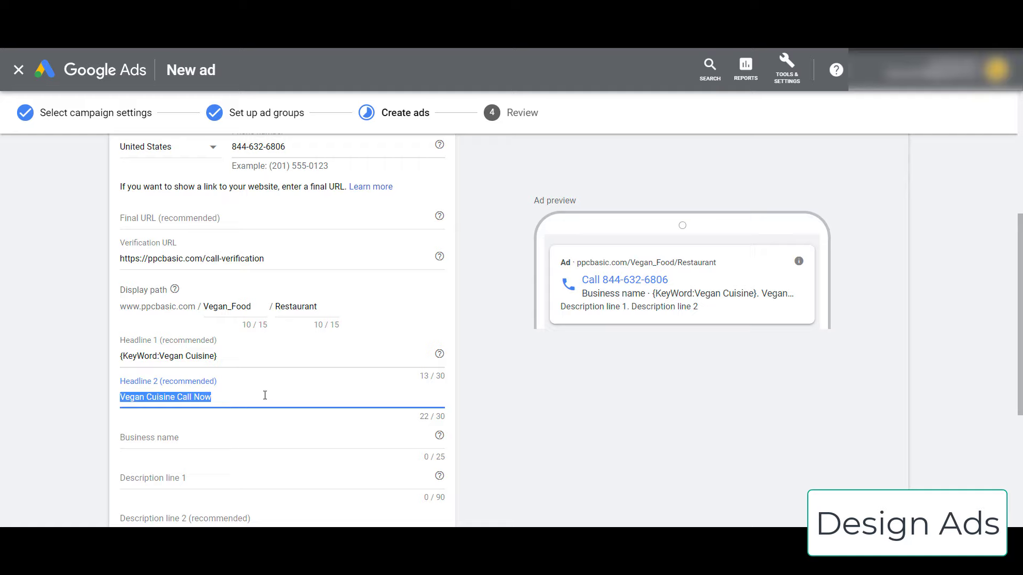
{"action": "type", "text": "Delicious Vegan "}
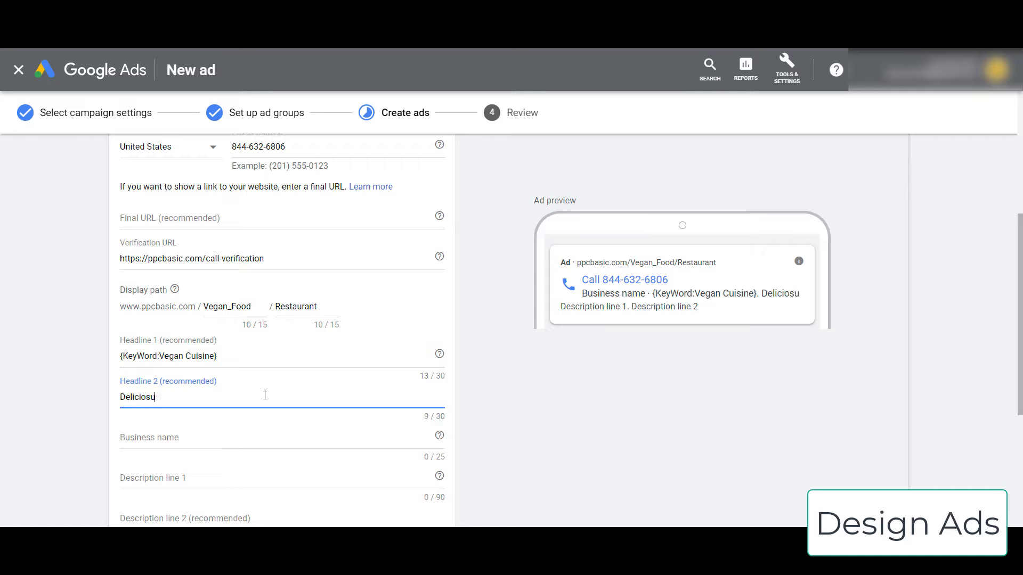
{"action": "type", "text": "Cuisine Nea"}
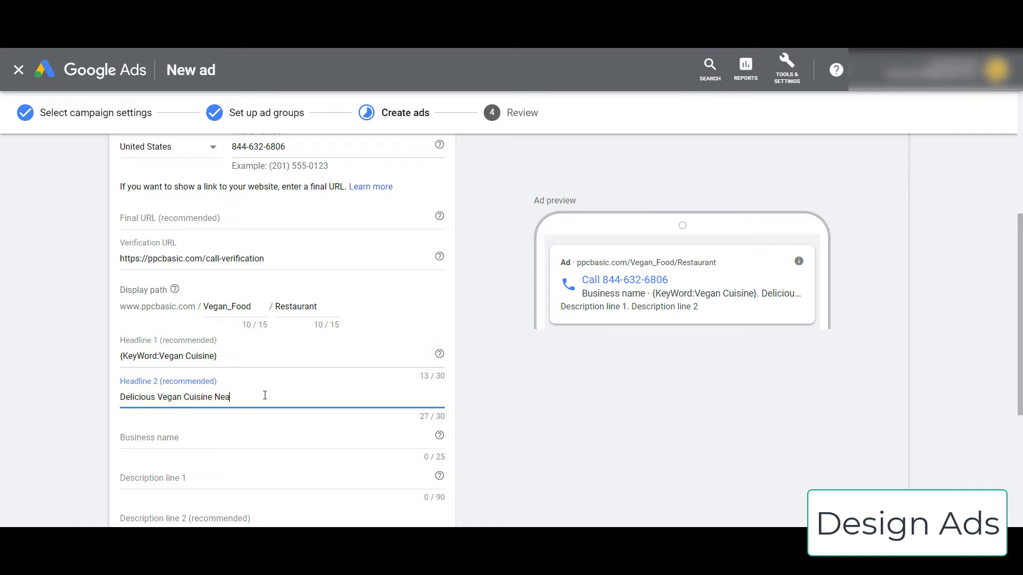
{"action": "type", "text": "r by"}
- Enter business name PPCBasic.com and paste the {KeyWord:Vegan Cuisine} headline into description line 1
{"action": "left_click", "coordinate": [195, 442]}
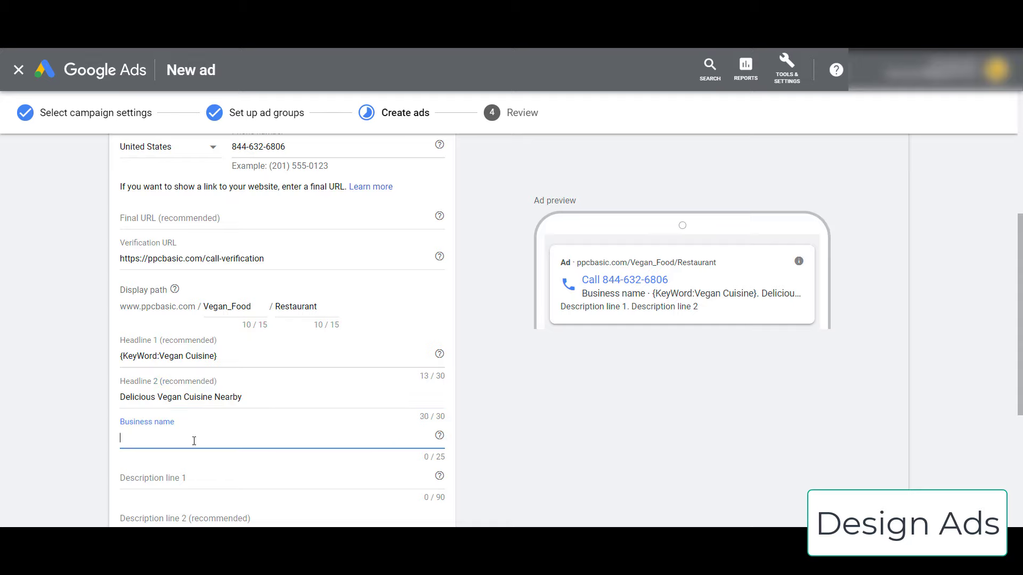
{"action": "type", "text": "P"}
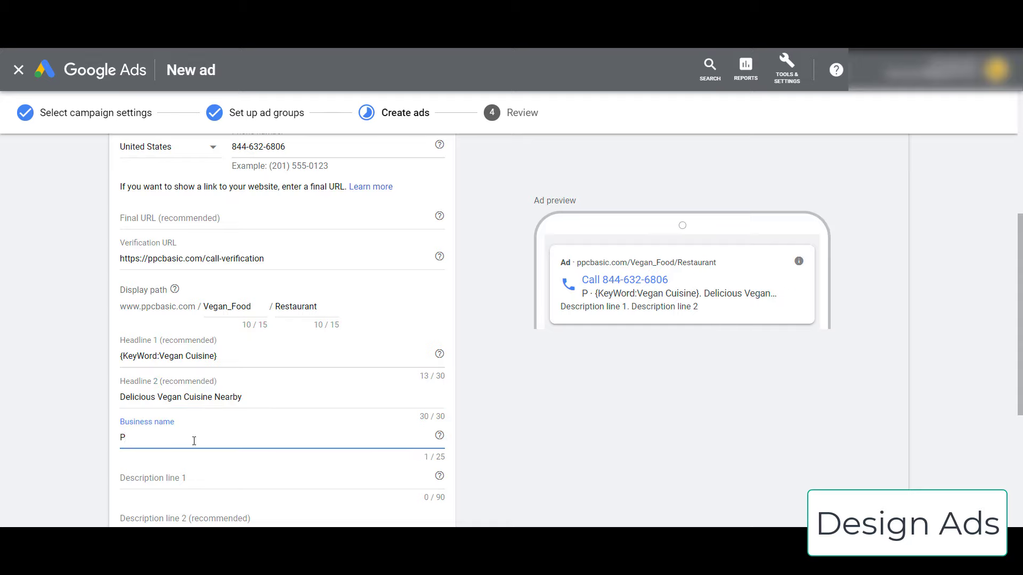
{"action": "type", "text": "PCBasic.com"}
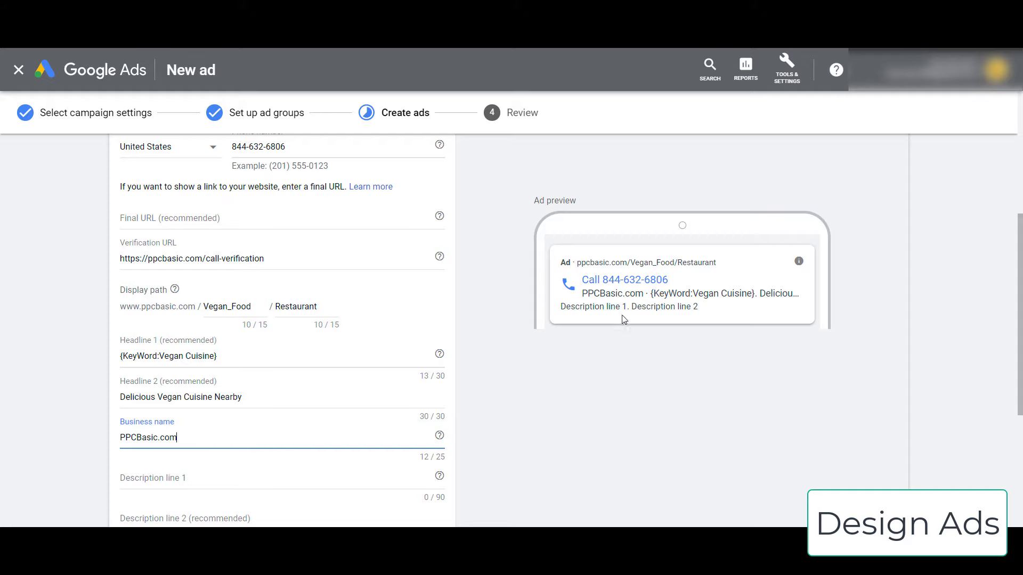
{"action": "scroll", "coordinate": [114, 351], "scroll_direction": "down", "scroll_amount": 1}
{"action": "left_click", "coordinate": [274, 415]}
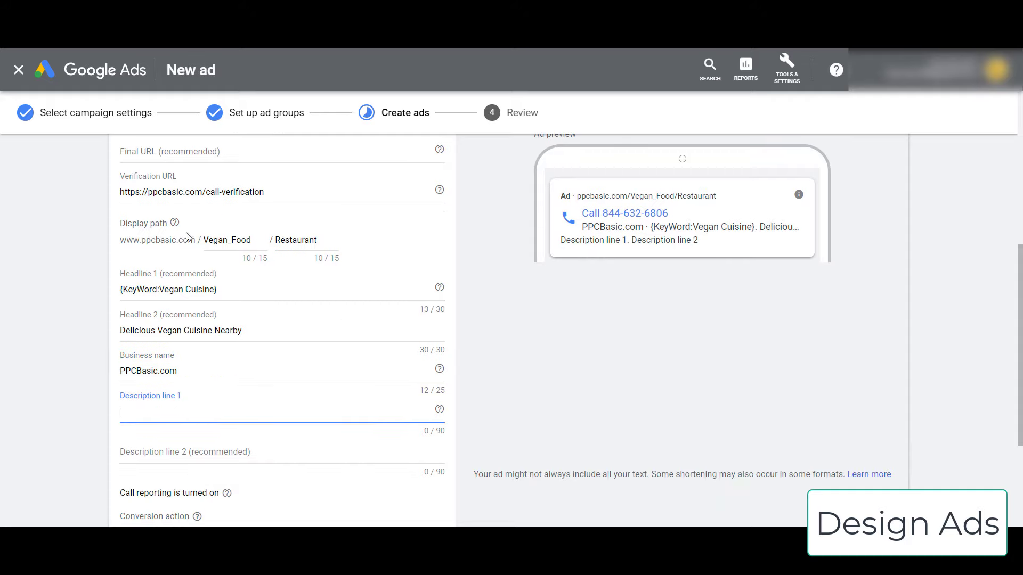
{"action": "triple_click", "coordinate": [282, 293]}
{"action": "key", "text": "ctrl+c"}
{"action": "left_click", "coordinate": [183, 413]}
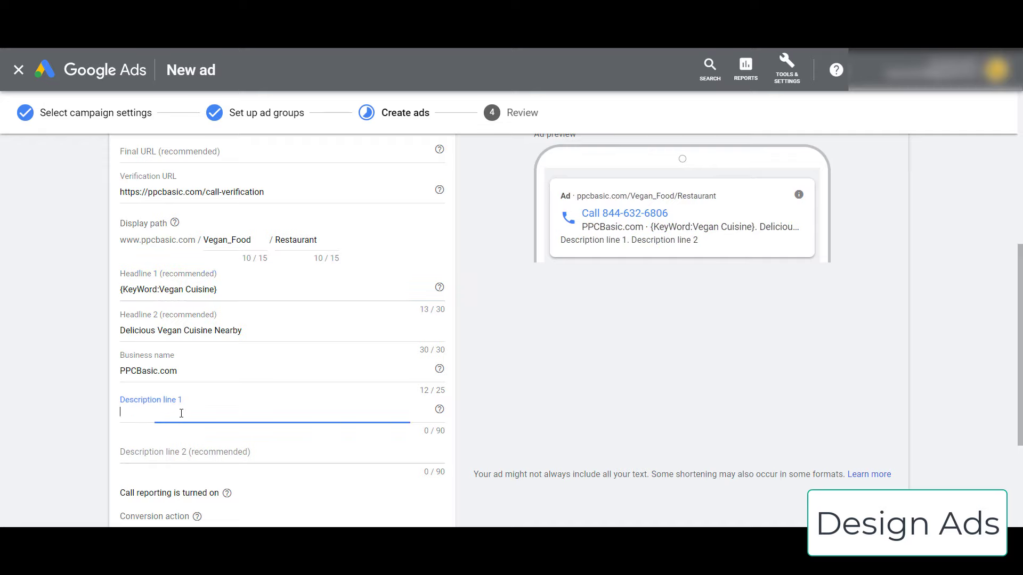
{"action": "key", "text": "ctrl+v"}
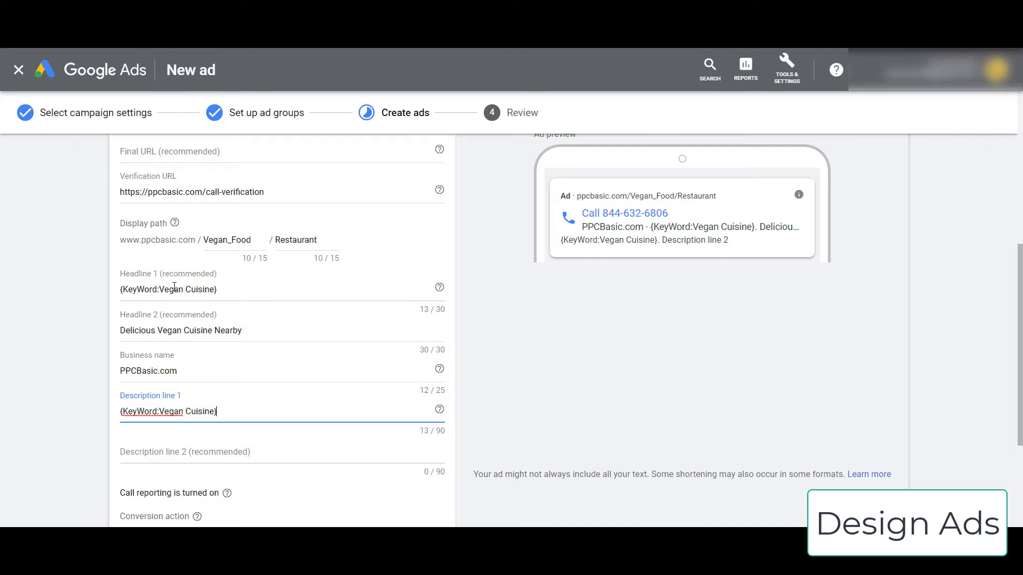
- Continue description line 1 after the keyword text and end description line 2 with 'Call Now'
{"action": "left_click_drag", "start_coordinate": [122, 289], "coordinate": [158, 289]}
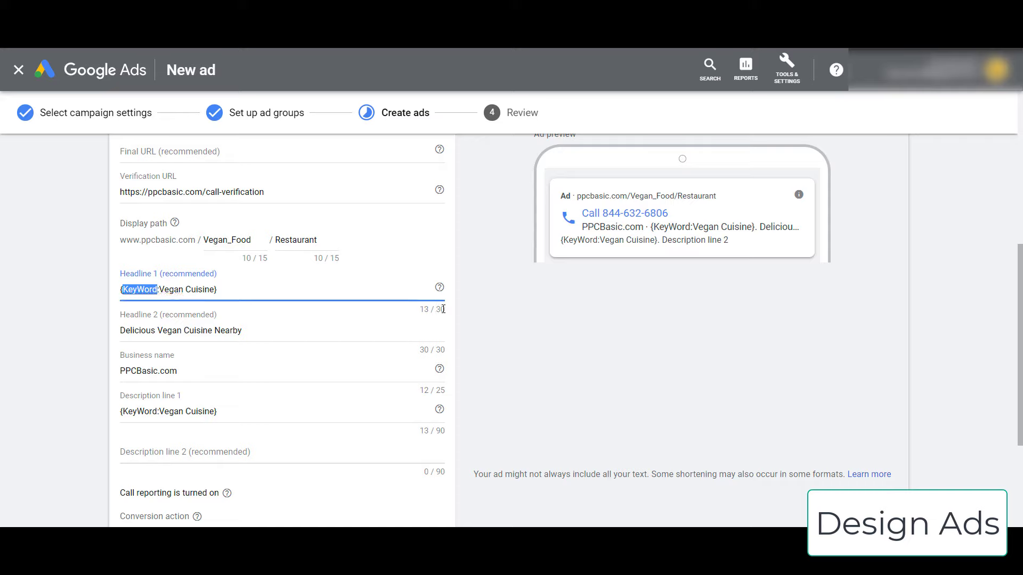
{"action": "left_click", "coordinate": [240, 413]}
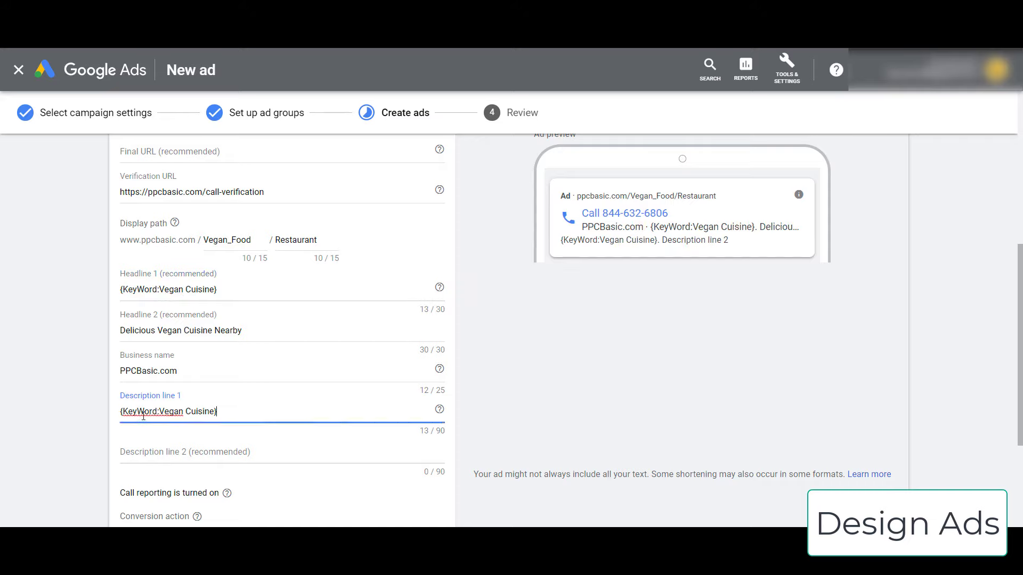
{"action": "type", "text": "- D"}
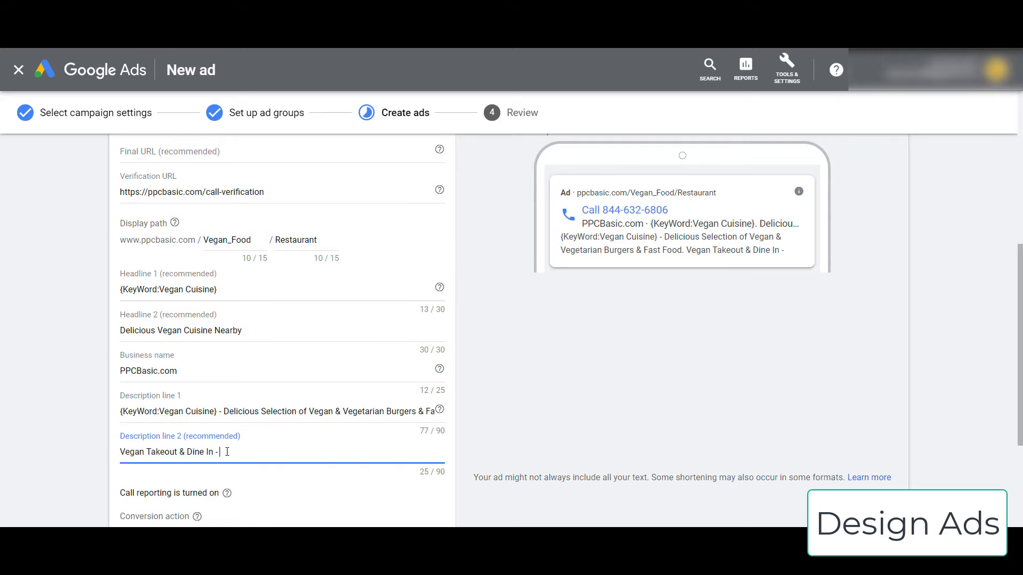
{"action": "scroll", "coordinate": [185, 469], "scroll_direction": "down", "scroll_amount": 1}
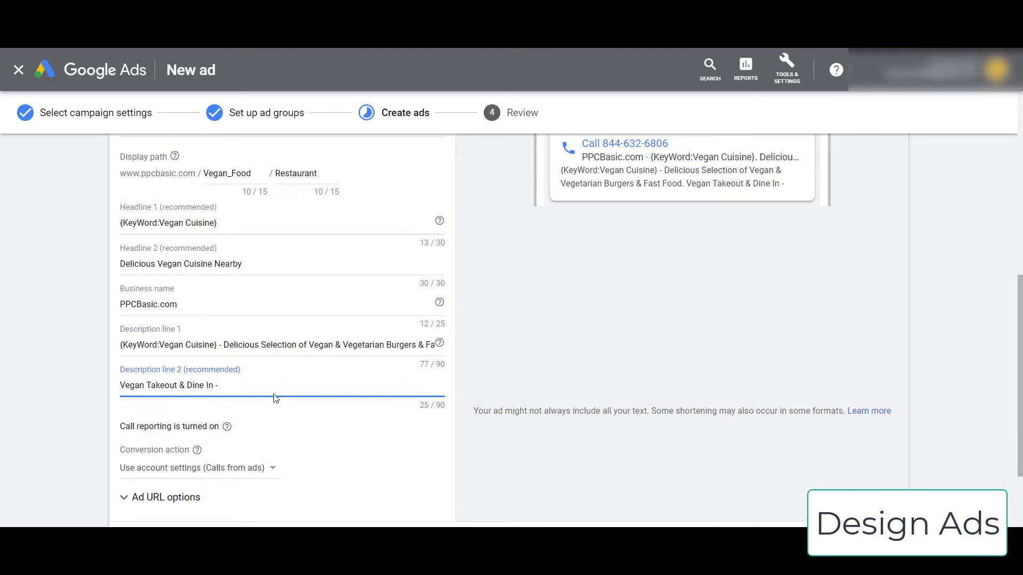
{"action": "type", "text": "Call Now!"}
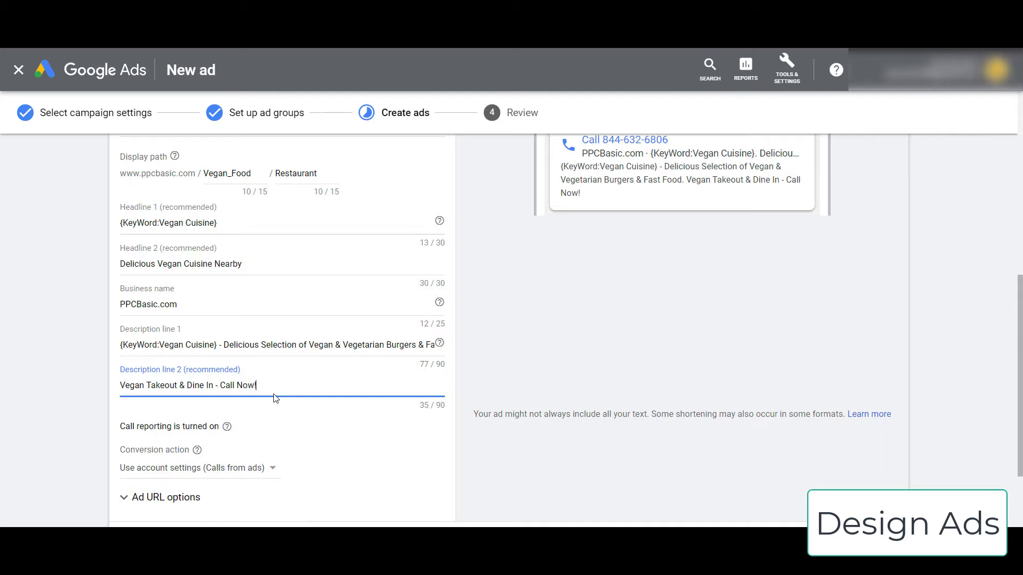
{"action": "scroll", "coordinate": [62, 404], "scroll_direction": "down", "scroll_amount": 1}
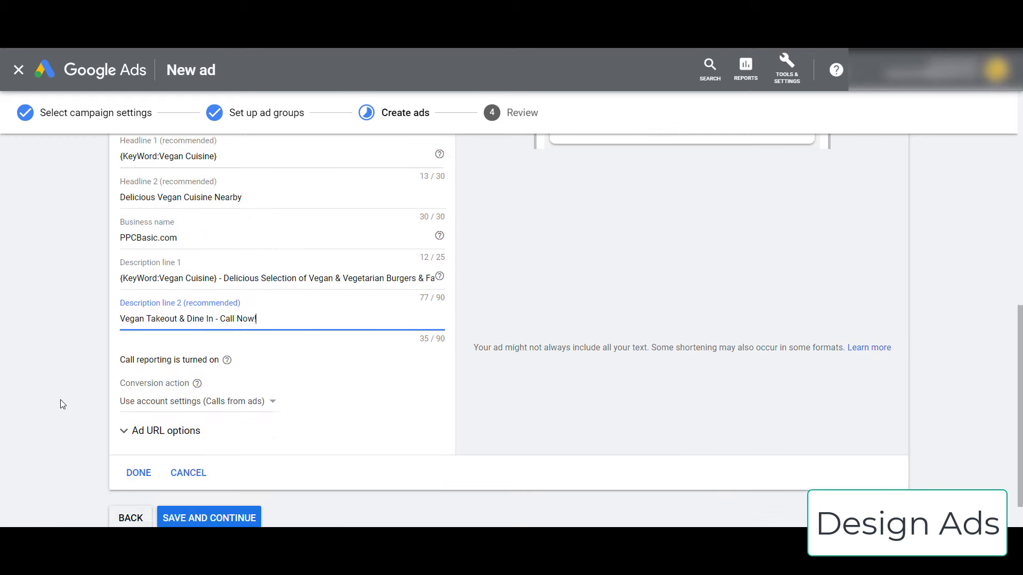
{"action": "scroll", "coordinate": [62, 402], "scroll_direction": "up", "scroll_amount": 6}
{"action": "scroll", "coordinate": [62, 393], "scroll_direction": "down", "scroll_amount": 2}
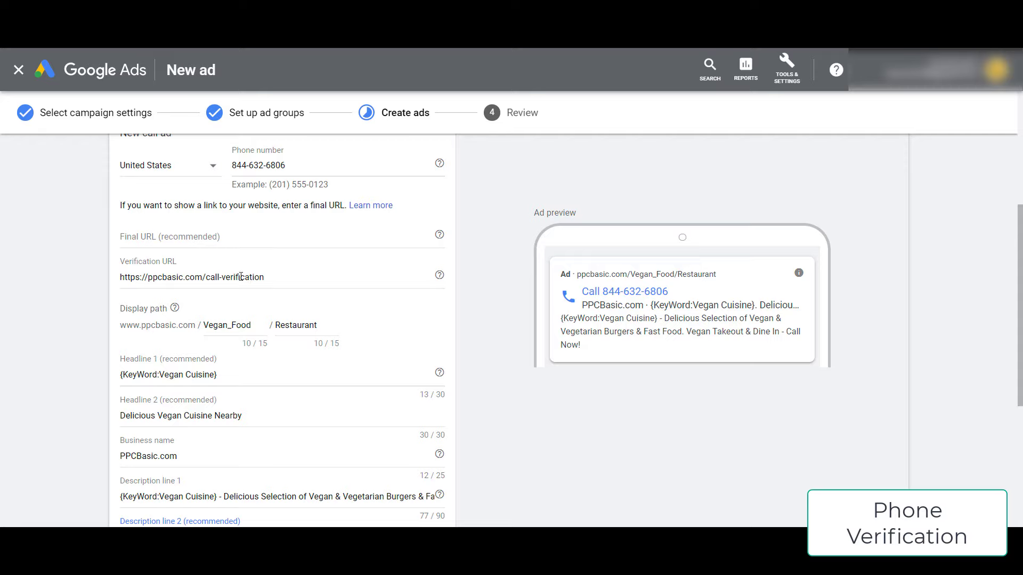
{"action": "left_click_drag", "start_coordinate": [295, 277], "coordinate": [57, 281]}
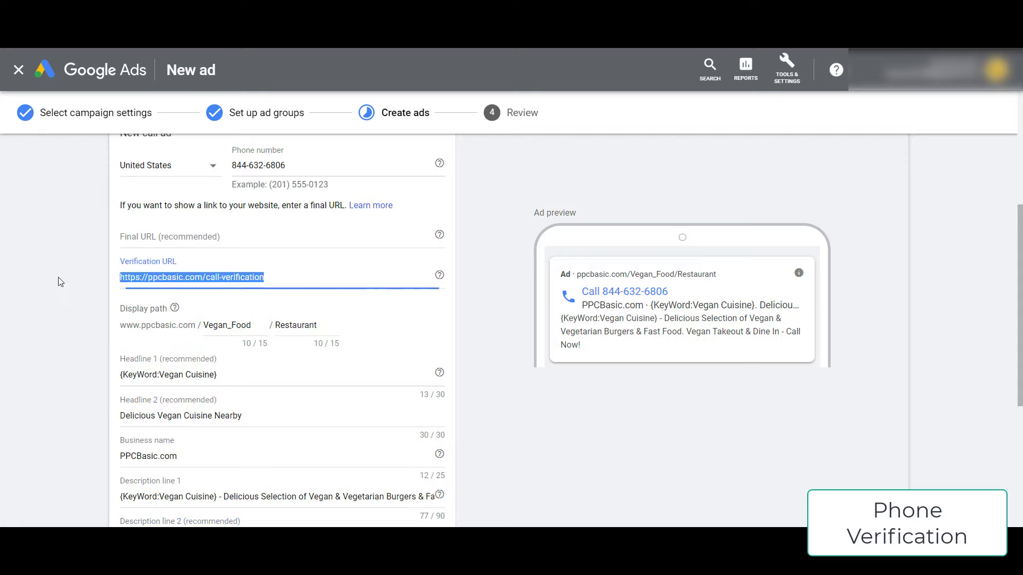
{"action": "right_click", "coordinate": [214, 277]}
{"action": "left_click", "coordinate": [256, 369]}
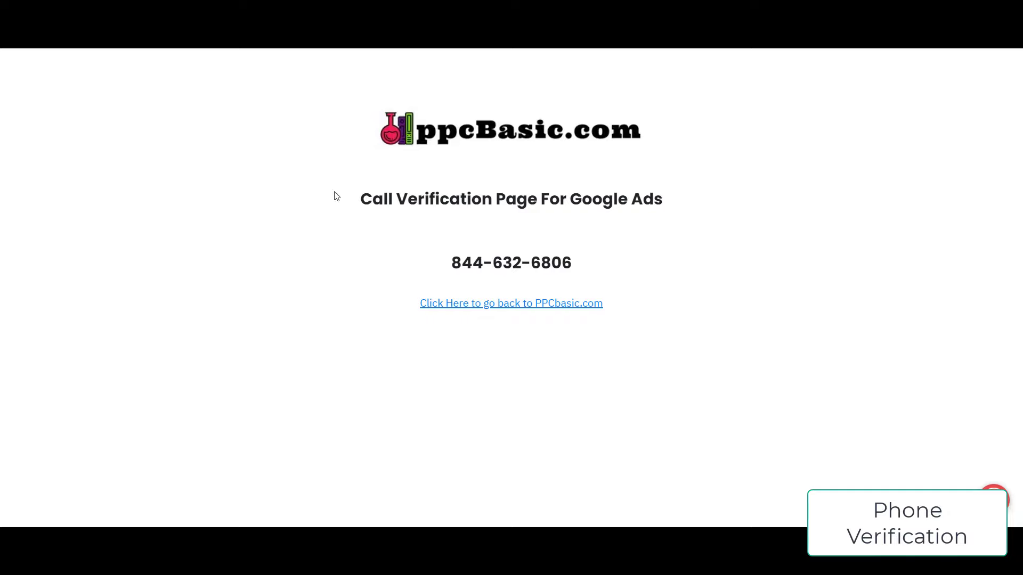
{"action": "left_click_drag", "start_coordinate": [453, 270], "coordinate": [630, 263]}
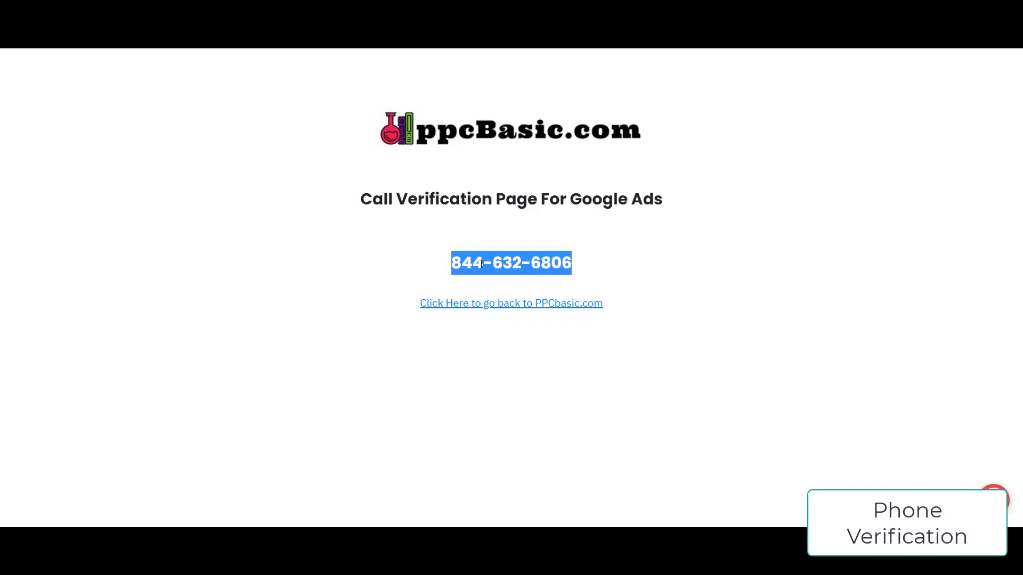
{"action": "left_click_drag", "start_coordinate": [451, 268], "coordinate": [582, 262]}
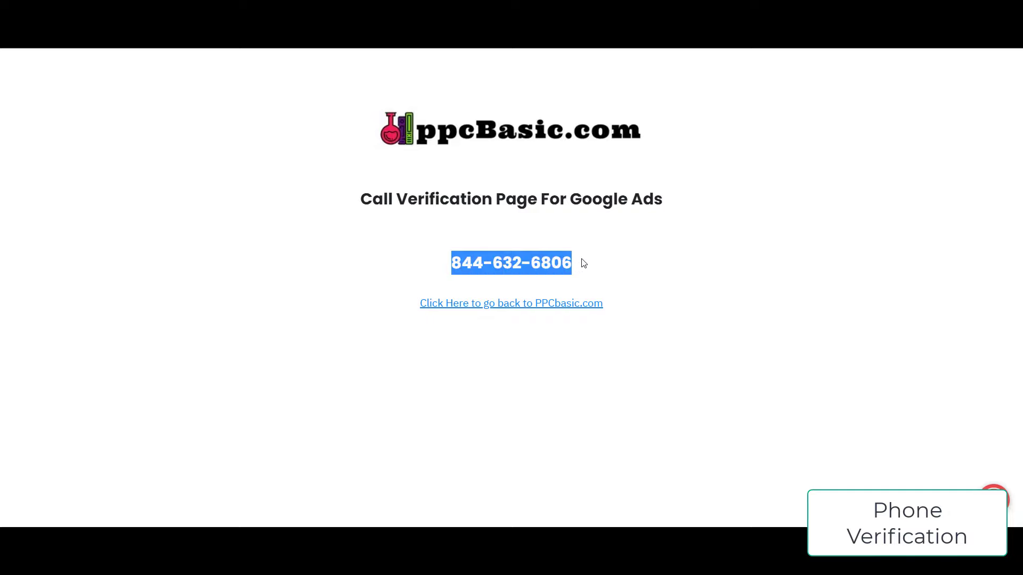
{"action": "left_click", "coordinate": [339, 232]}
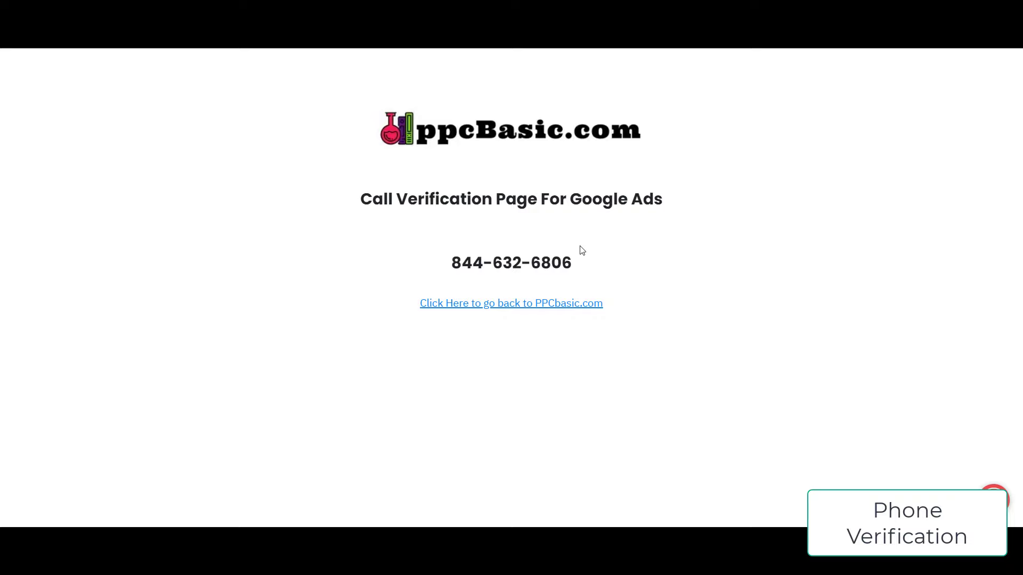
{"action": "left_click_drag", "start_coordinate": [452, 258], "coordinate": [596, 258]}
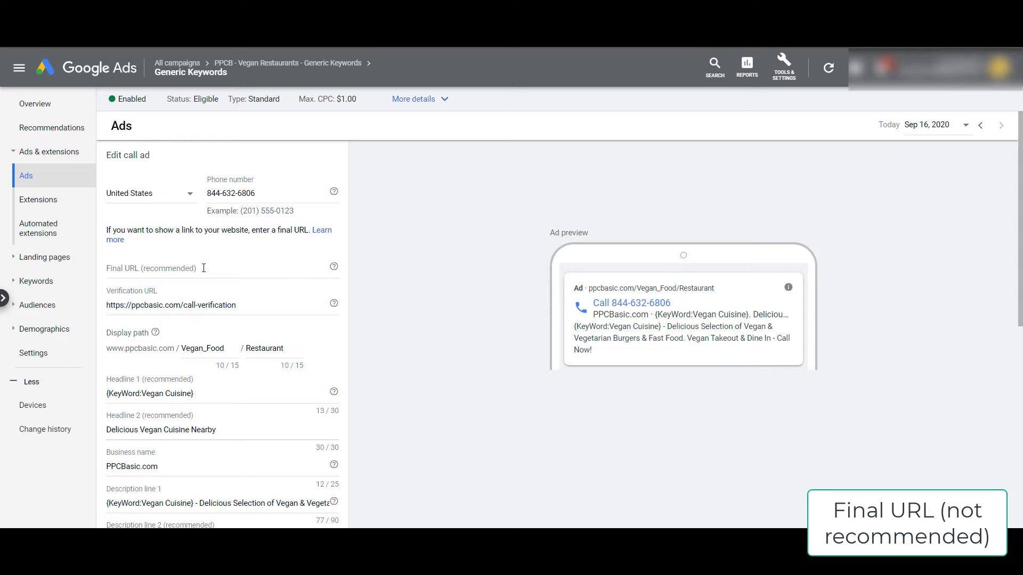
{"action": "left_click", "coordinate": [204, 268]}
{"action": "key", "text": "ctrl+v"}
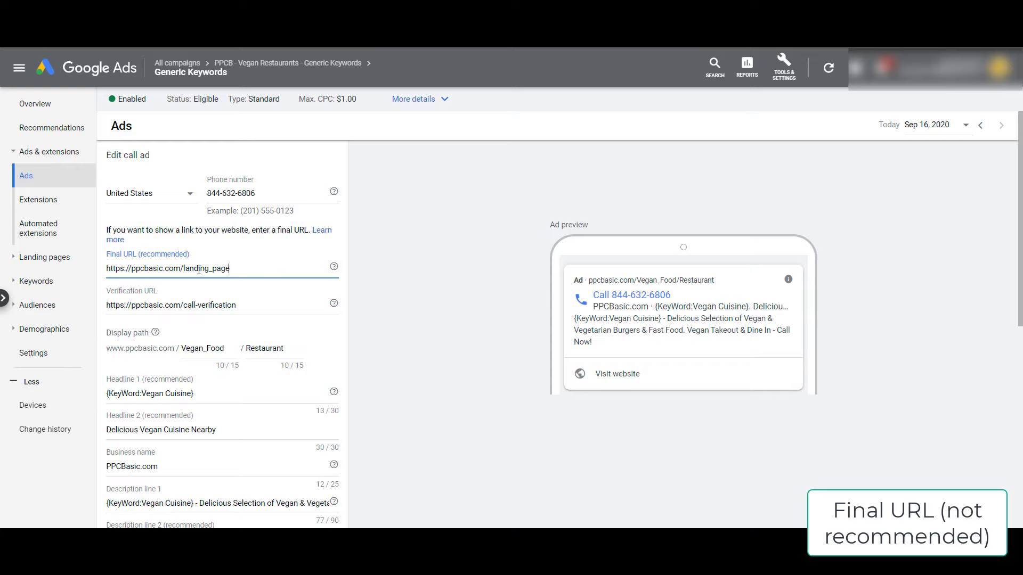
{"action": "left_click_drag", "start_coordinate": [180, 269], "coordinate": [275, 266]}
{"action": "left_click", "coordinate": [237, 267]}
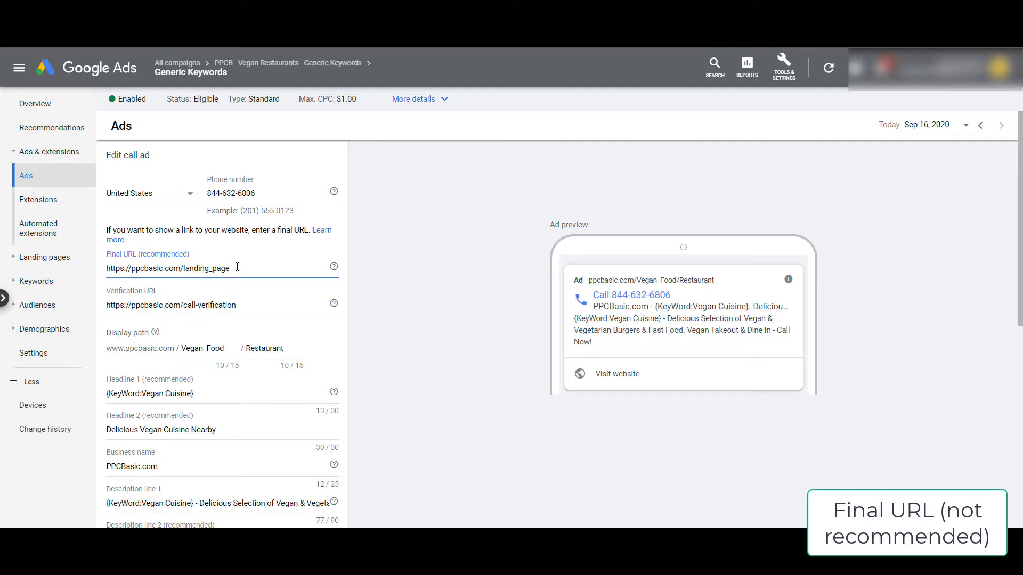
- Clear the Final URL and leave the conversion action at its default
{"action": "triple_click", "coordinate": [275, 267]}
{"action": "key", "text": "BackSpace"}
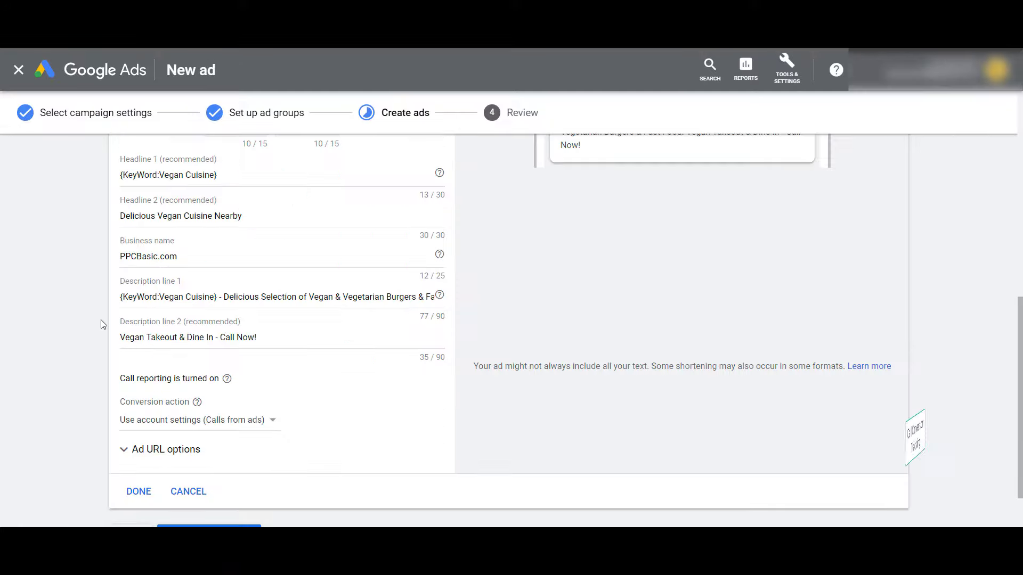
{"action": "scroll", "coordinate": [122, 353], "scroll_direction": "down", "scroll_amount": 1}
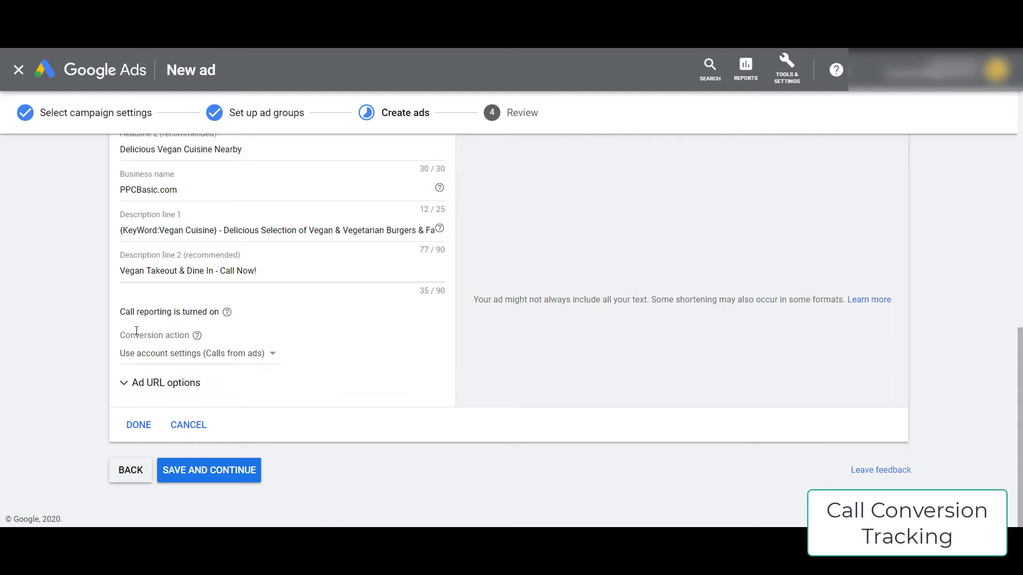
{"action": "left_click", "coordinate": [176, 356]}
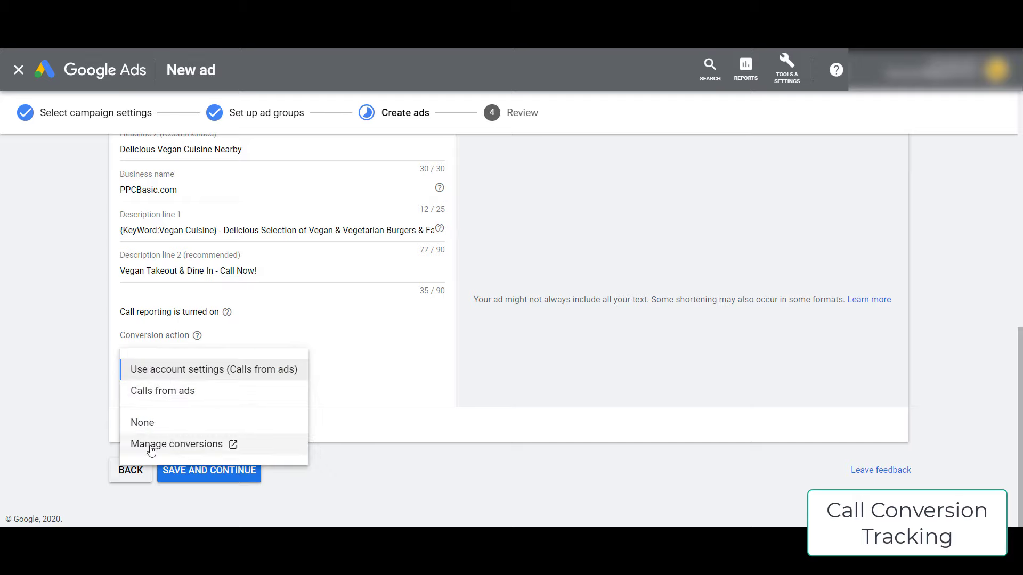
{"action": "left_click", "coordinate": [75, 338]}
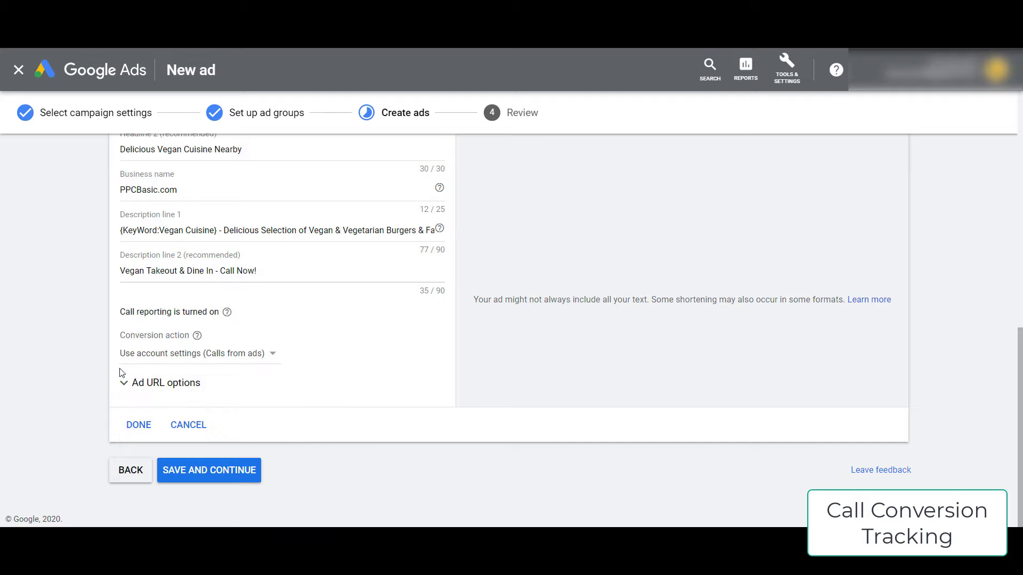
- Finish the call ad, save the ads and publish the campaign
{"action": "left_click", "coordinate": [139, 425]}
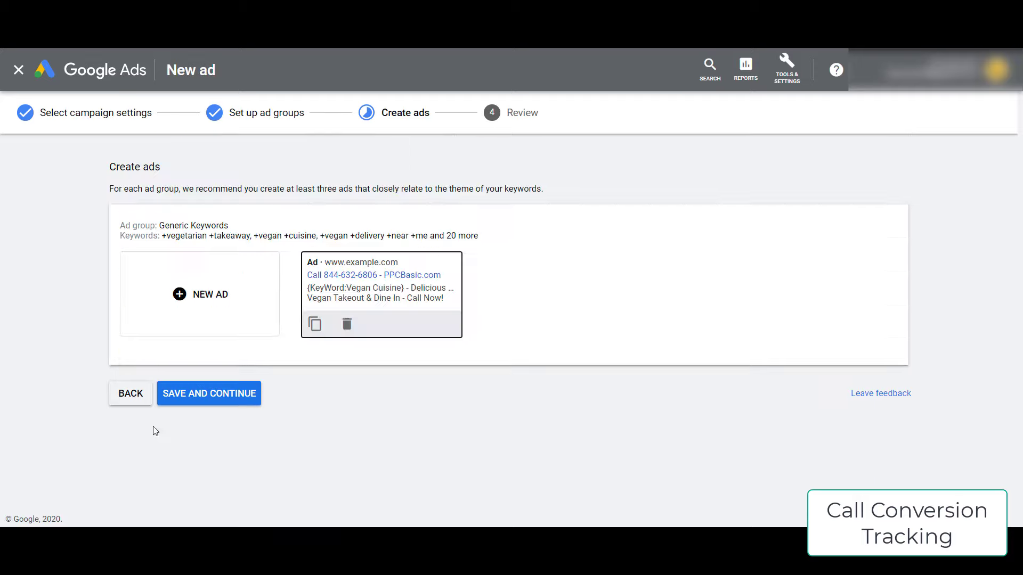
{"action": "left_click", "coordinate": [209, 394]}
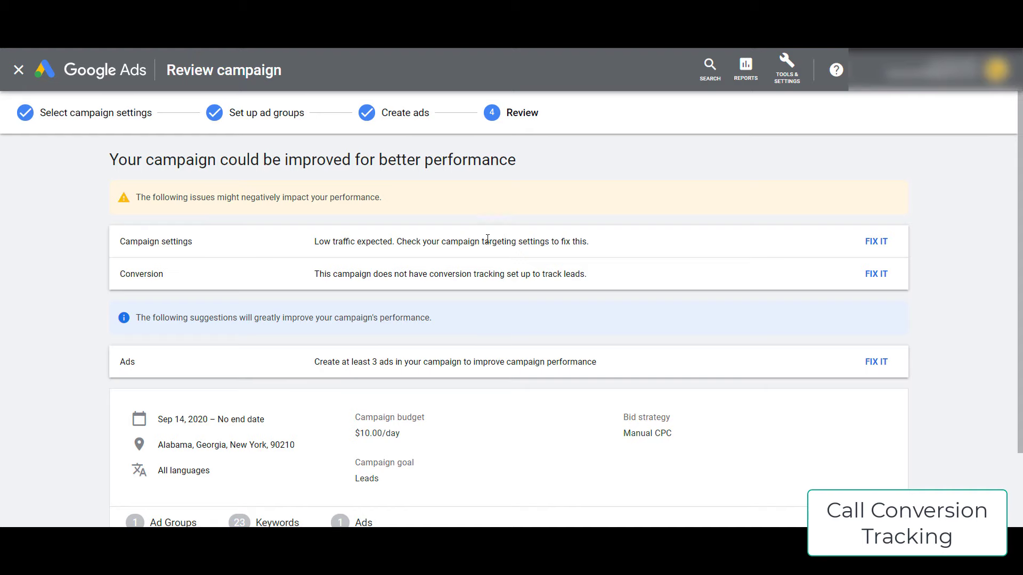
{"action": "scroll", "coordinate": [311, 311], "scroll_direction": "down", "scroll_amount": 2}
{"action": "scroll", "coordinate": [317, 383], "scroll_direction": "up", "scroll_amount": 1}
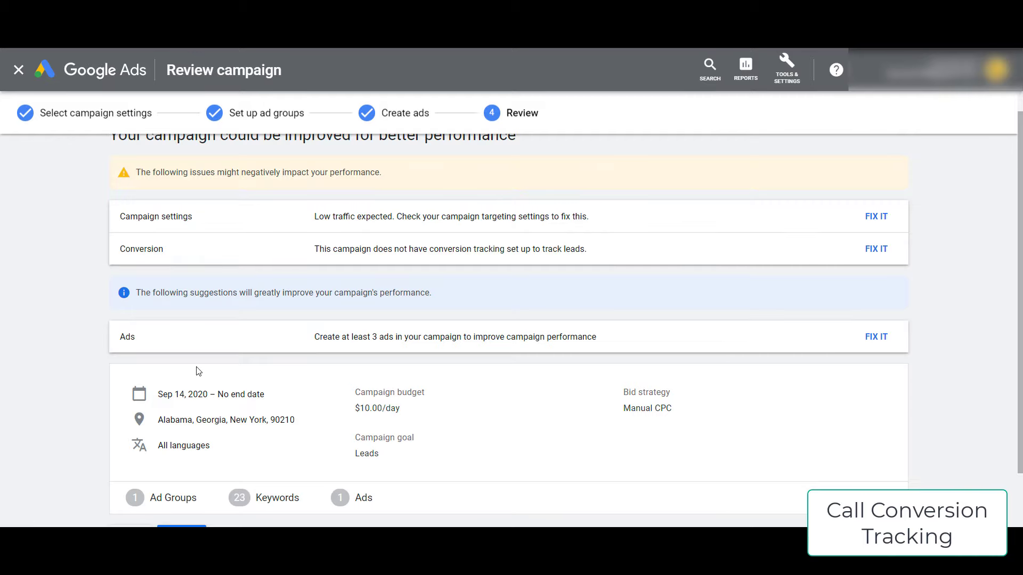
{"action": "scroll", "coordinate": [197, 369], "scroll_direction": "down", "scroll_amount": 1}
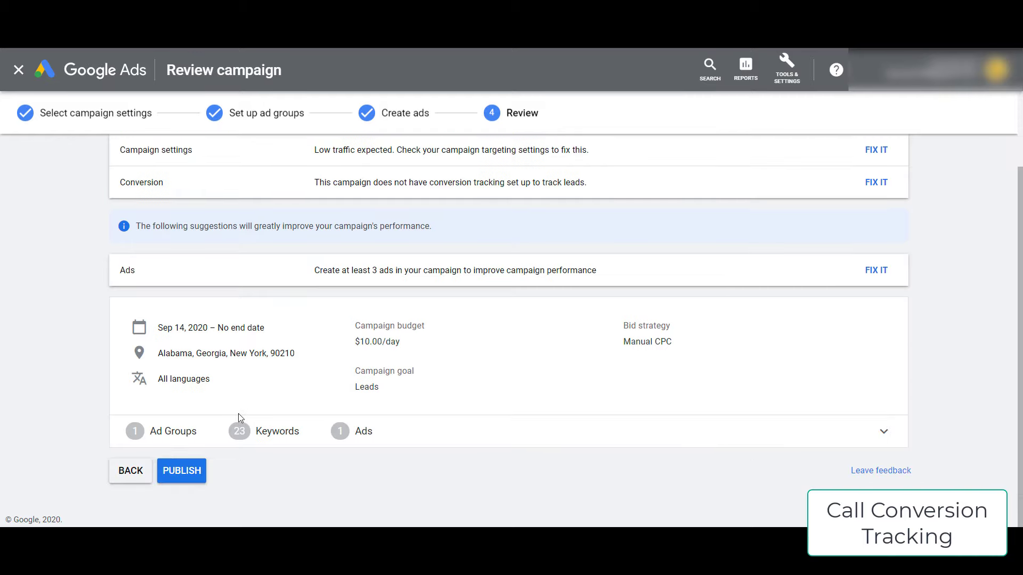
{"action": "left_click", "coordinate": [188, 480]}
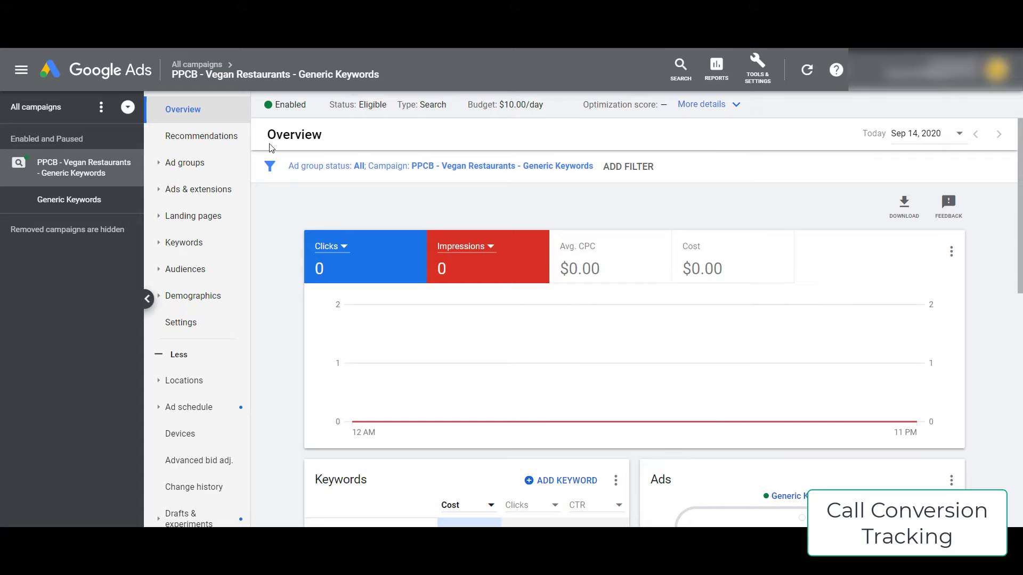
- Show the Ads of the PPCB - Vegan Restaurants - Generic Keywords campaign, then bring up Tools & Settings
{"action": "mouse_move", "coordinate": [185, 83]}
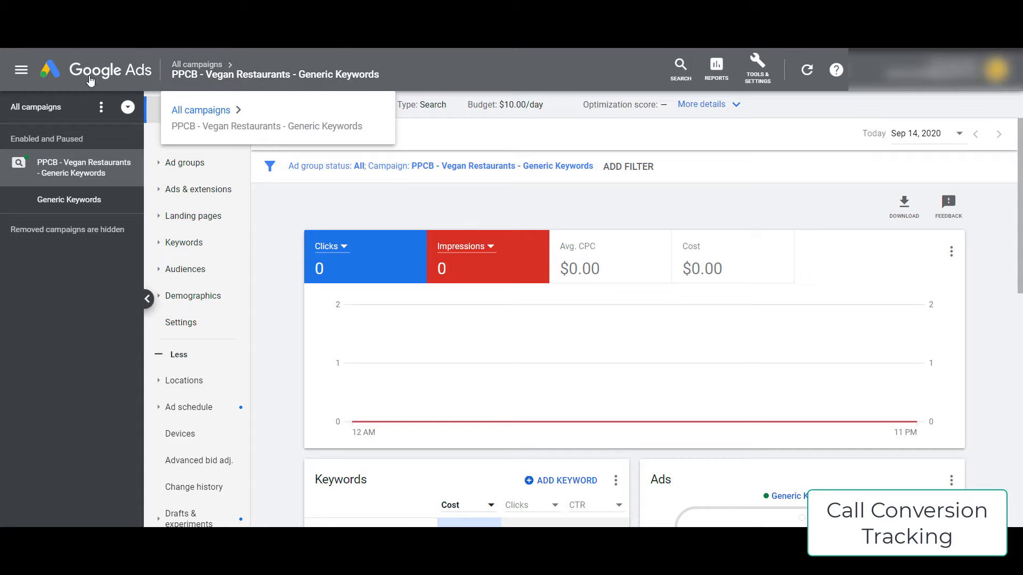
{"action": "left_click", "coordinate": [38, 111]}
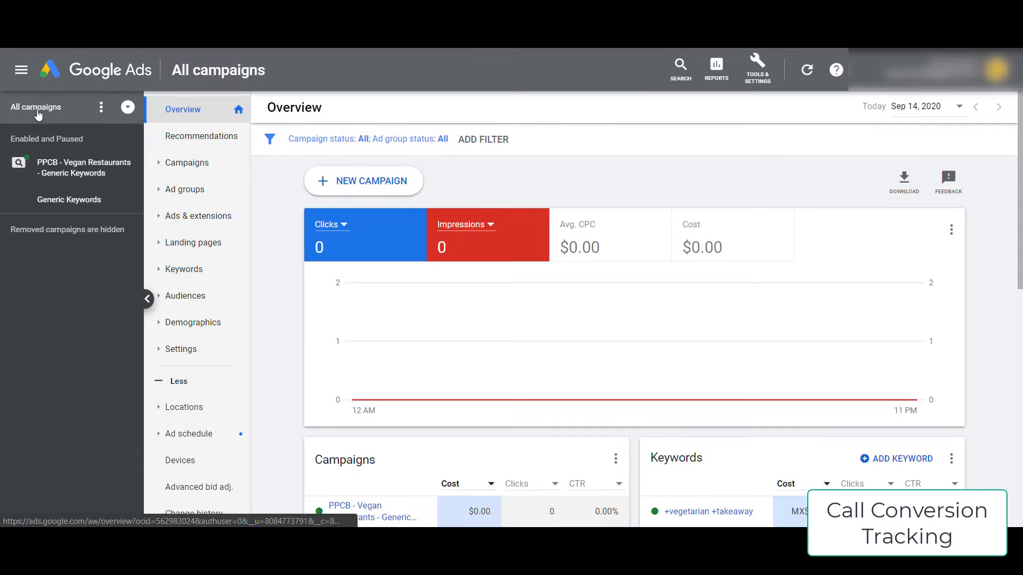
{"action": "left_click", "coordinate": [193, 164]}
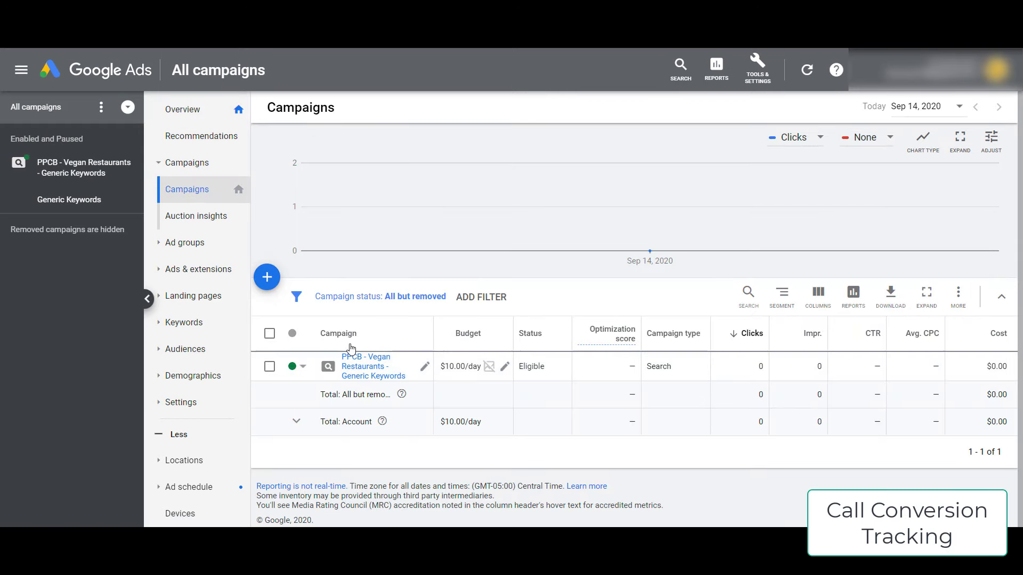
{"action": "left_click", "coordinate": [359, 374]}
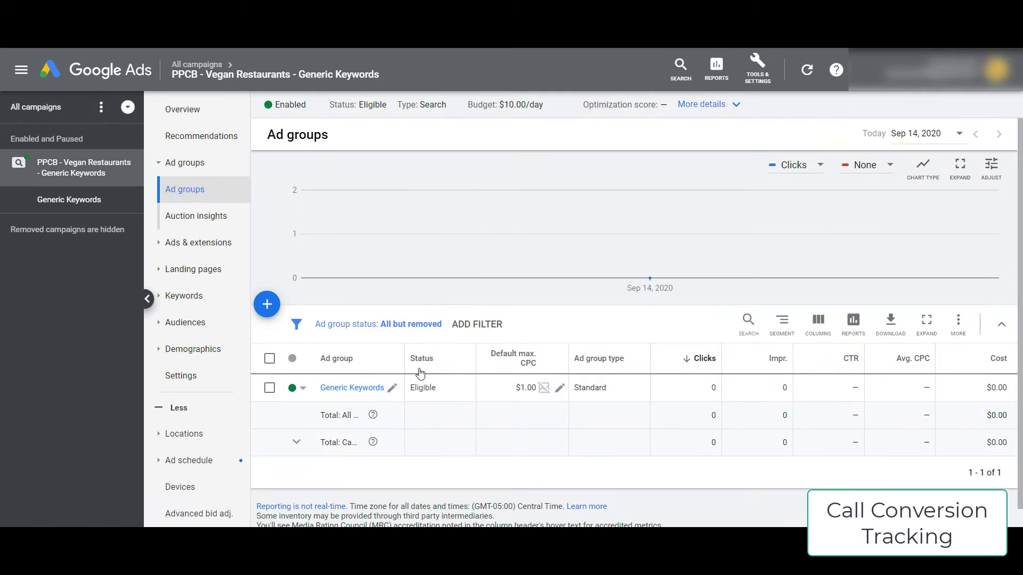
{"action": "left_click", "coordinate": [192, 243]}
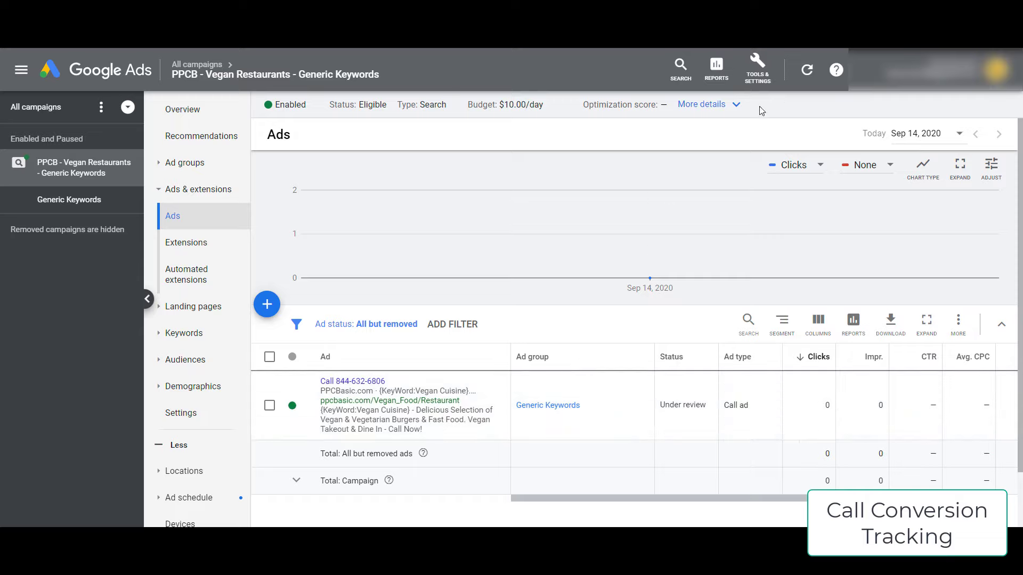
{"action": "left_click", "coordinate": [763, 73]}
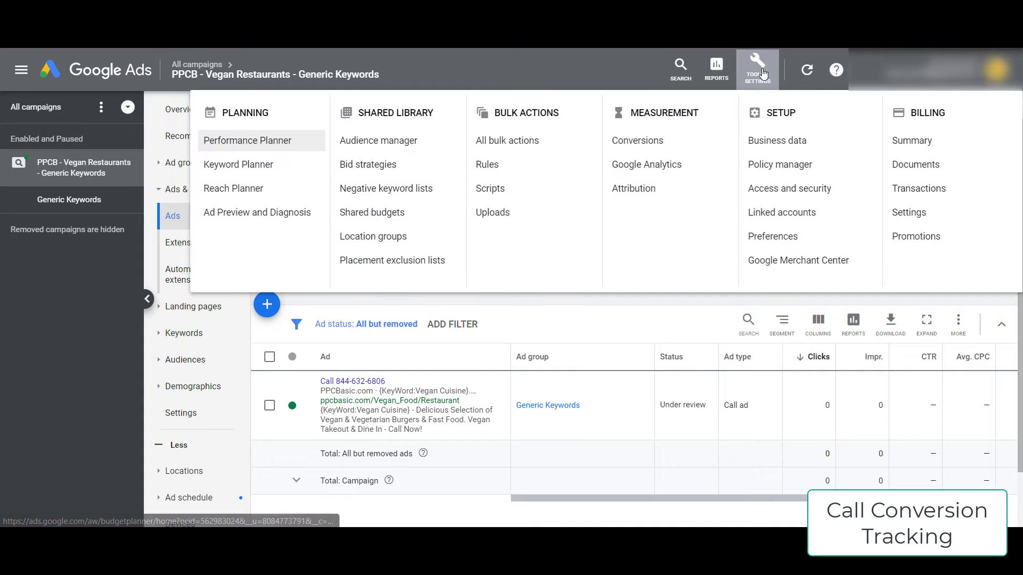
- Start a new Phone calls conversion action tracking Calls from ads
{"action": "left_click", "coordinate": [658, 141]}
{"action": "left_click", "coordinate": [527, 237]}
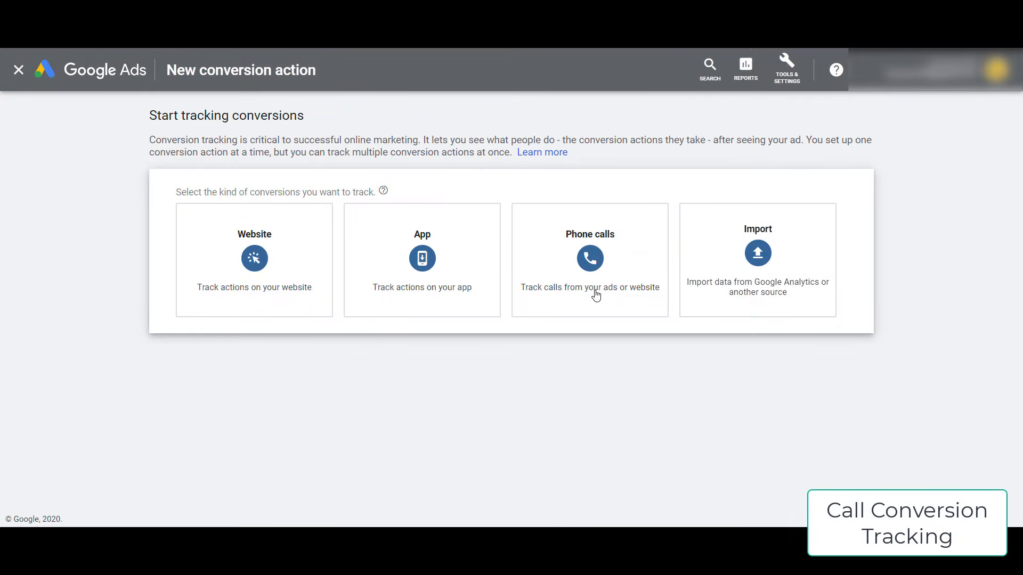
{"action": "left_click", "coordinate": [594, 290]}
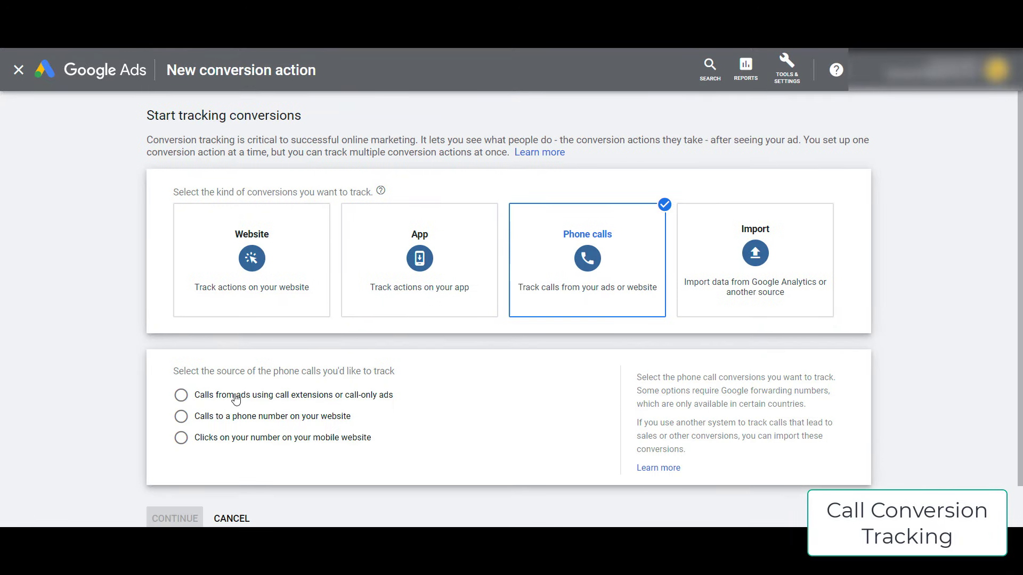
{"action": "left_click", "coordinate": [340, 399]}
{"action": "left_click", "coordinate": [175, 518]}
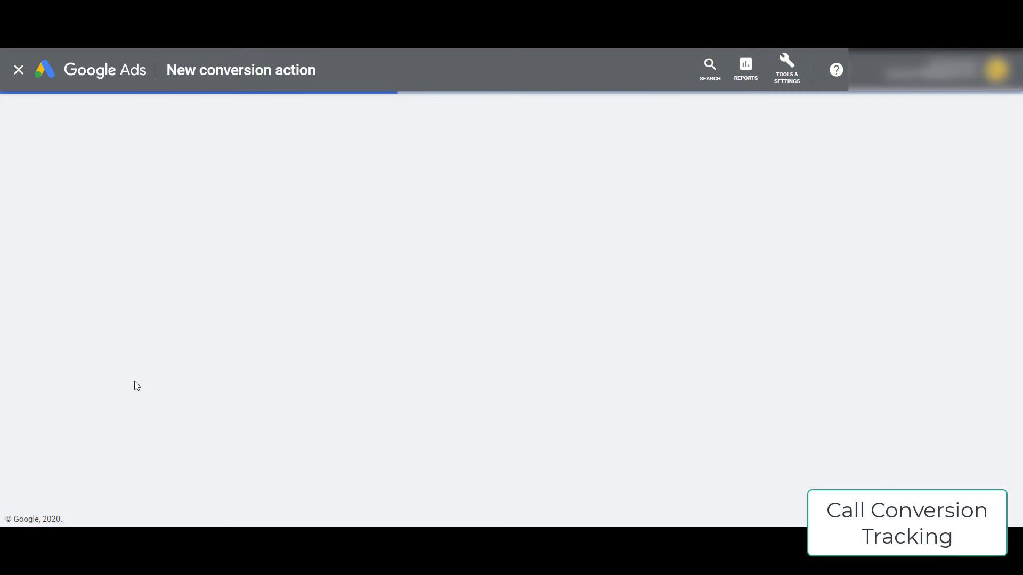
- Name it 'Vegan Food - $5 / 2 minute call' with the same 5 USD value per conversion
{"action": "left_click", "coordinate": [375, 270]}
{"action": "type", "text": "Vegan Food - S"}
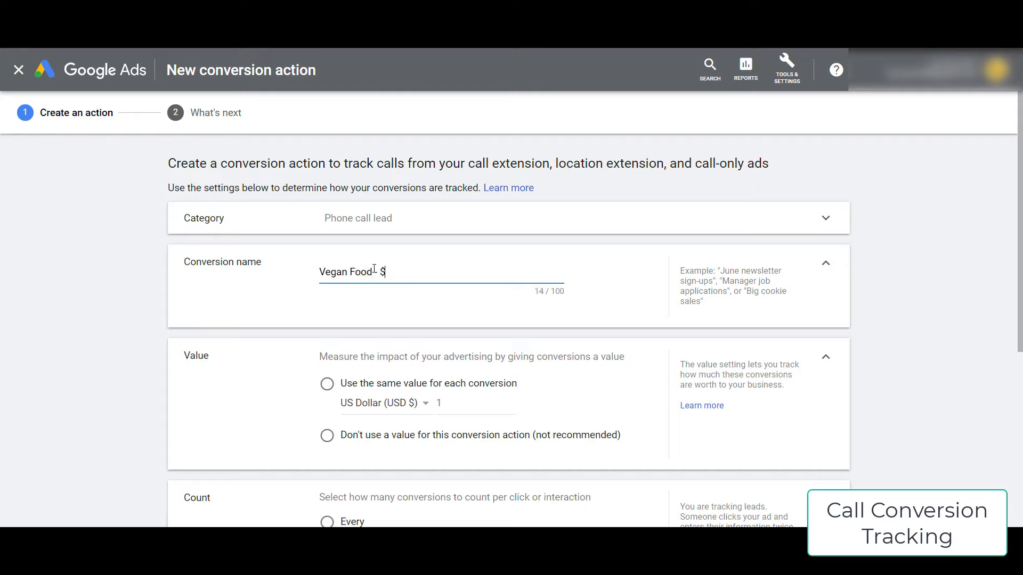
{"action": "type", "text": " - $10"}
{"action": "key", "text": "BackSpace"}
{"action": "key", "text": "BackSpace"}
{"action": "type", "text": "5 / 2 minute cal"}
{"action": "left_click", "coordinate": [327, 383]}
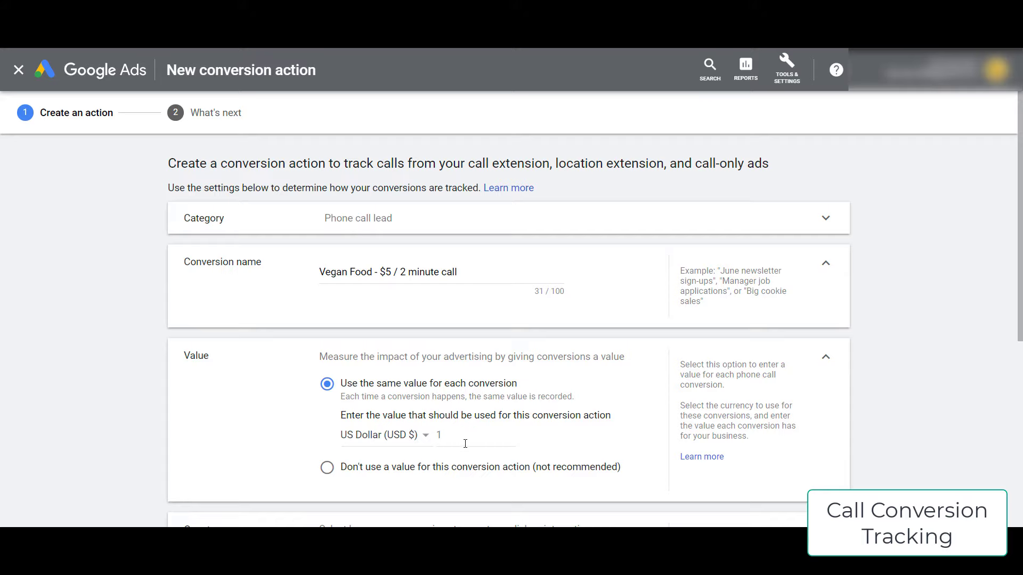
{"action": "left_click", "coordinate": [471, 435]}
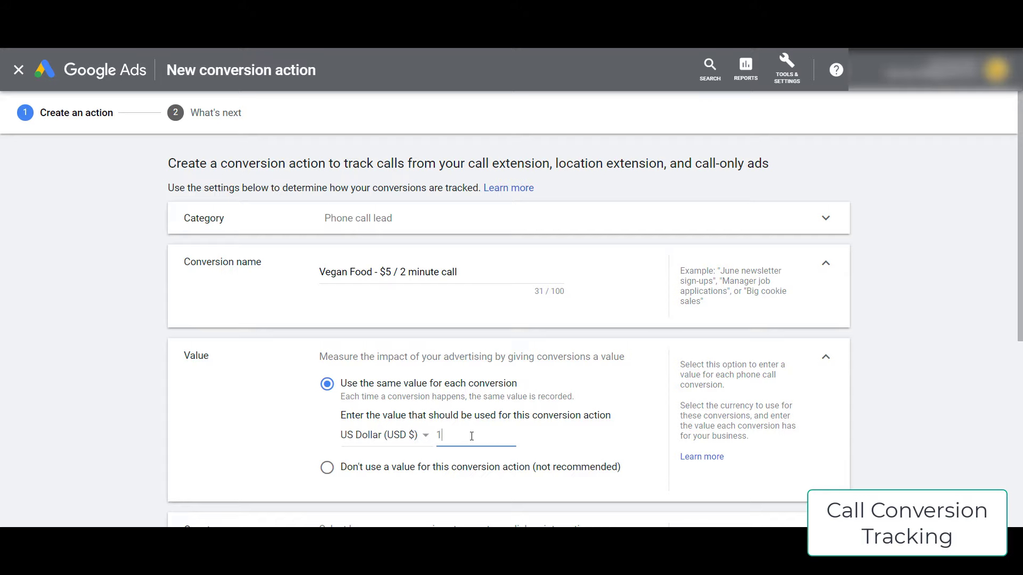
{"action": "left_click", "coordinate": [89, 342]}
{"action": "scroll", "coordinate": [130, 338], "scroll_direction": "down", "scroll_amount": 6}
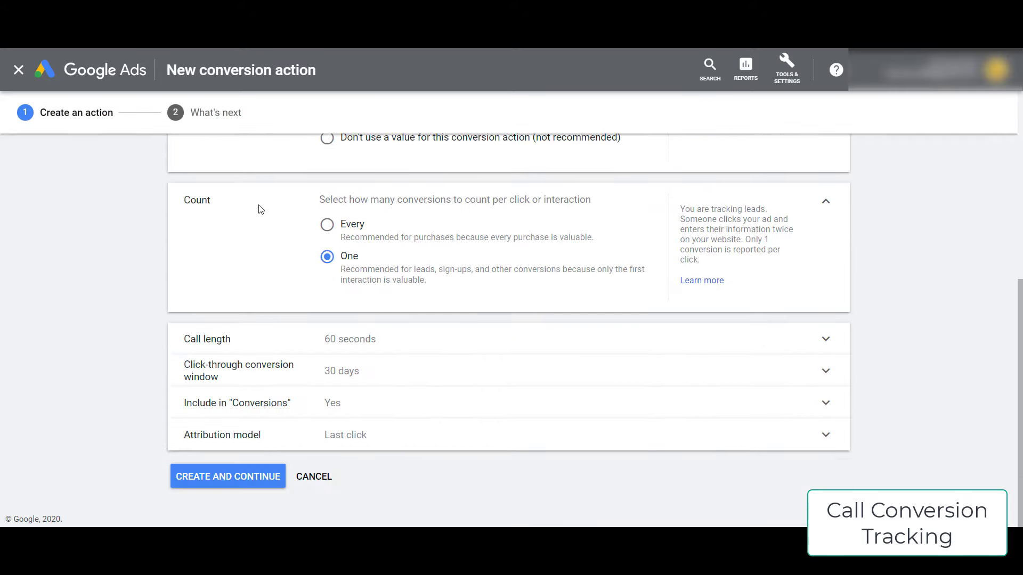
- Set the minimum call length to 240 seconds and create the conversion action
{"action": "left_click", "coordinate": [389, 347]}
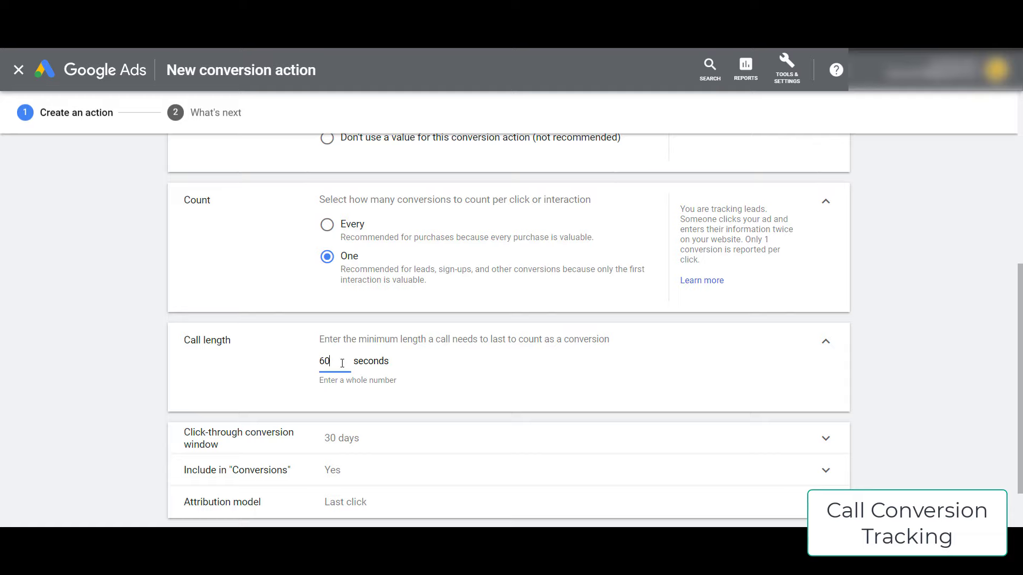
{"action": "left_click_drag", "start_coordinate": [342, 365], "coordinate": [292, 366]}
{"action": "type", "text": "150"}
{"action": "key", "text": "BackSpace"}
{"action": "key", "text": "BackSpace"}
{"action": "type", "text": "20"}
{"action": "scroll", "coordinate": [373, 347], "scroll_direction": "up", "scroll_amount": 6}
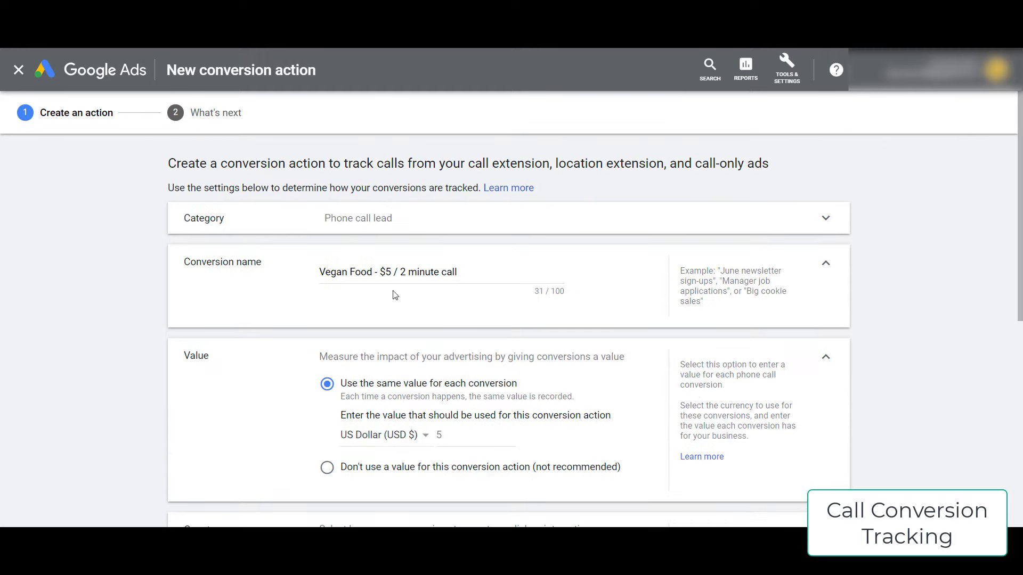
{"action": "scroll", "coordinate": [426, 320], "scroll_direction": "down", "scroll_amount": 5}
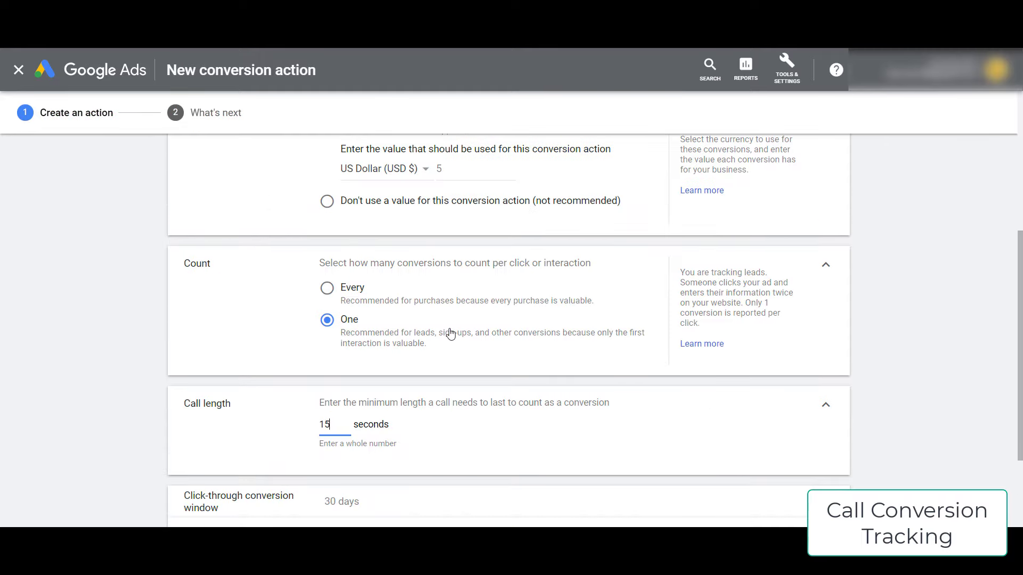
{"action": "scroll", "coordinate": [346, 379], "scroll_direction": "down", "scroll_amount": 1}
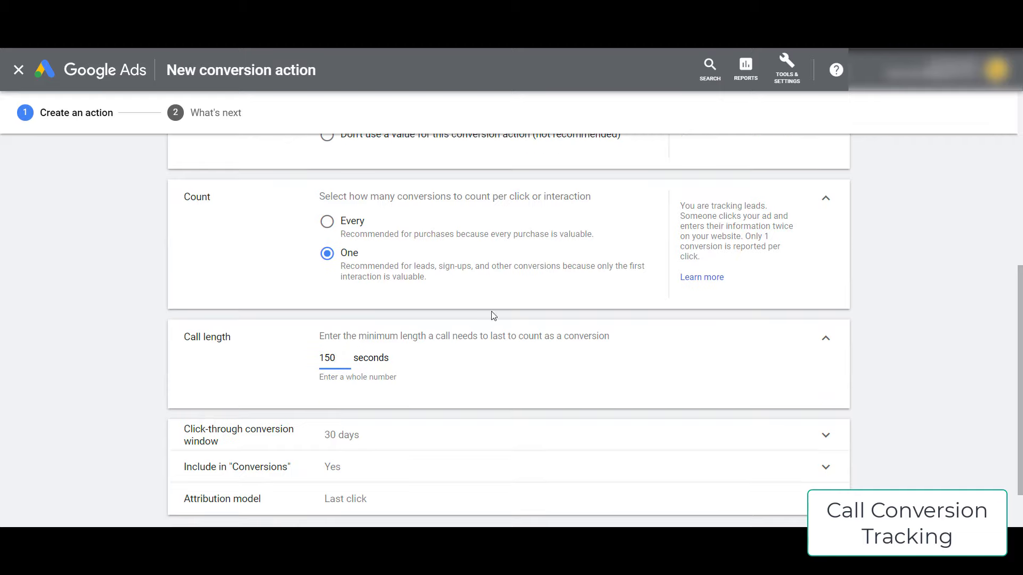
{"action": "scroll", "coordinate": [940, 296], "scroll_direction": "down", "scroll_amount": 1}
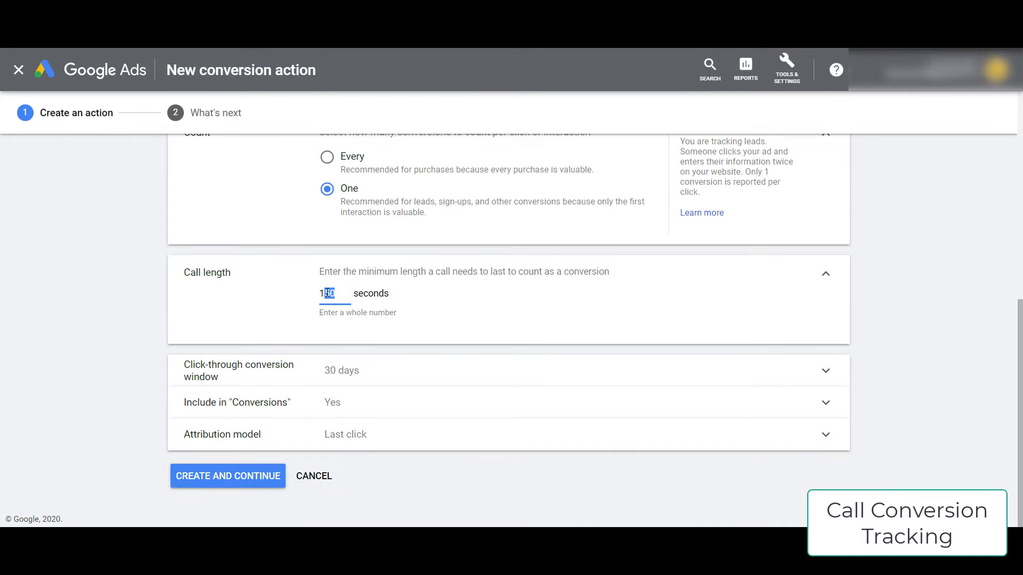
{"action": "left_click", "coordinate": [136, 283]}
{"action": "left_click_drag", "start_coordinate": [338, 294], "coordinate": [277, 295]}
{"action": "type", "text": "240"}
{"action": "double_click", "coordinate": [341, 294]}
{"action": "left_click_drag", "start_coordinate": [343, 294], "coordinate": [252, 299]}
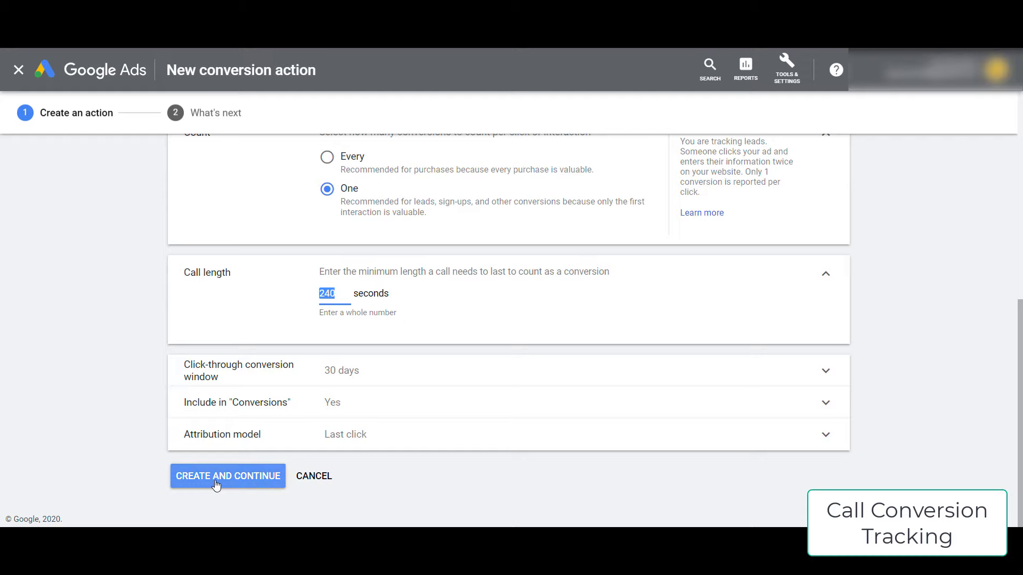
{"action": "left_click", "coordinate": [244, 486]}
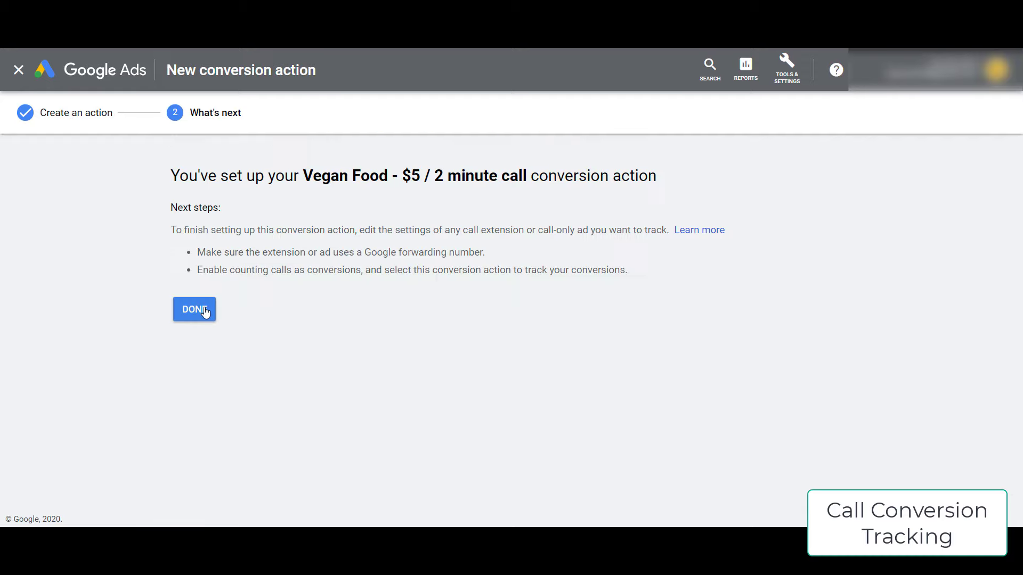
- Edit the vegan call ad and select the 'Vegan Food - $5 / 2 minute call' conversion action
{"action": "left_click", "coordinate": [194, 310]}
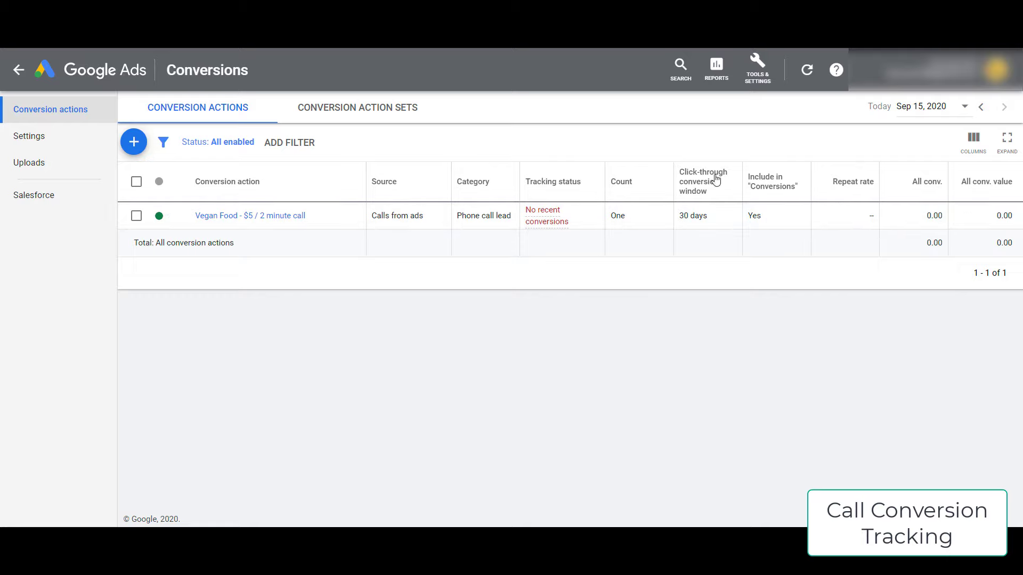
{"action": "left_click", "coordinate": [19, 70]}
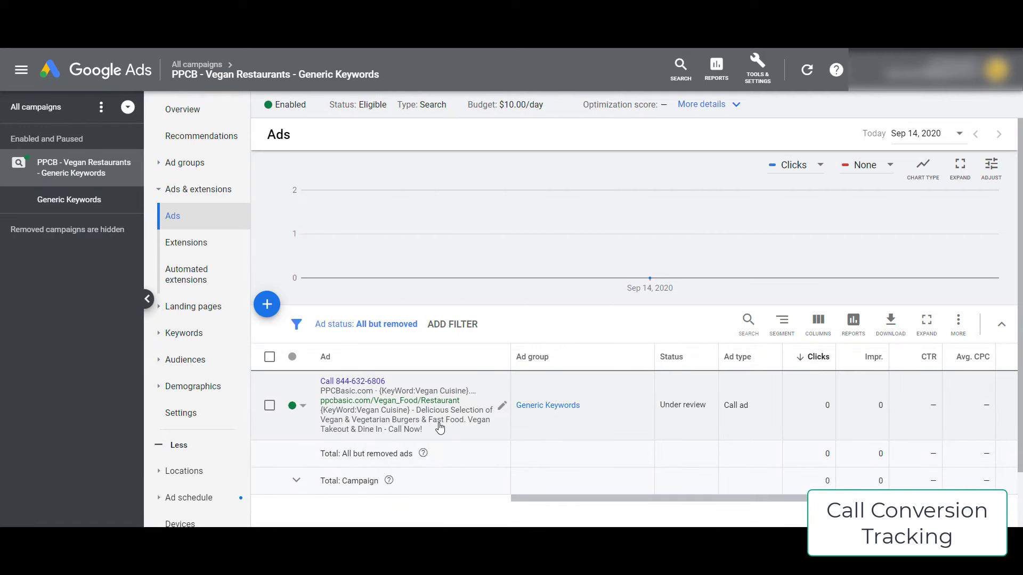
{"action": "left_click", "coordinate": [504, 408]}
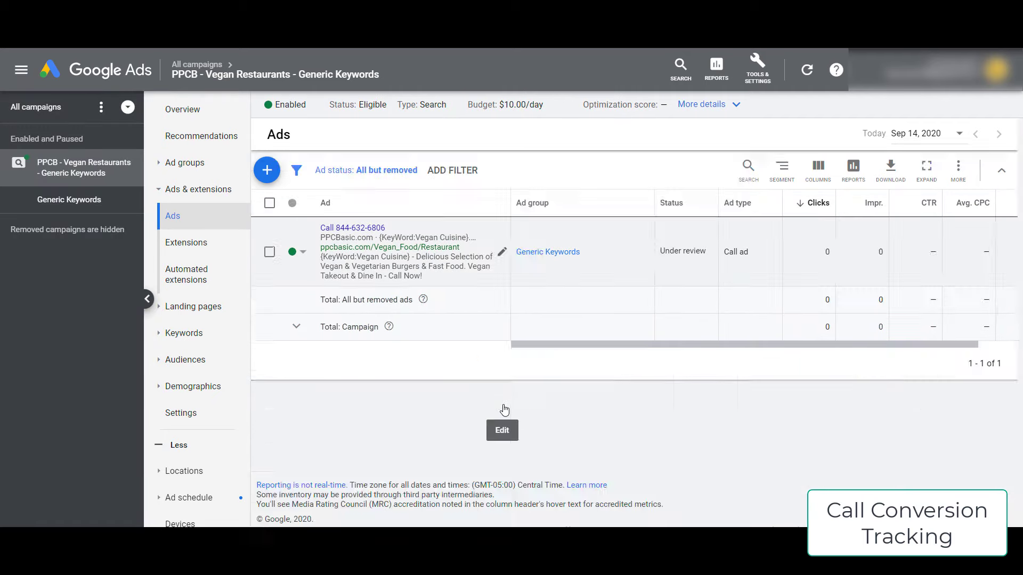
{"action": "scroll", "coordinate": [500, 412], "scroll_direction": "down", "scroll_amount": 4}
{"action": "scroll", "coordinate": [501, 411], "scroll_direction": "down", "scroll_amount": 3}
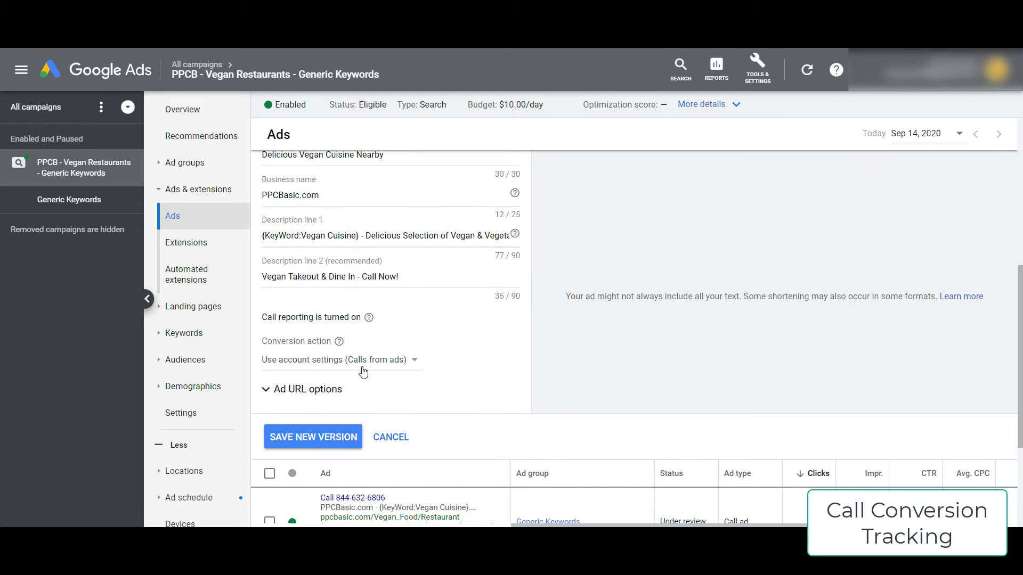
{"action": "left_click", "coordinate": [300, 365]}
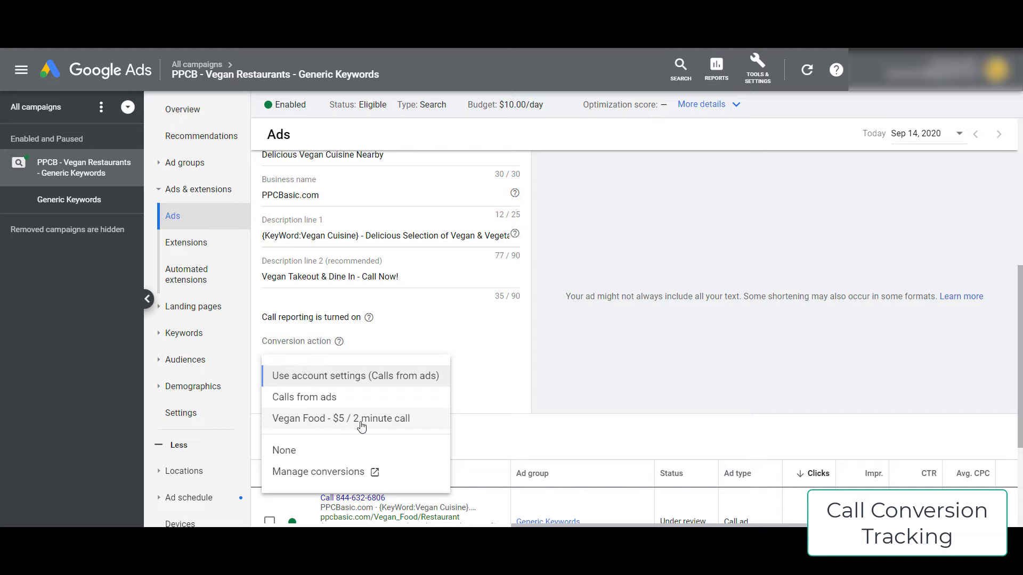
{"action": "left_click", "coordinate": [361, 419]}
{"action": "scroll", "coordinate": [331, 453], "scroll_direction": "up", "scroll_amount": 2}
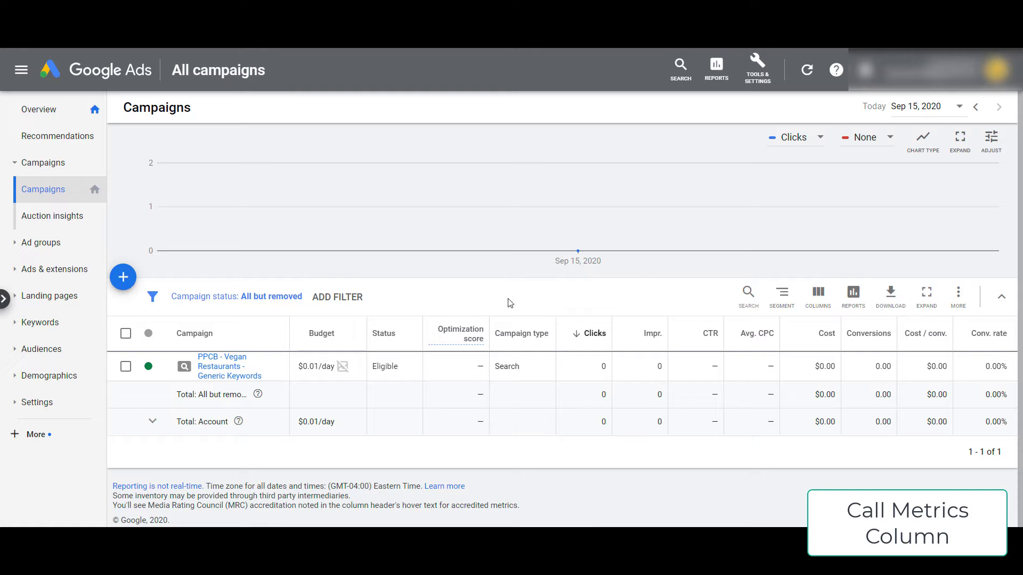
- Add the Phone calls column from Call details, placed right after Clicks
{"action": "left_click", "coordinate": [823, 302]}
{"action": "left_click", "coordinate": [818, 330]}
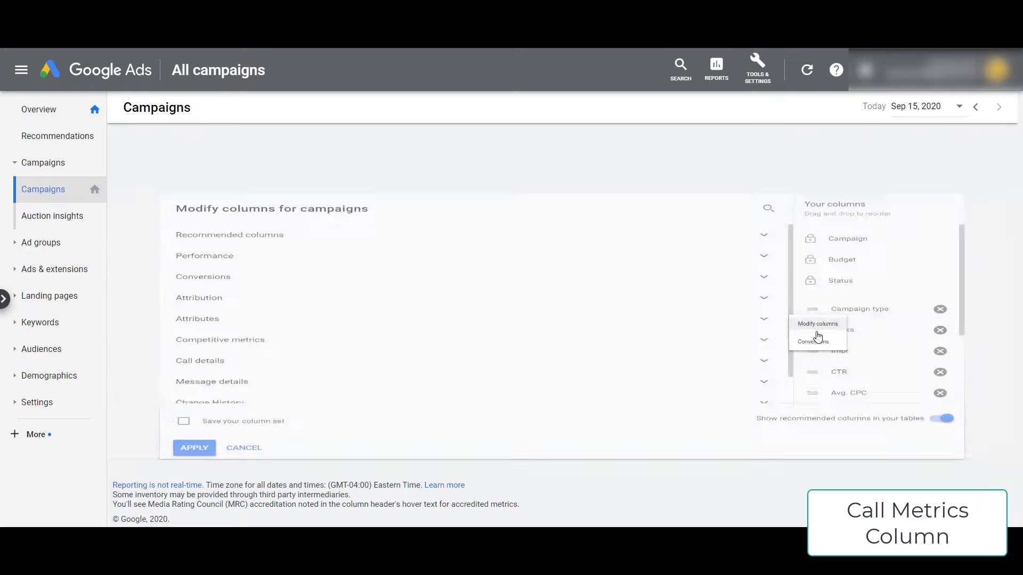
{"action": "scroll", "coordinate": [423, 342], "scroll_direction": "down", "scroll_amount": 1}
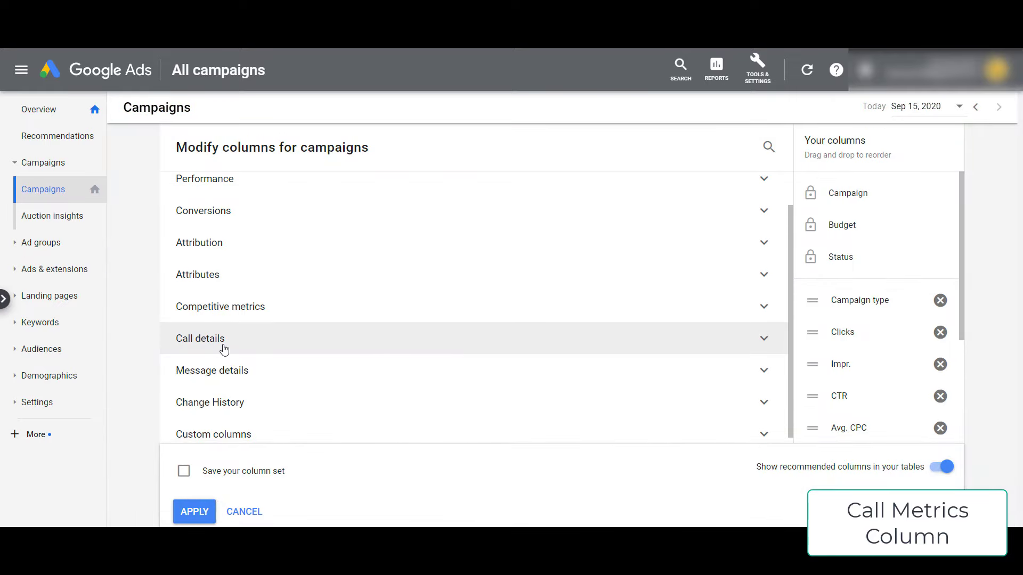
{"action": "left_click", "coordinate": [223, 346]}
{"action": "left_click", "coordinate": [185, 380]}
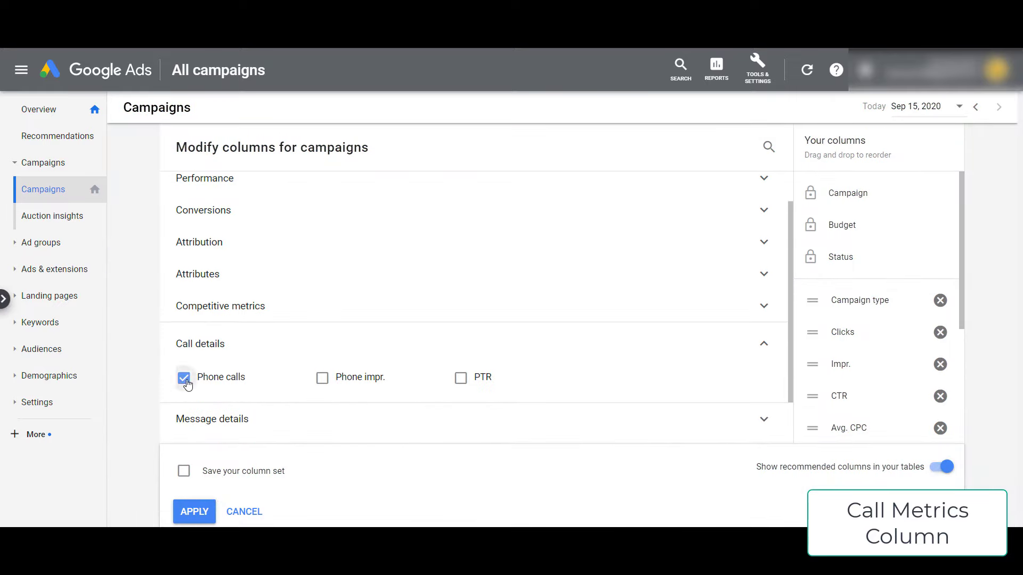
{"action": "scroll", "coordinate": [909, 326], "scroll_direction": "down", "scroll_amount": 4}
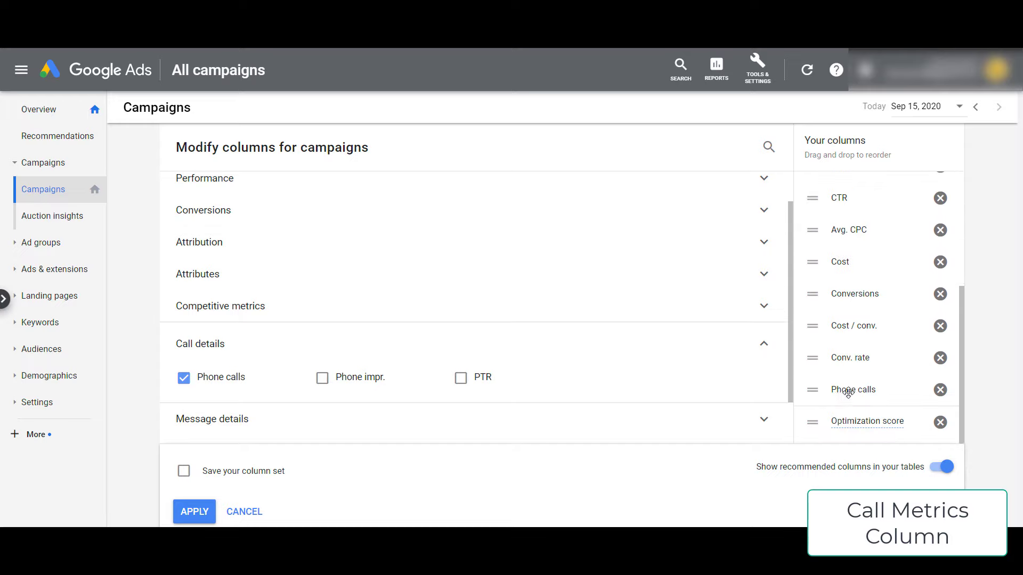
{"action": "left_click_drag", "start_coordinate": [867, 386], "coordinate": [858, 197]}
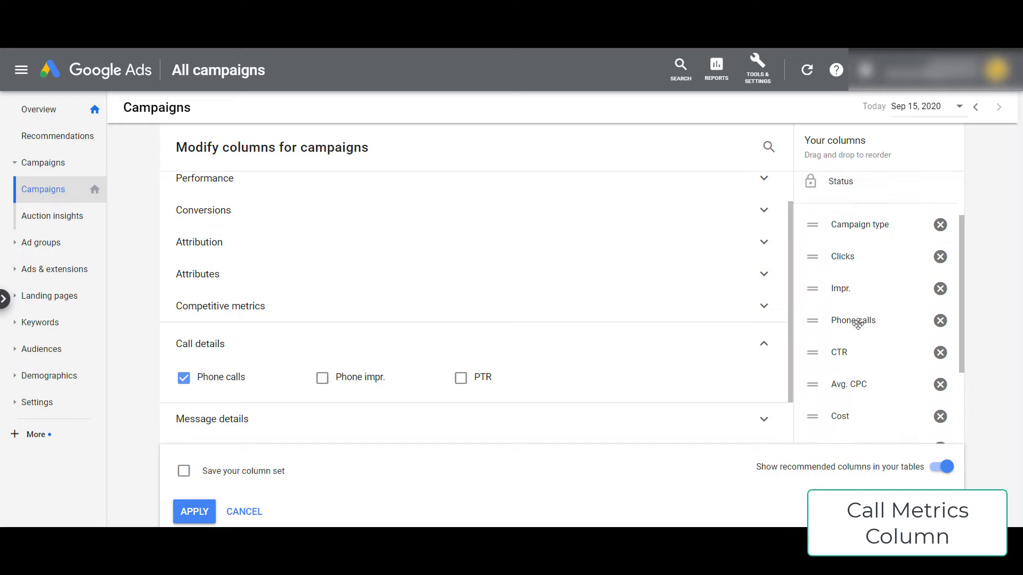
{"action": "left_click_drag", "start_coordinate": [857, 324], "coordinate": [885, 288]}
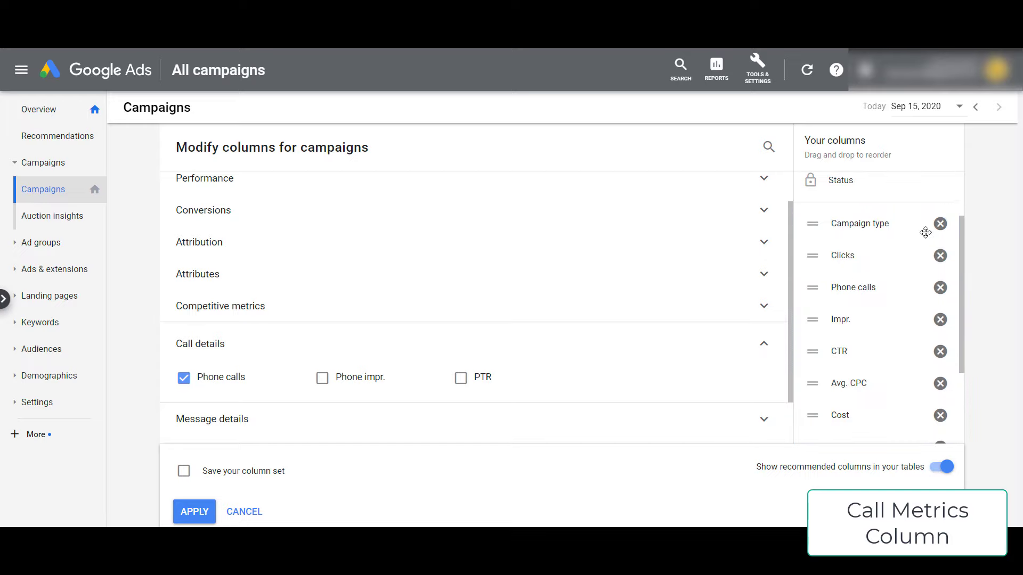
- Remove the Campaign type and Optimization score columns and apply the changes
{"action": "left_click", "coordinate": [940, 224]}
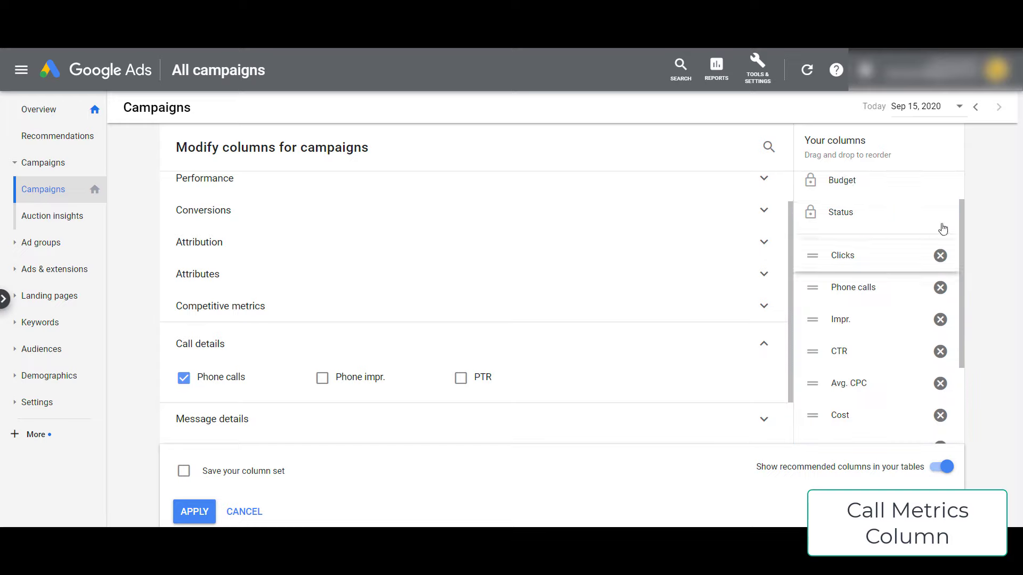
{"action": "scroll", "coordinate": [886, 322], "scroll_direction": "down", "scroll_amount": 3}
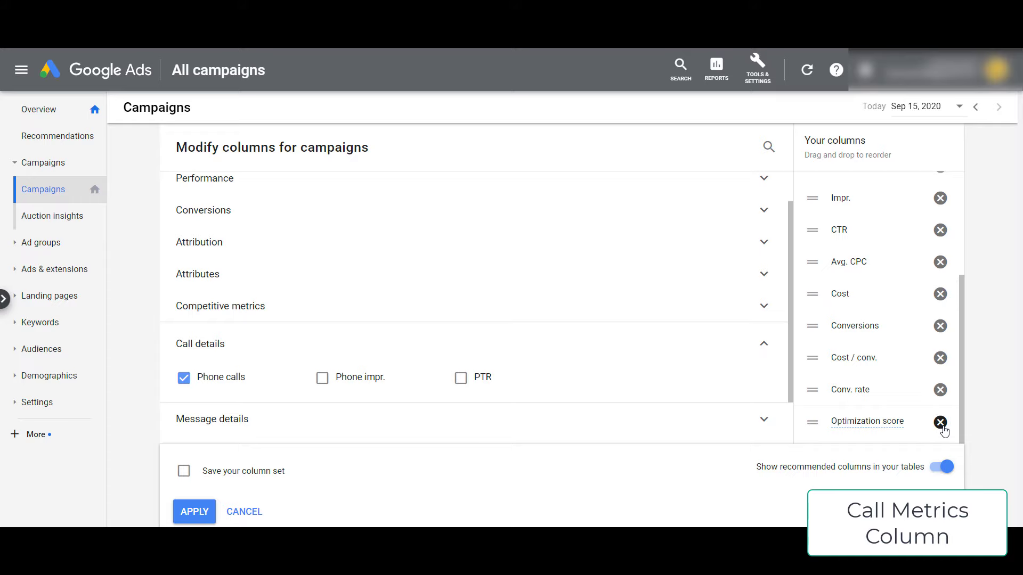
{"action": "left_click", "coordinate": [941, 422]}
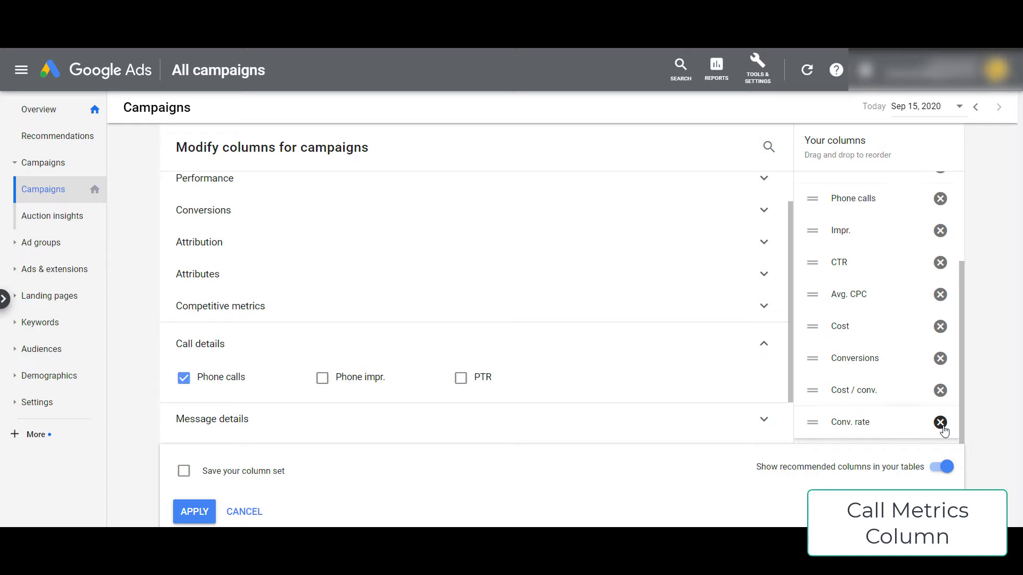
{"action": "left_click", "coordinate": [193, 512]}
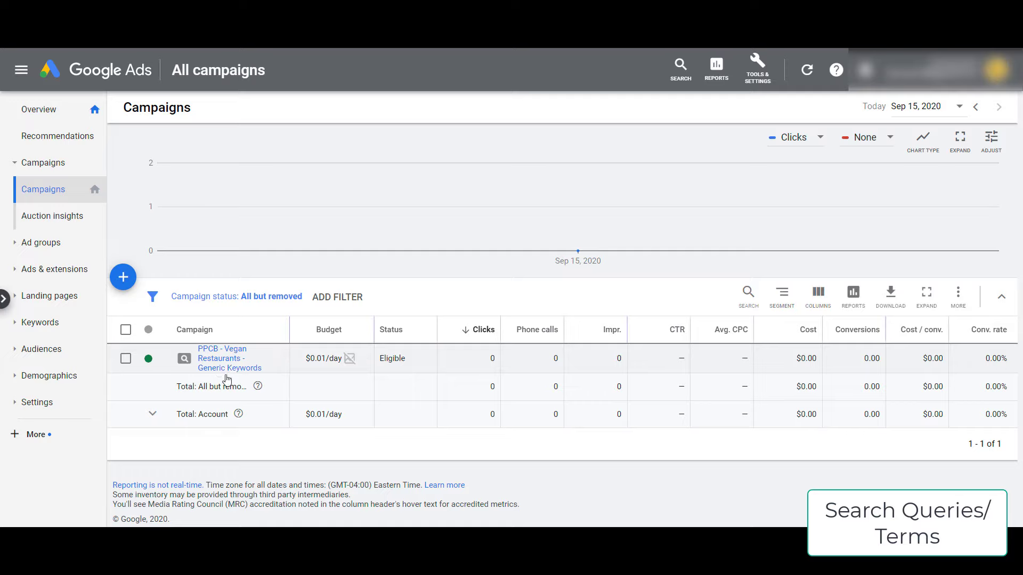
- Expand Keywords and review the queries in the Search terms report
{"action": "left_click", "coordinate": [34, 326]}
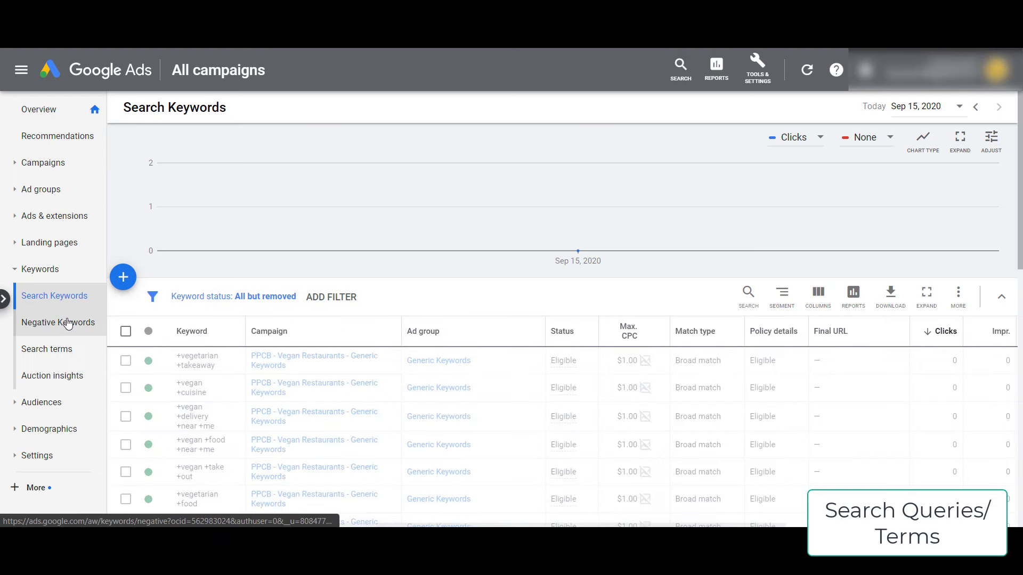
{"action": "scroll", "coordinate": [286, 362], "scroll_direction": "down", "scroll_amount": 2}
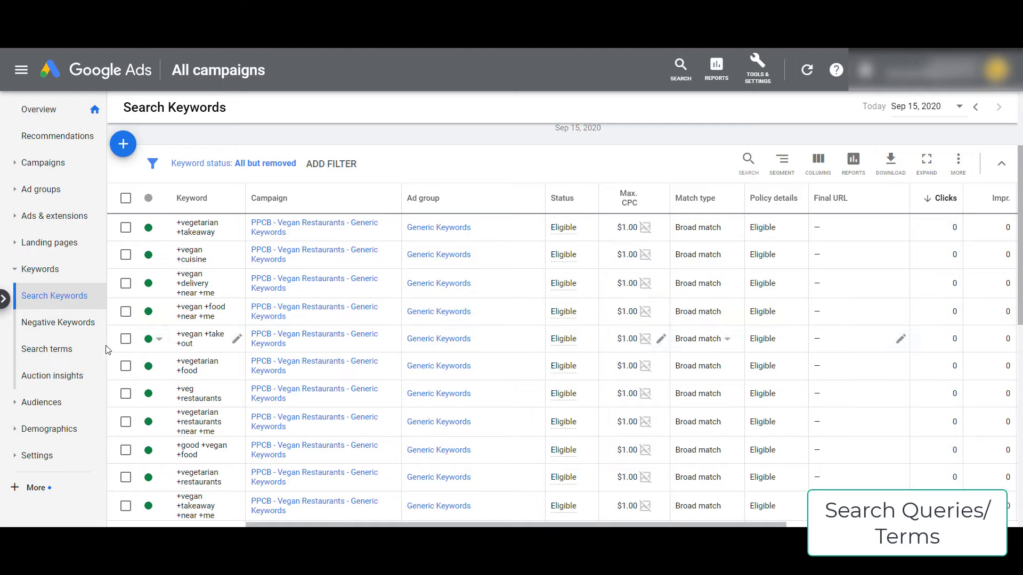
{"action": "left_click", "coordinate": [56, 353]}
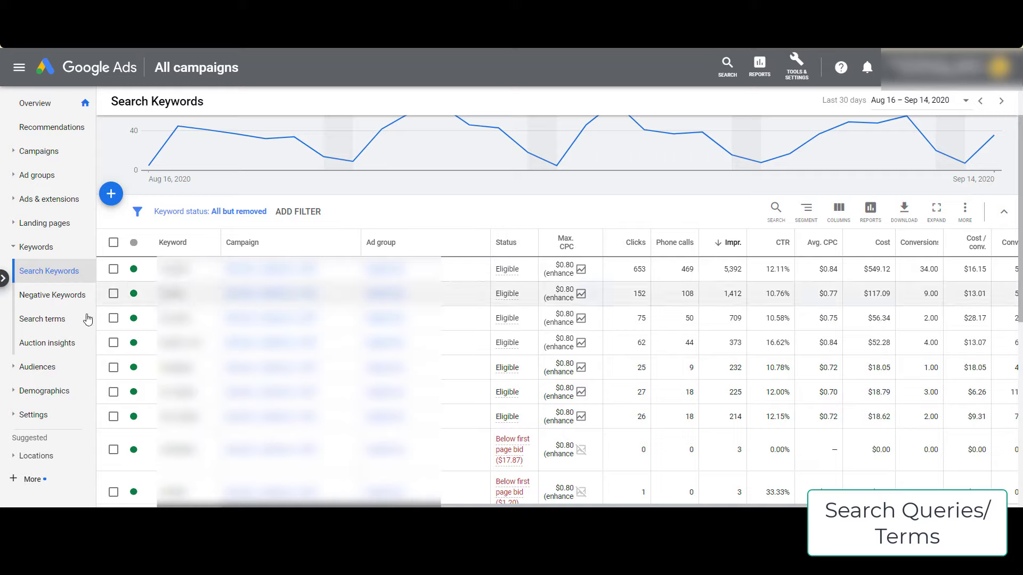
{"action": "left_click", "coordinate": [59, 319]}
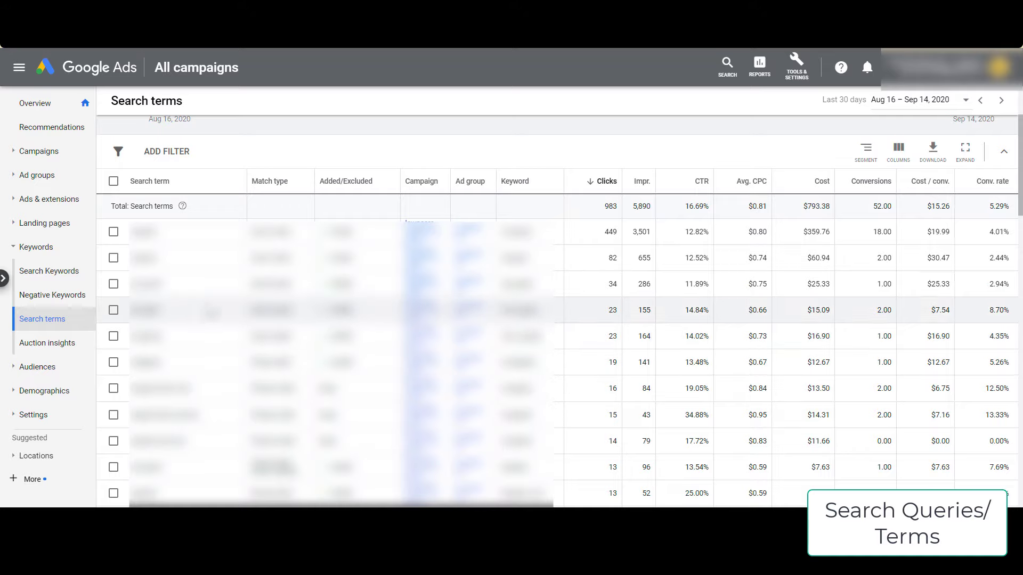
{"action": "mouse_move", "coordinate": [609, 186]}
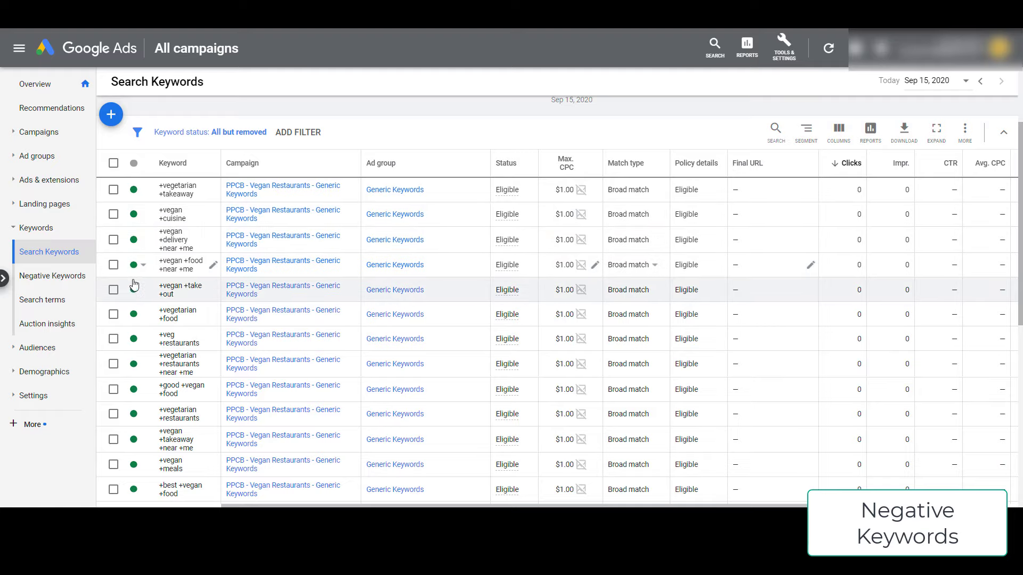
- Start a new negative keyword entry targeting the PPCB vegan restaurants campaign
{"action": "left_click", "coordinate": [73, 278]}
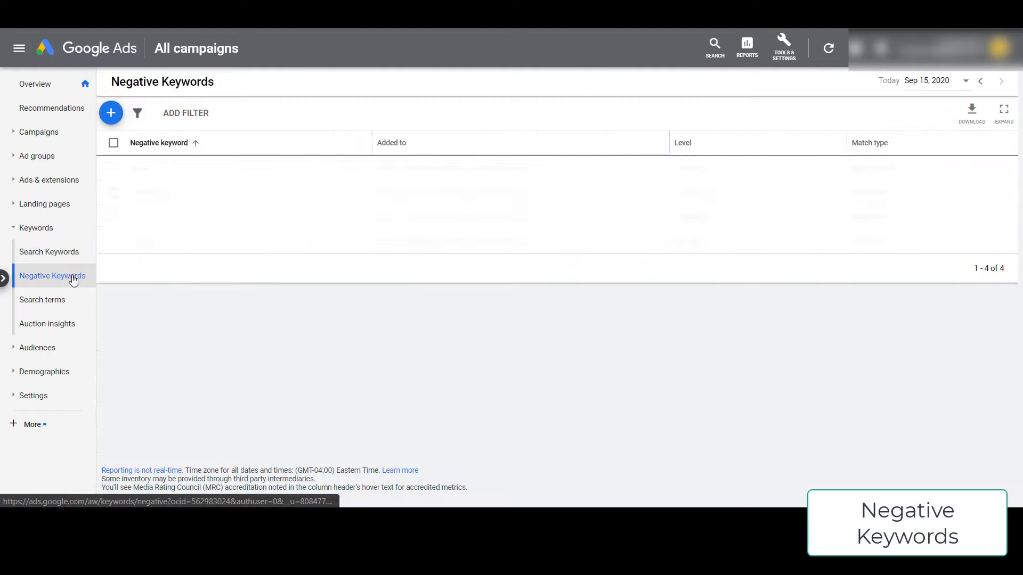
{"action": "left_click", "coordinate": [111, 114]}
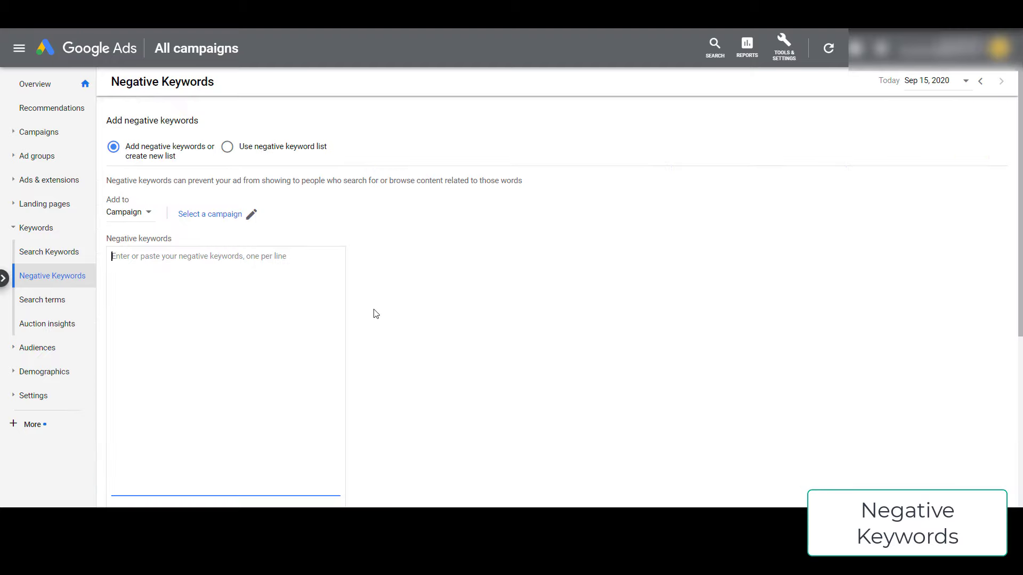
{"action": "left_click", "coordinate": [218, 216]}
{"action": "left_click", "coordinate": [464, 250]}
- Enter stocks, jobs, careers, scam, fraud, complaint, reviews and companies one per line and save
{"action": "type", "text": "stocks"}
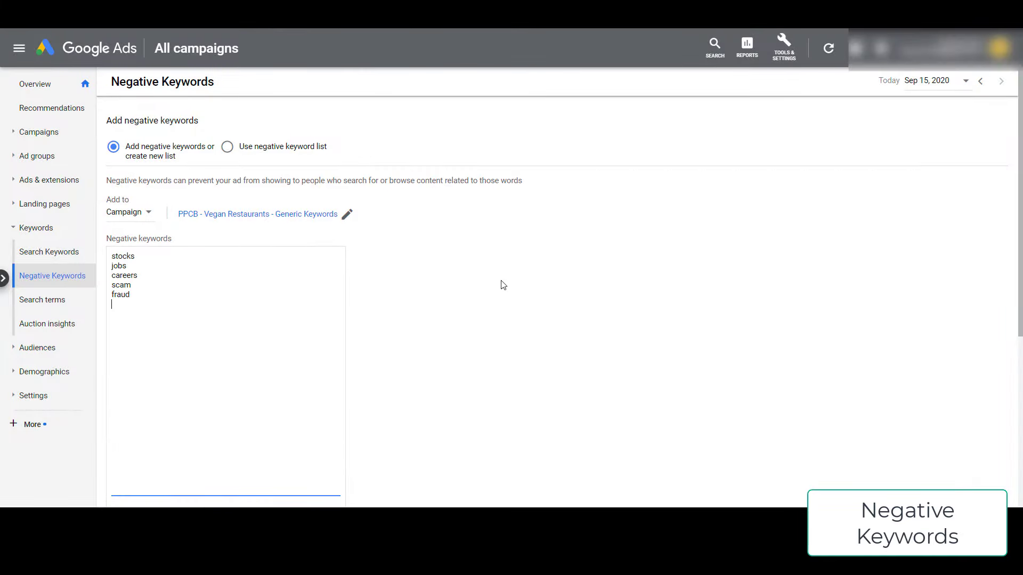
{"action": "key", "text": "Return"}
{"action": "type", "text": "complaint"}
{"action": "key", "text": "Return"}
{"action": "type", "text": "rev"}
{"action": "scroll", "coordinate": [299, 342], "scroll_direction": "down", "scroll_amount": 2}
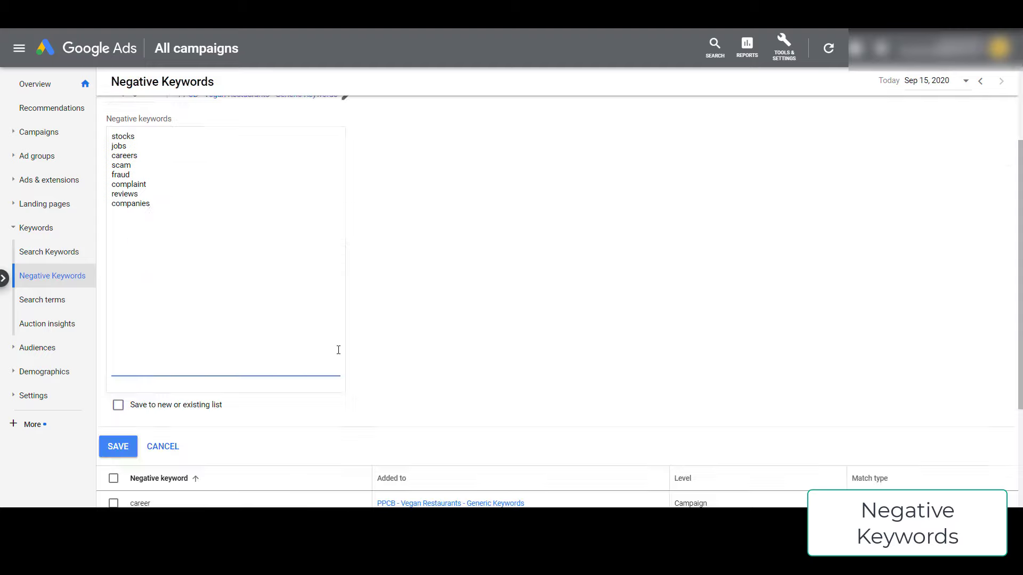
{"action": "left_click", "coordinate": [123, 450]}
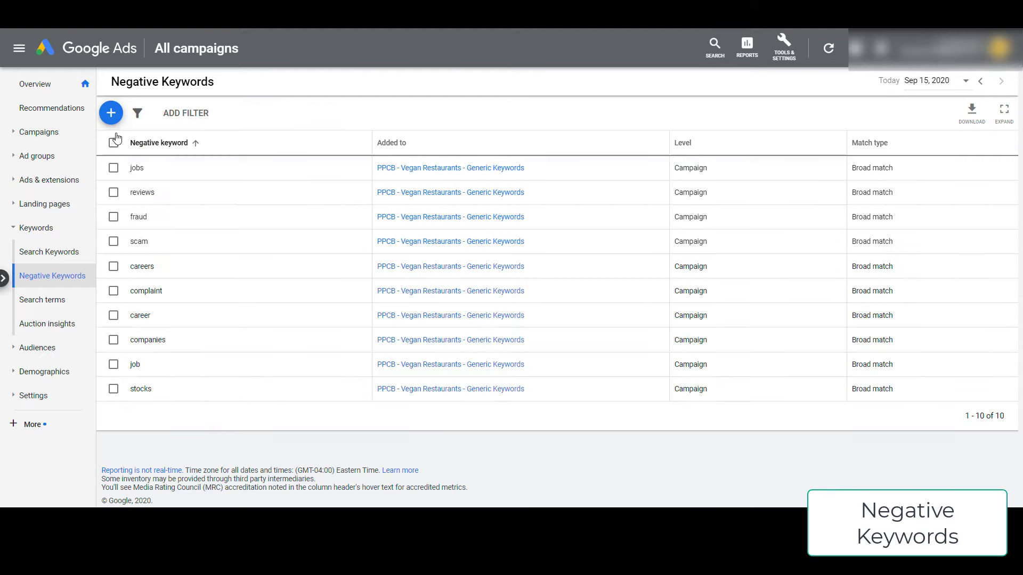
{"action": "left_click", "coordinate": [47, 135]}
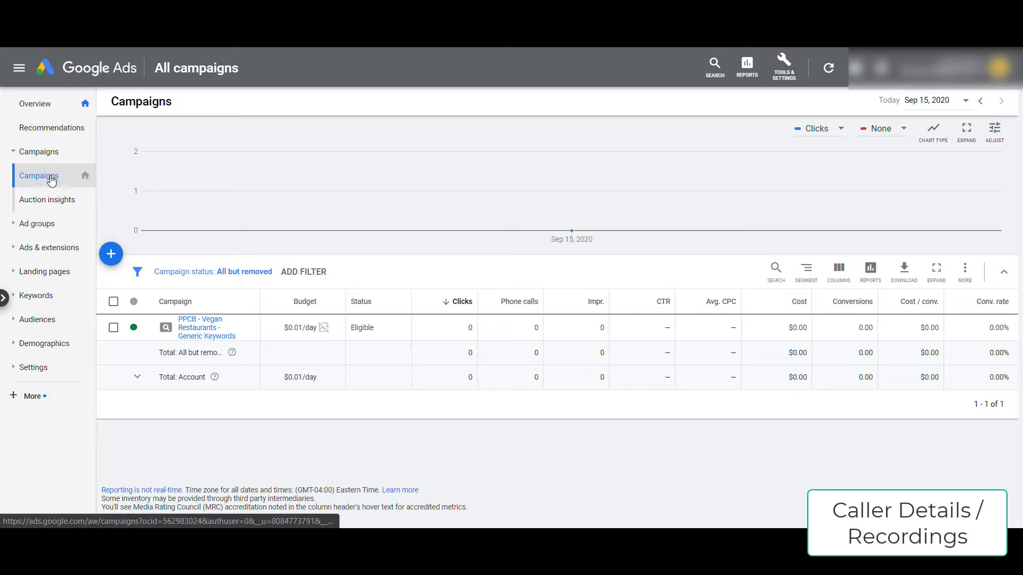
- In Account settings' Call reporting, switch Save call recordings to On for 30 days and save
{"action": "left_click", "coordinate": [34, 368]}
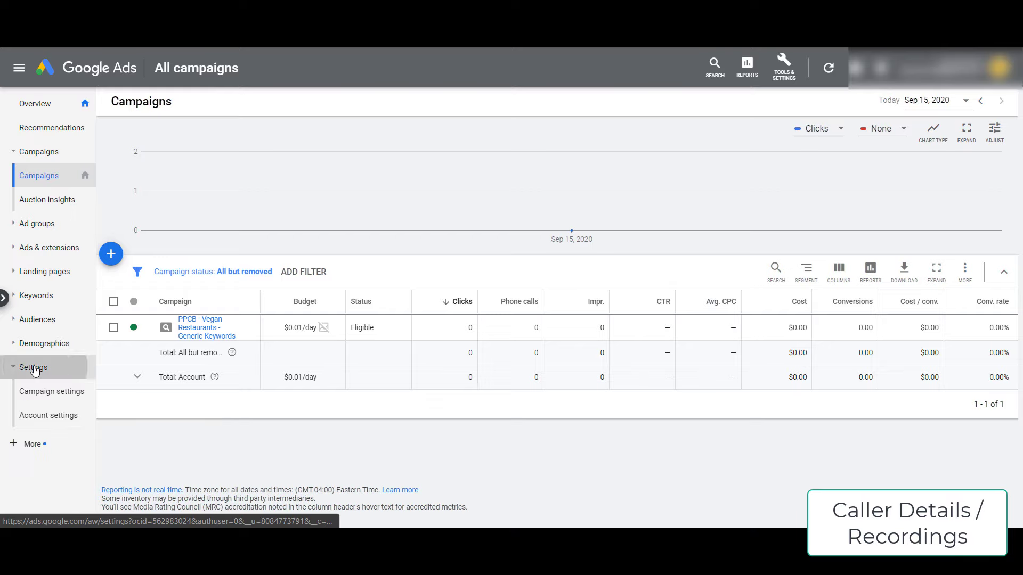
{"action": "left_click", "coordinate": [63, 376]}
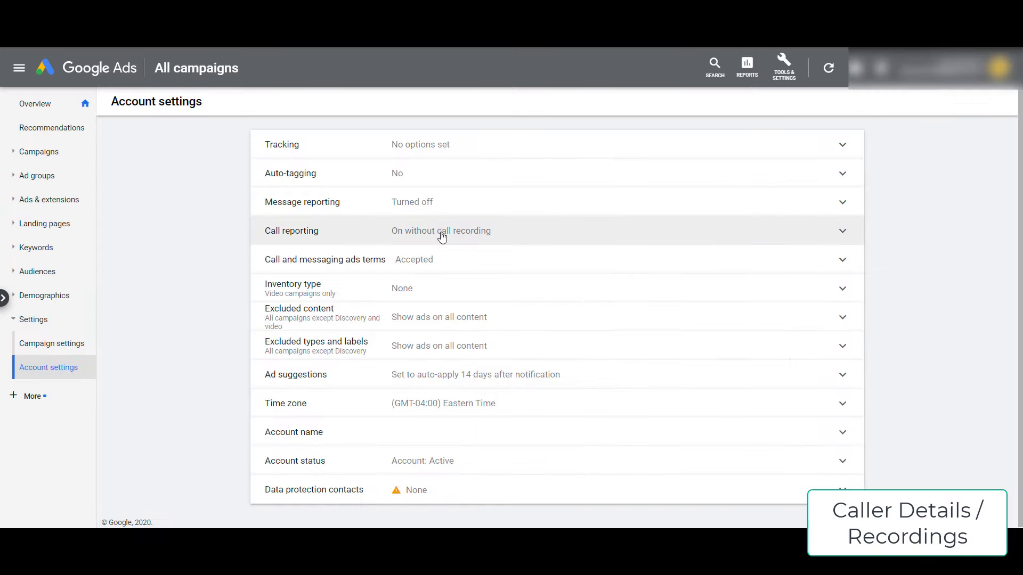
{"action": "left_click", "coordinate": [441, 237]}
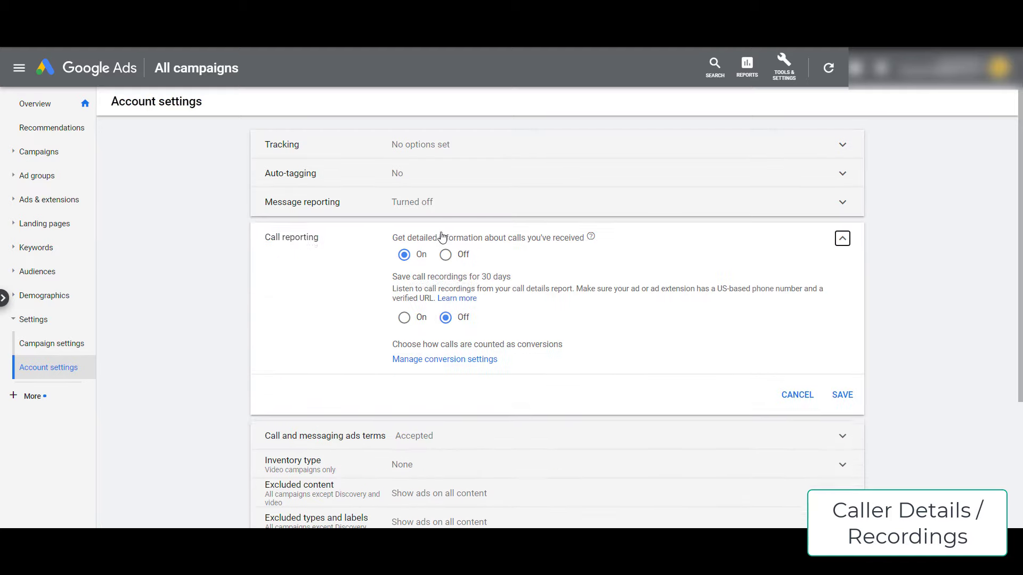
{"action": "left_click", "coordinate": [405, 325]}
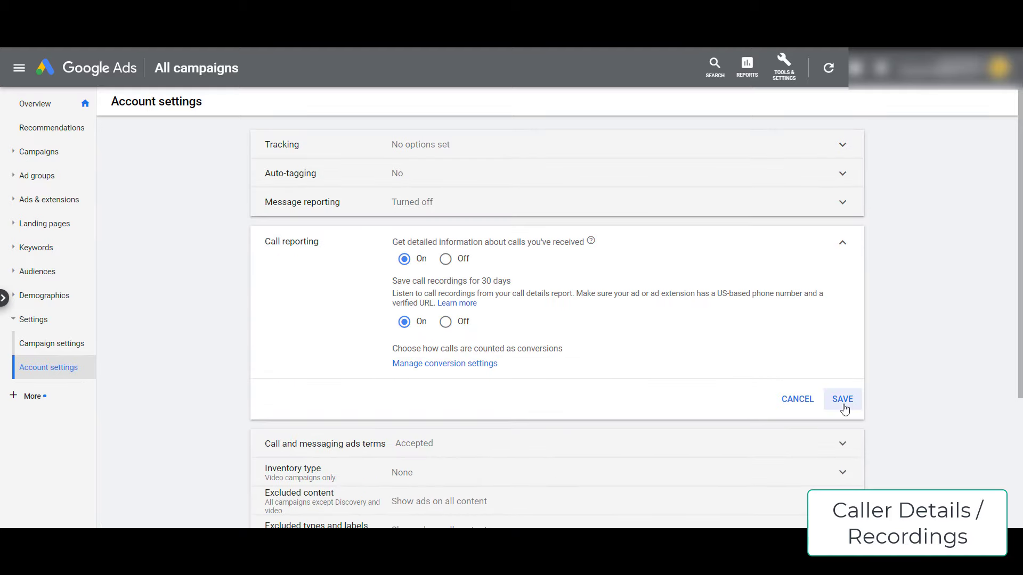
{"action": "left_click", "coordinate": [843, 400]}
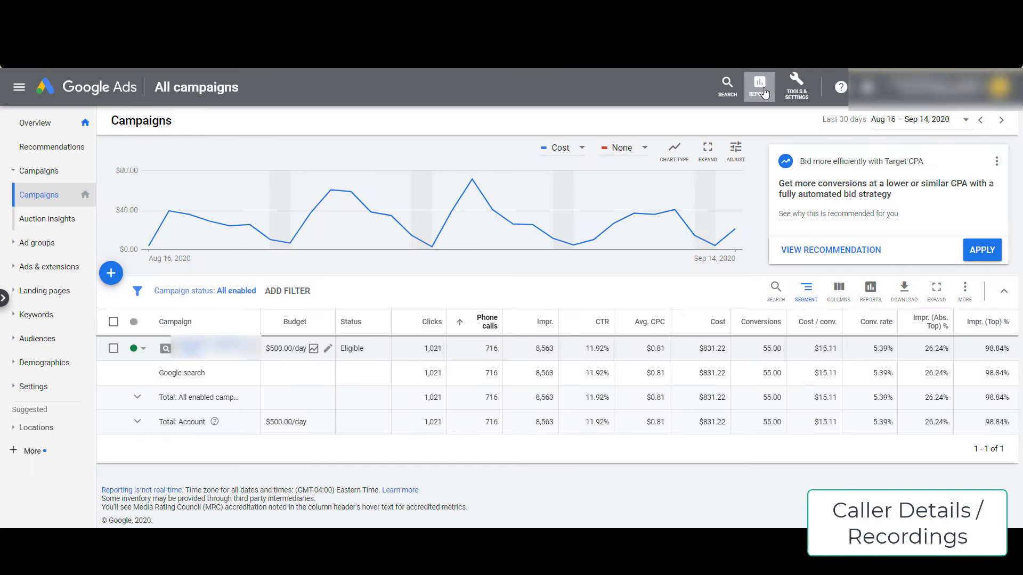
- Open the Call details report from Reports' predefined Extensions reports
{"action": "left_click", "coordinate": [764, 93]}
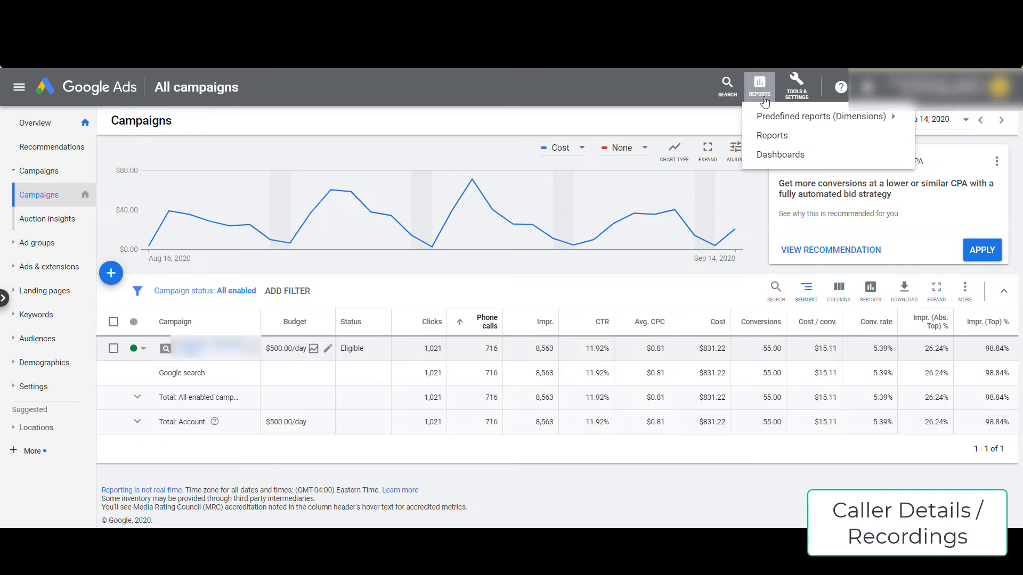
{"action": "mouse_move", "coordinate": [773, 123]}
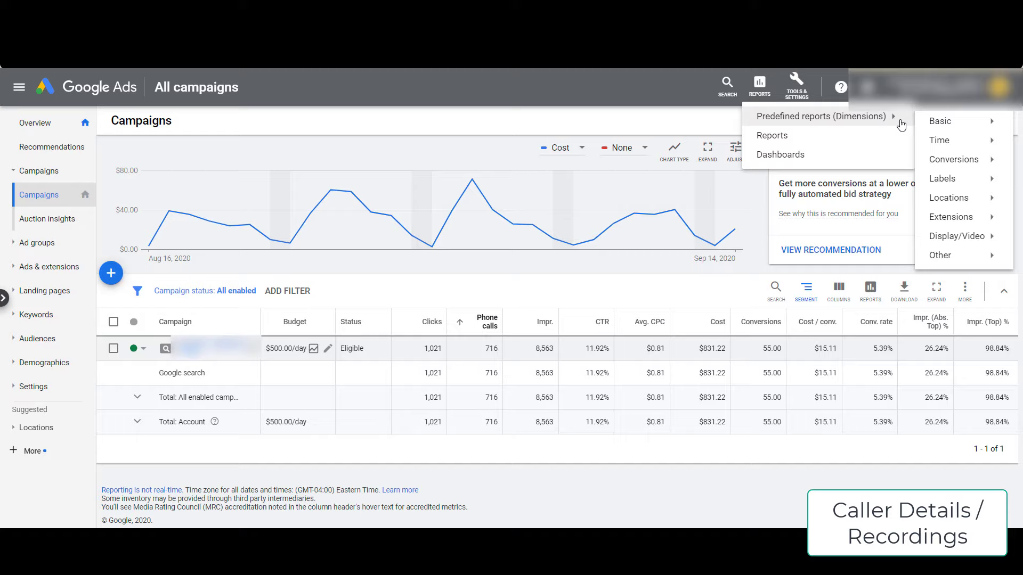
{"action": "mouse_move", "coordinate": [967, 221]}
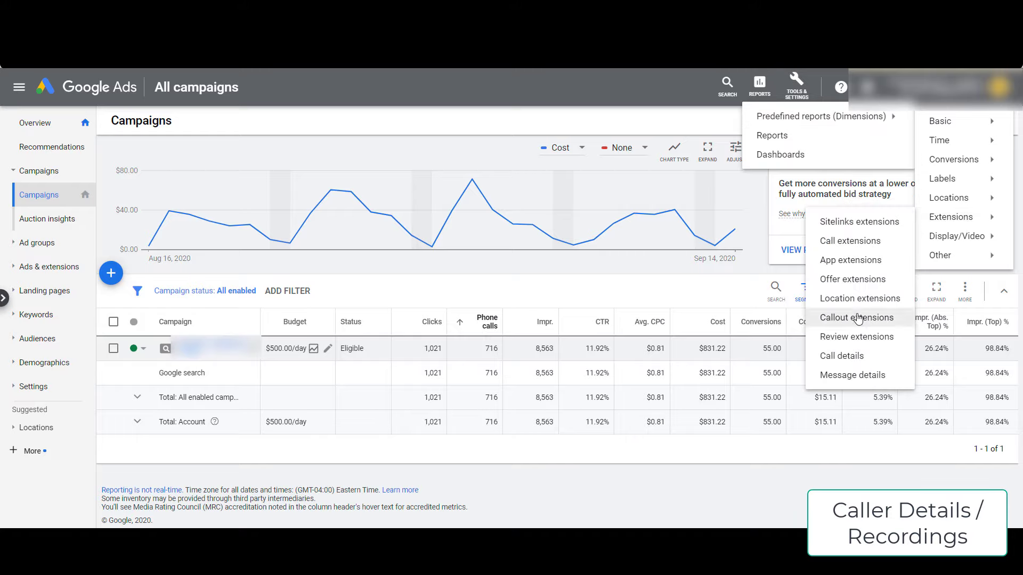
{"action": "left_click", "coordinate": [853, 360]}
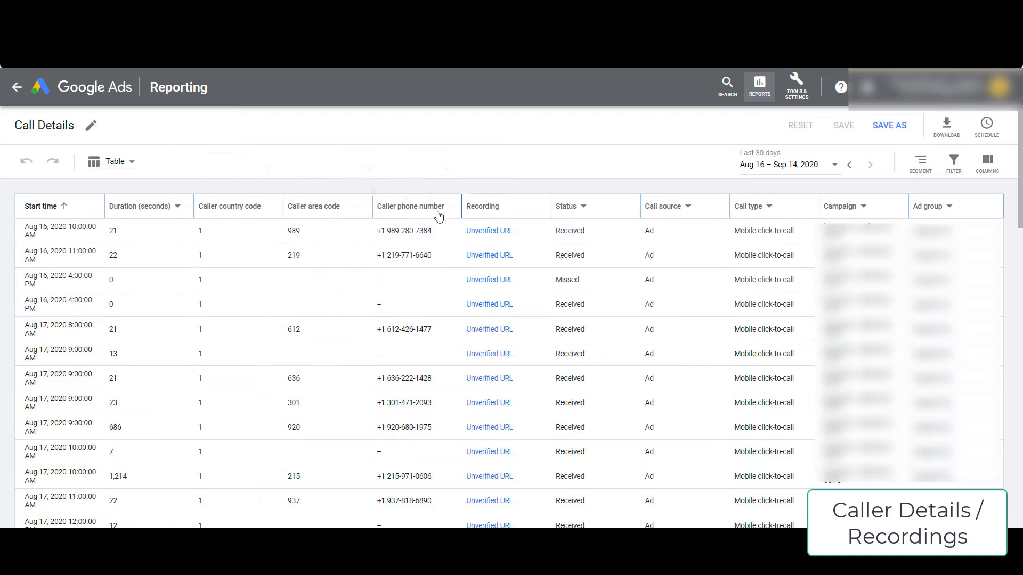
- Select the first caller's phone number in the report, then clear the selection
{"action": "left_click_drag", "start_coordinate": [377, 231], "coordinate": [418, 242]}
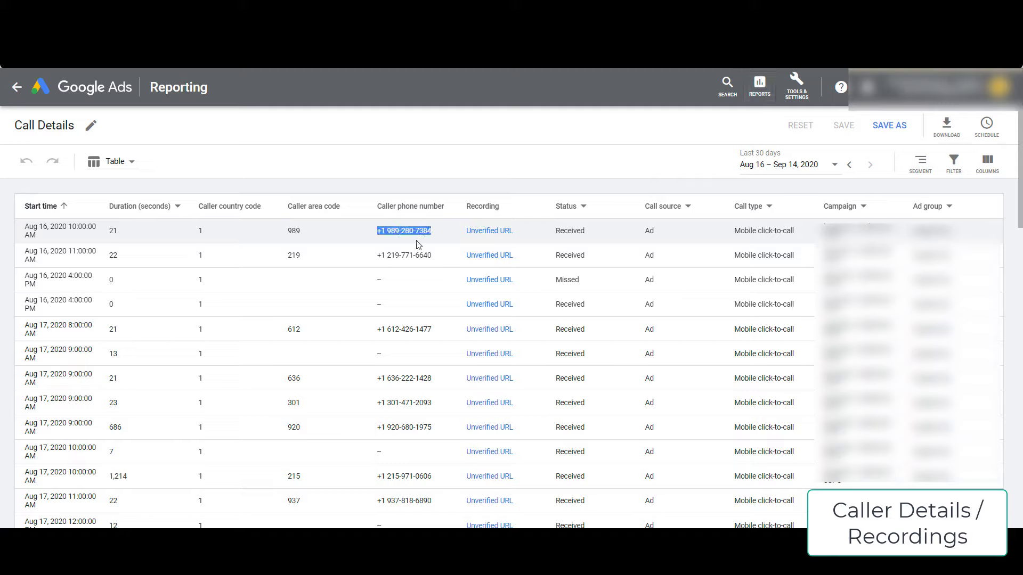
{"action": "left_click", "coordinate": [408, 233]}
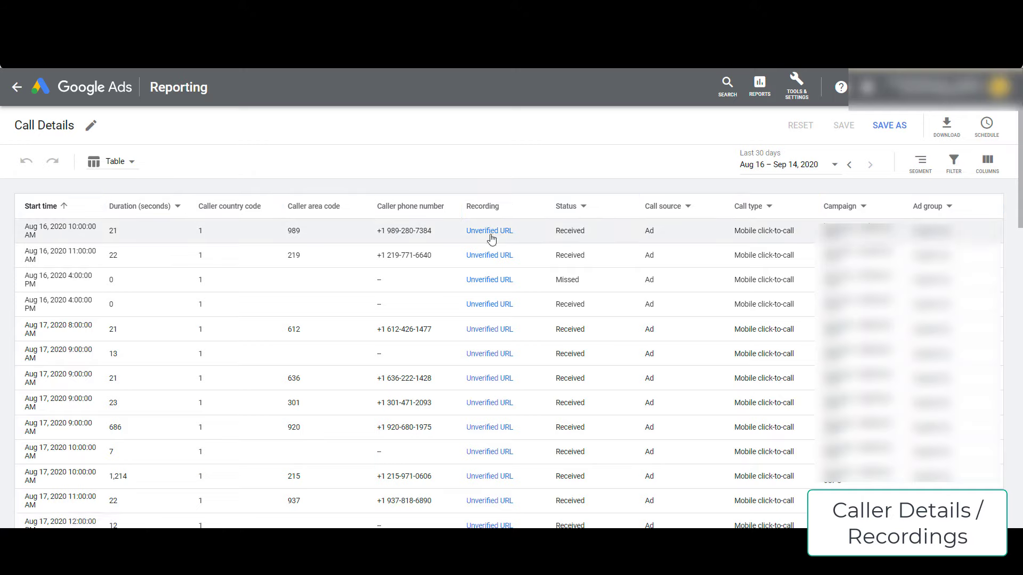
{"action": "mouse_move", "coordinate": [487, 236]}
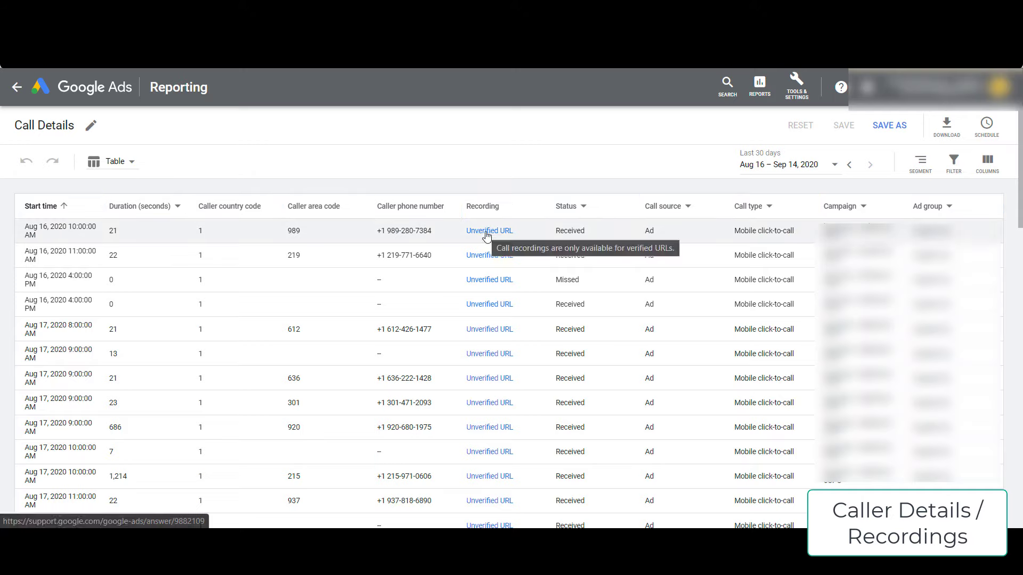
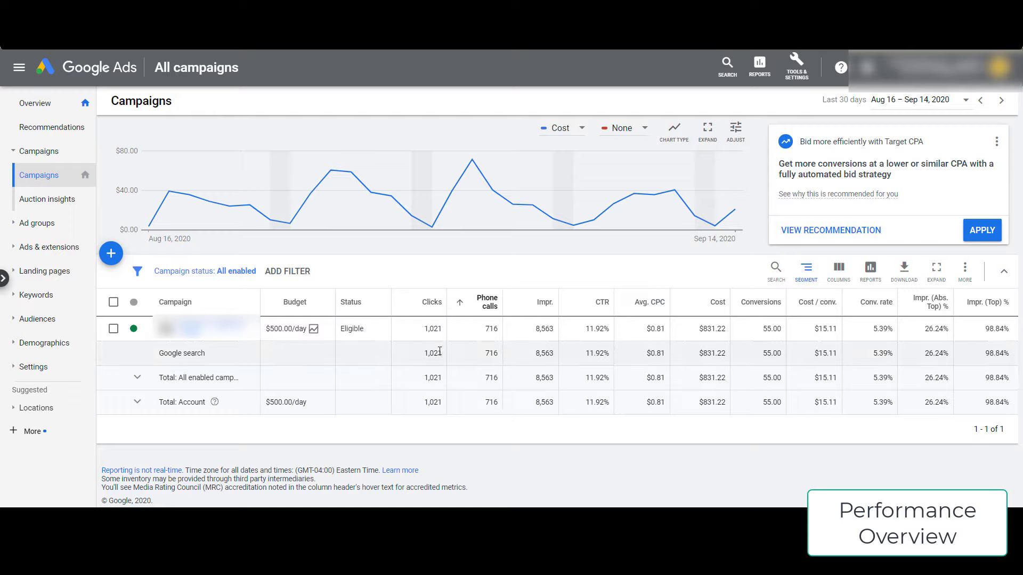
{"action": "left_click_drag", "start_coordinate": [486, 353], "coordinate": [503, 352]}
{"action": "left_click", "coordinate": [488, 355]}
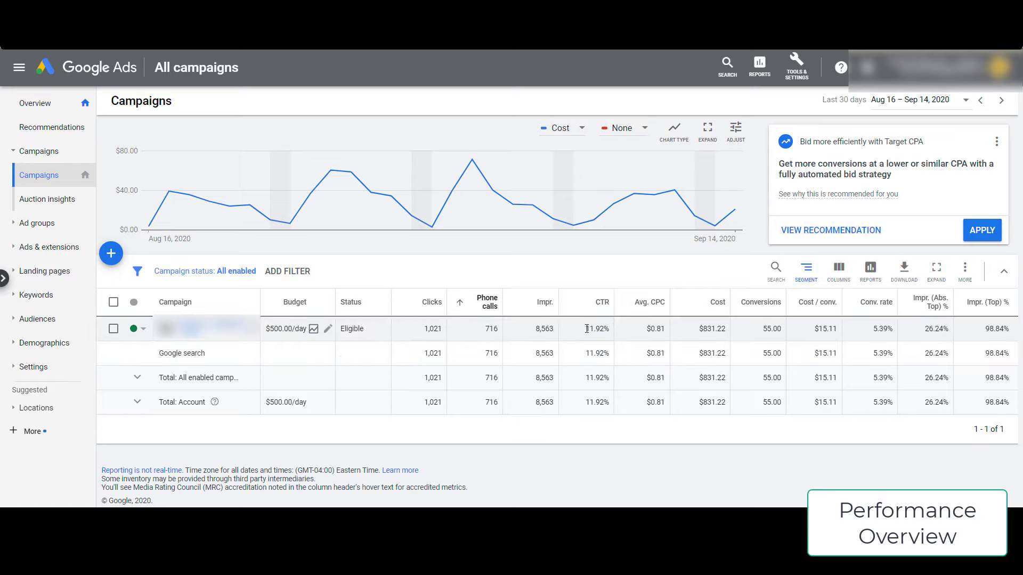
{"action": "mouse_move", "coordinate": [605, 308]}
{"action": "double_click", "coordinate": [771, 331]}
{"action": "left_click", "coordinate": [770, 331]}
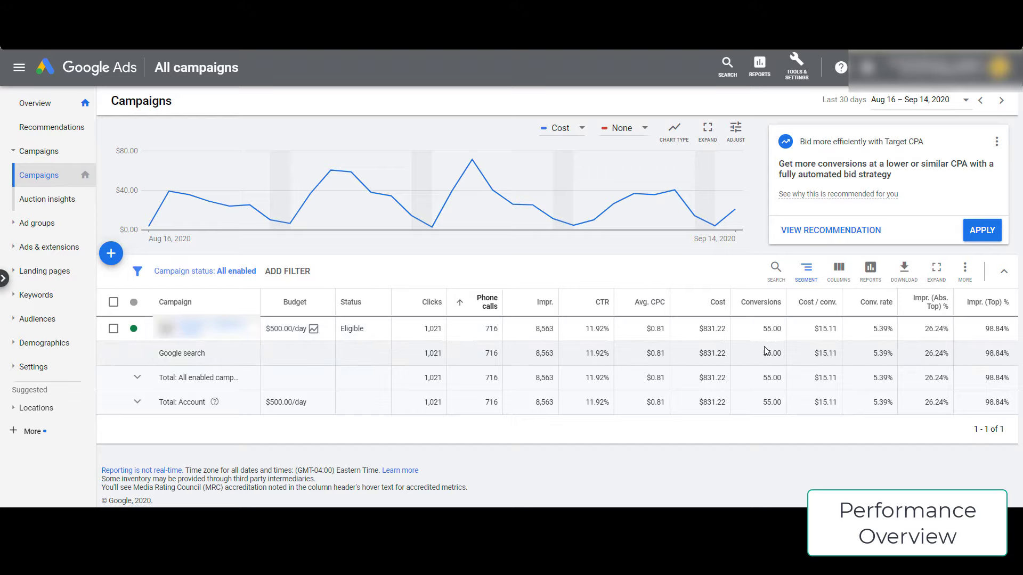